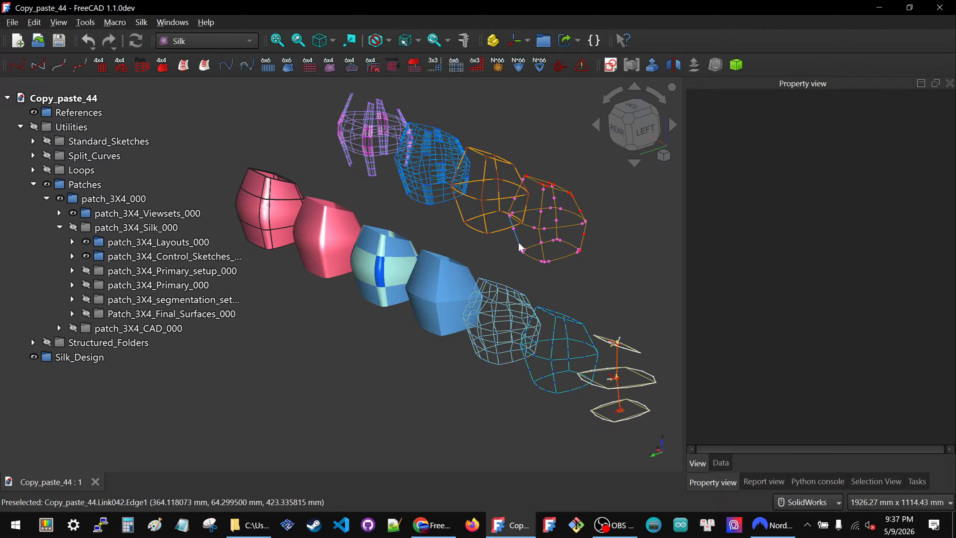
Step: Hide the patch_3X4_Viewsets_000 and patch_3X4_Layouts_000 groups and expand the viewsets to list their individual views
scroll(520, 252, "down", 1)
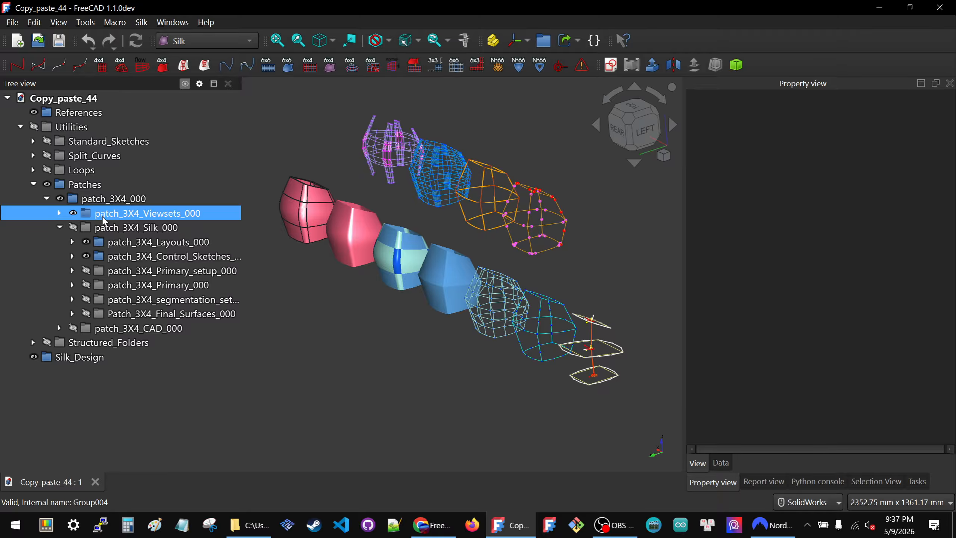
left_click(73, 213)
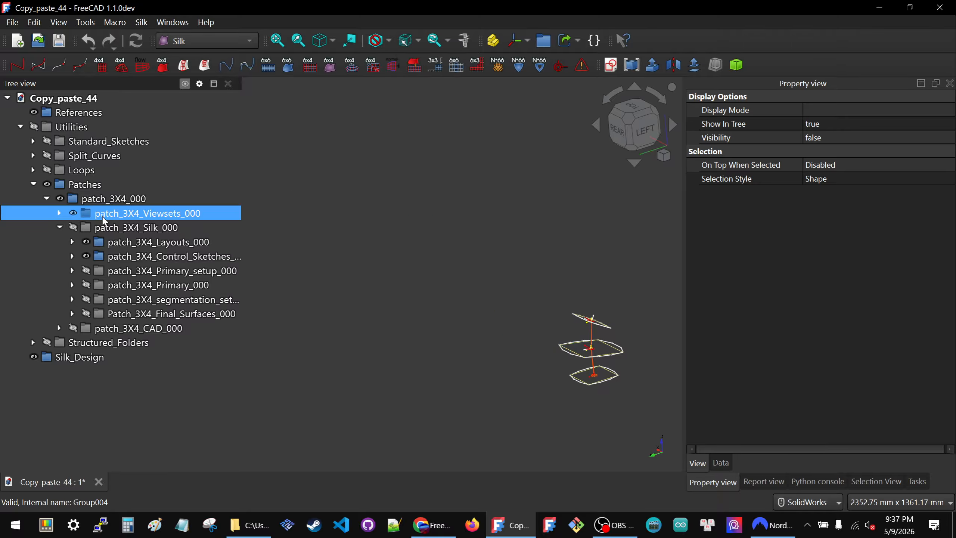
left_click(59, 213)
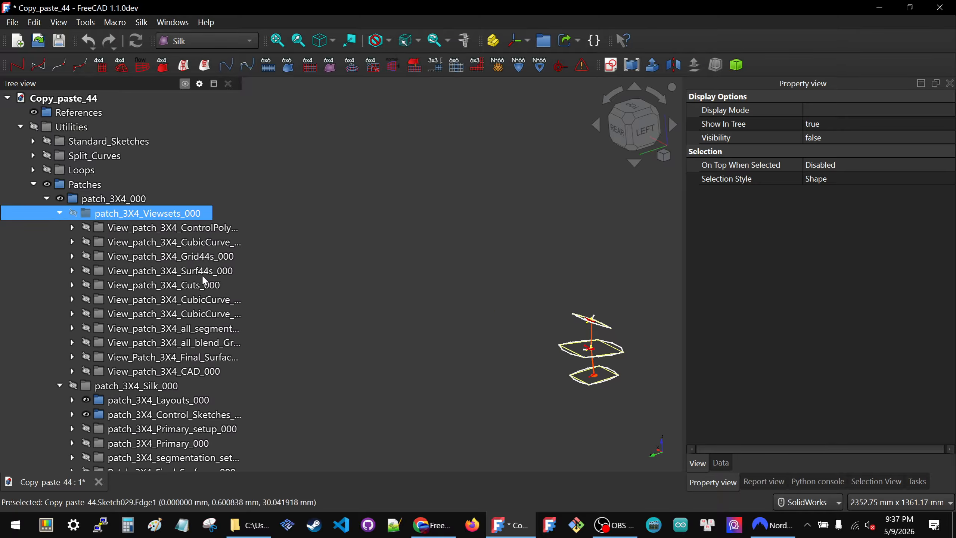
left_click(85, 400)
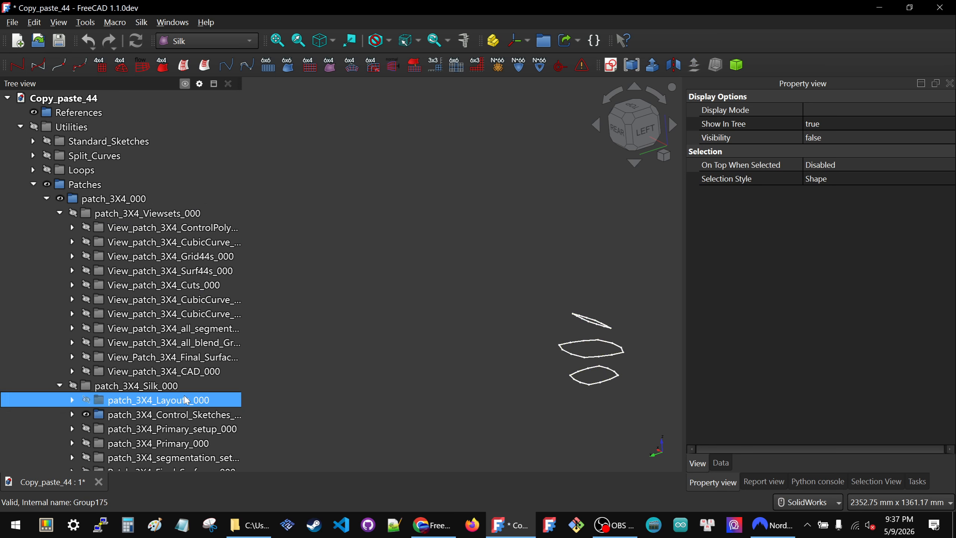
scroll(578, 326, "up", 4)
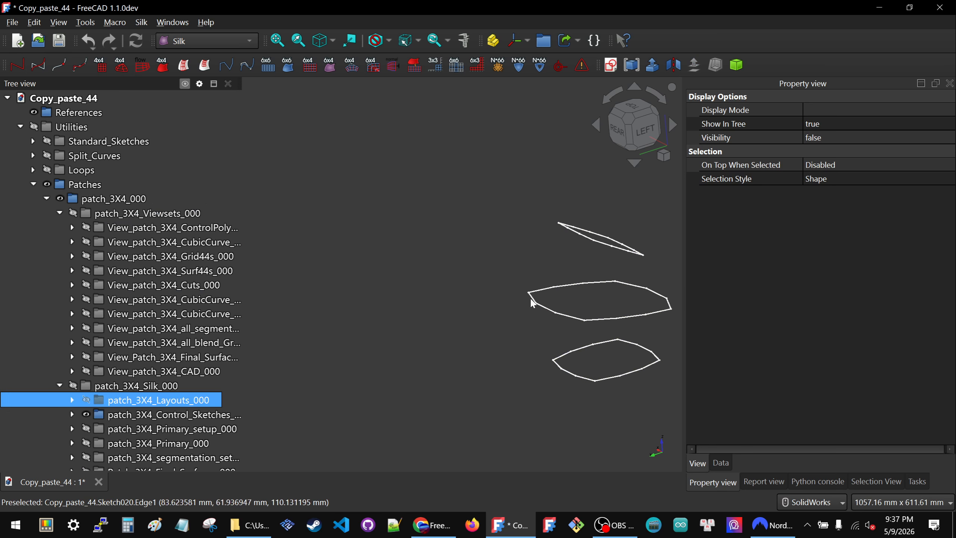
Step: Show the ControlPoly view group and the first CubicCurve view group of the 3X4 patch
left_click(134, 414, "ctrl")
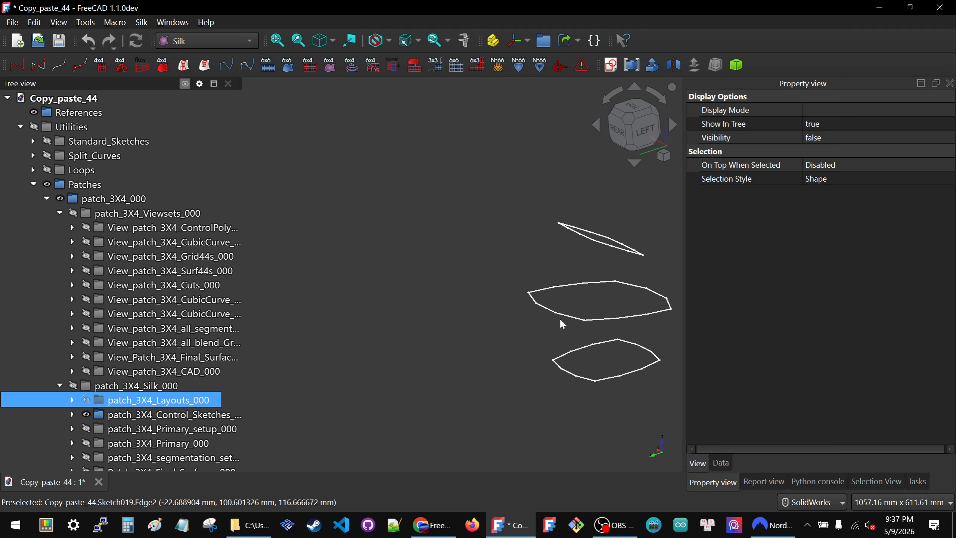
left_click(100, 227)
key("space")
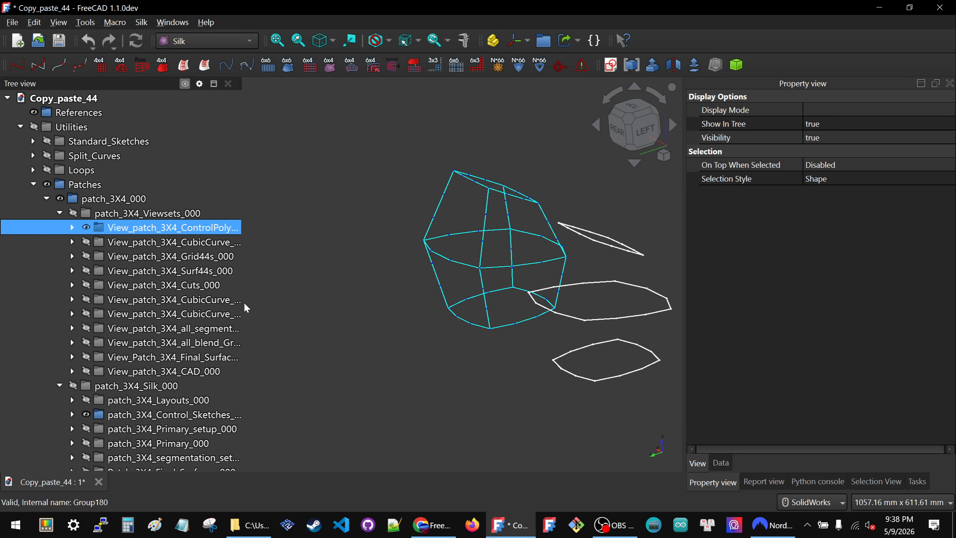
key("Down")
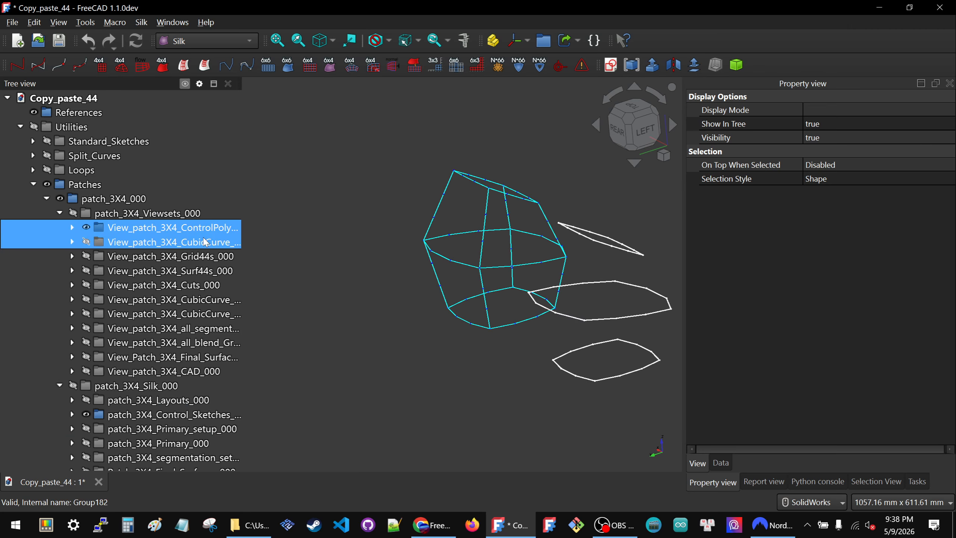
key("space")
scroll(516, 299, "down", 4)
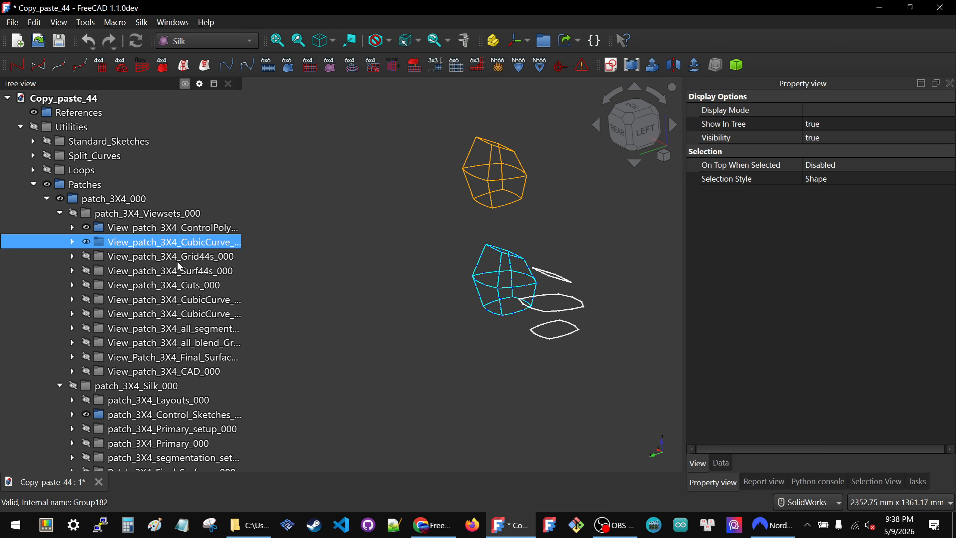
Step: Show the View_patch_3X4_Cuts_000 group to view the cut points on the cubic curves
key("Down")
key("Down")
key("Down")
key("space")
scroll(506, 141, "up", 2)
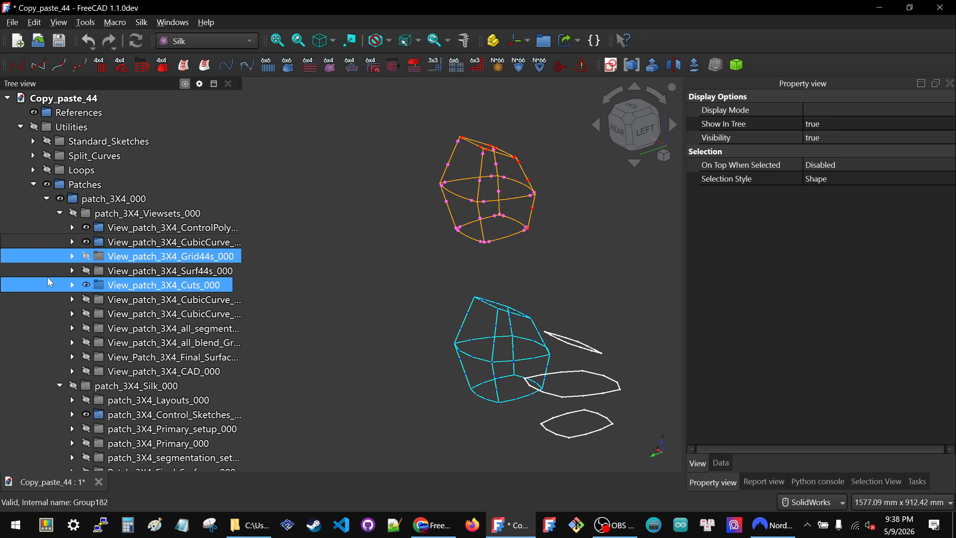
Step: Show the two CubicCurve view groups listed directly below View_patch_3X4_Cuts_000
left_click(123, 319, "ctrl")
key("Up")
key("space")
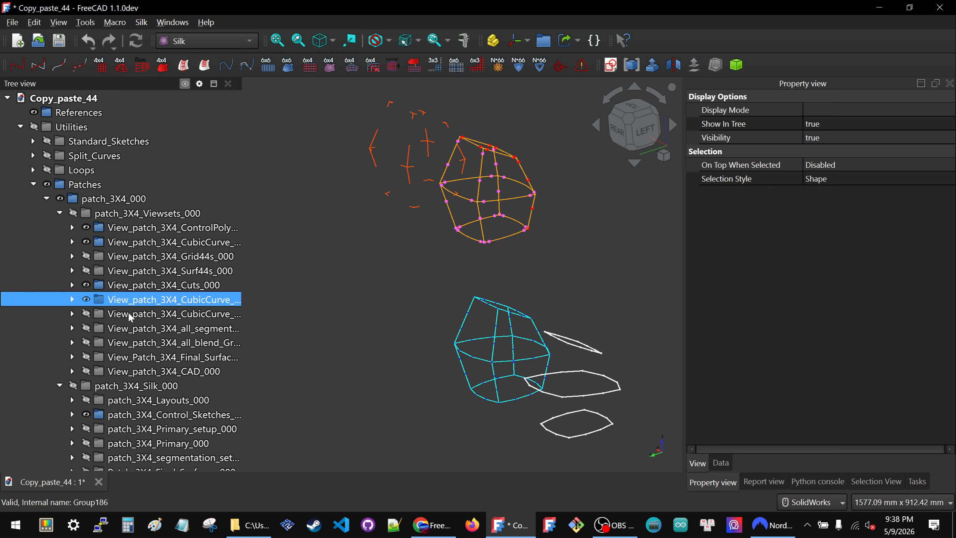
key("Down")
key("space")
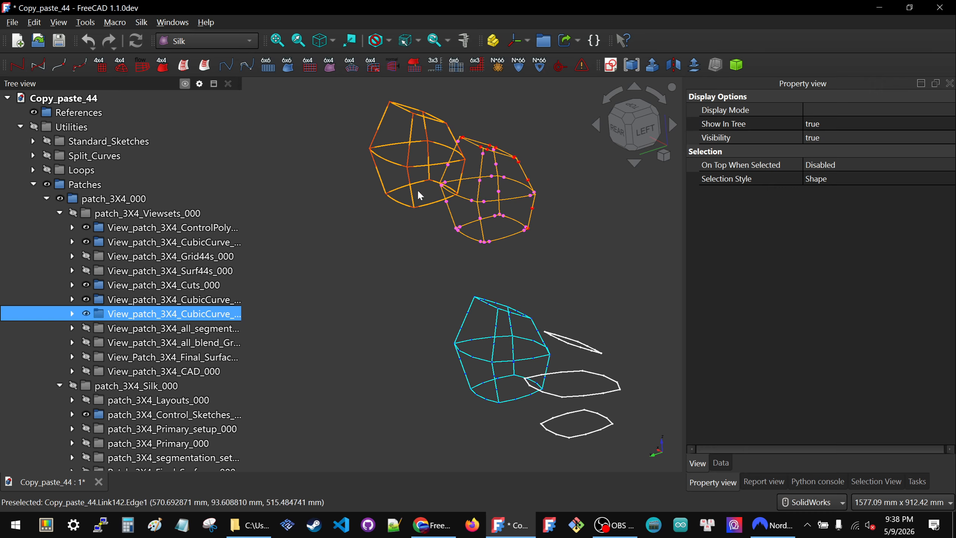
Step: Toggle the Final Surfaces view group on to inspect the finished patch surfaces, and hide it again
left_click(199, 334, "ctrl")
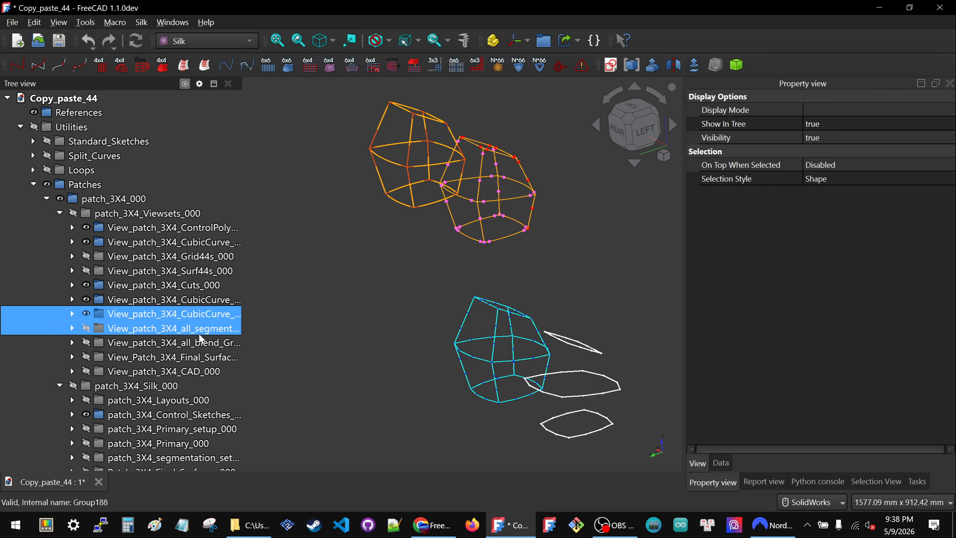
left_click(146, 361)
key("space")
key("space")
key("space")
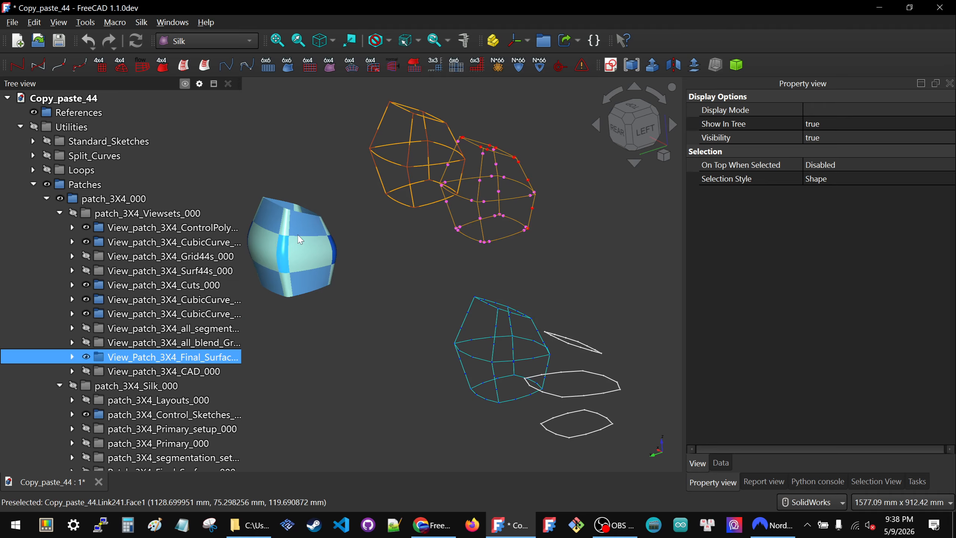
key("space")
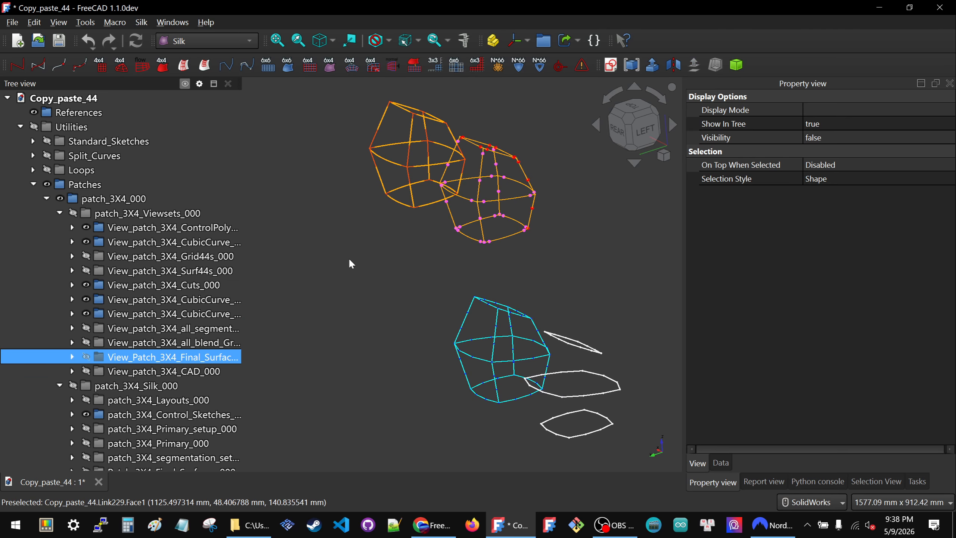
scroll(351, 265, "down", 1)
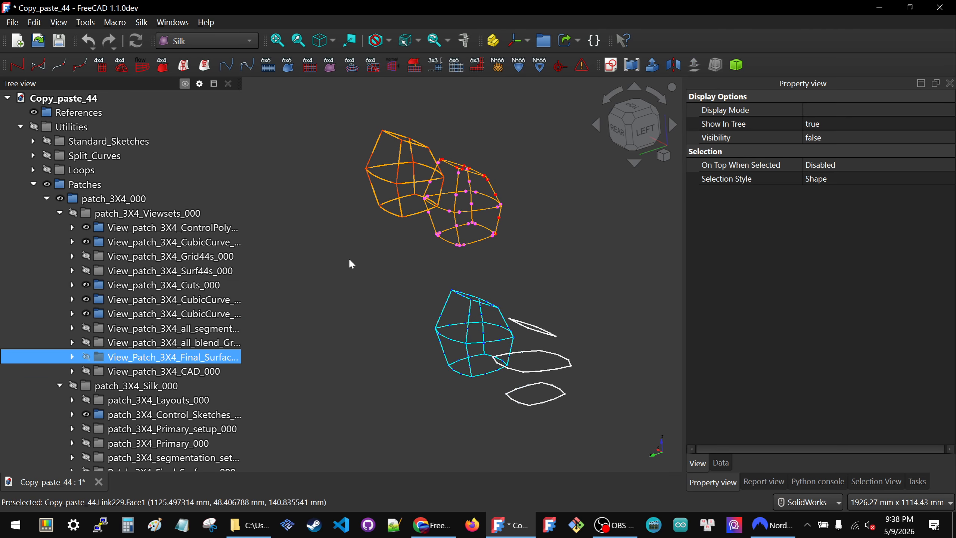
Step: Close the Copy_paste_44 document, discarding its changes, and create a new empty document
left_click(99, 484)
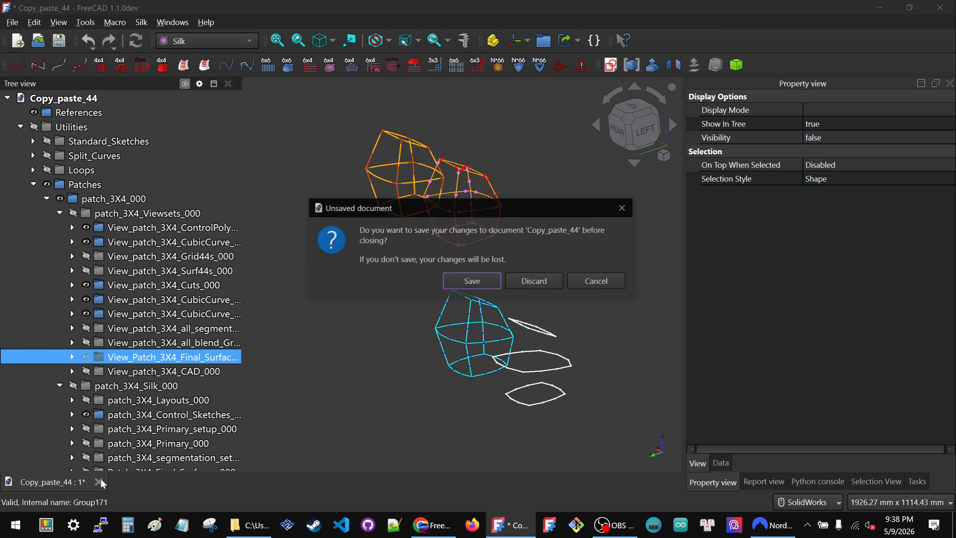
left_click(539, 283)
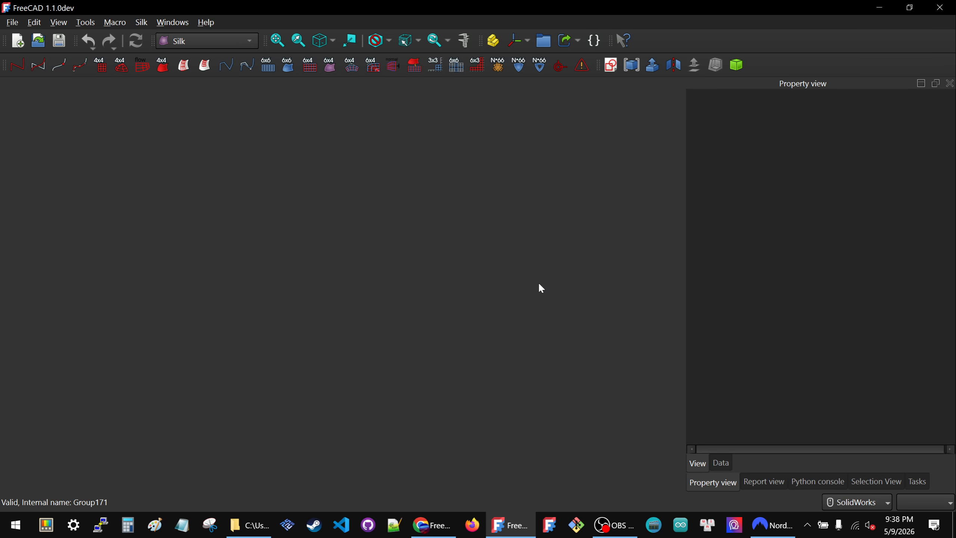
left_click(18, 40)
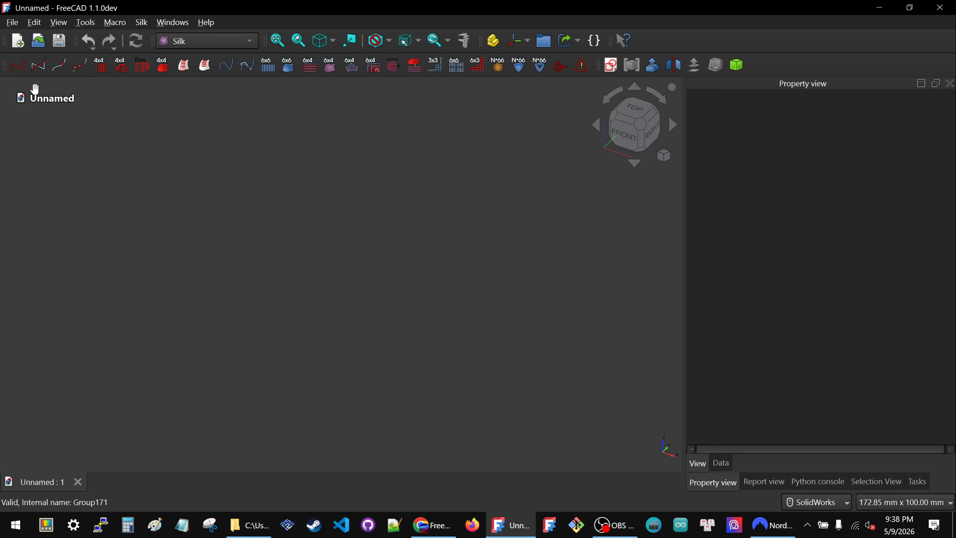
left_click(63, 104)
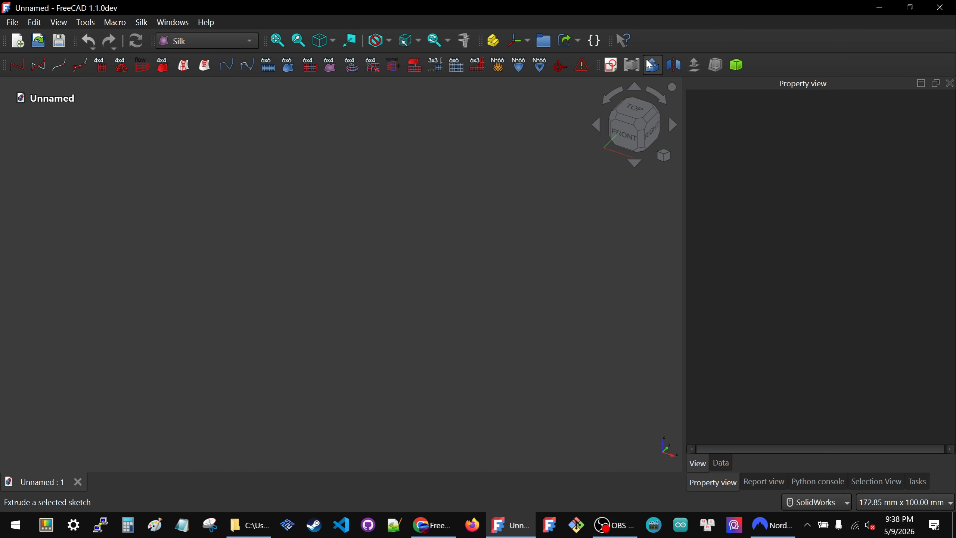
Step: Switch to the Sketcher workbench and create a new sketch on the XY plane
left_click(229, 44)
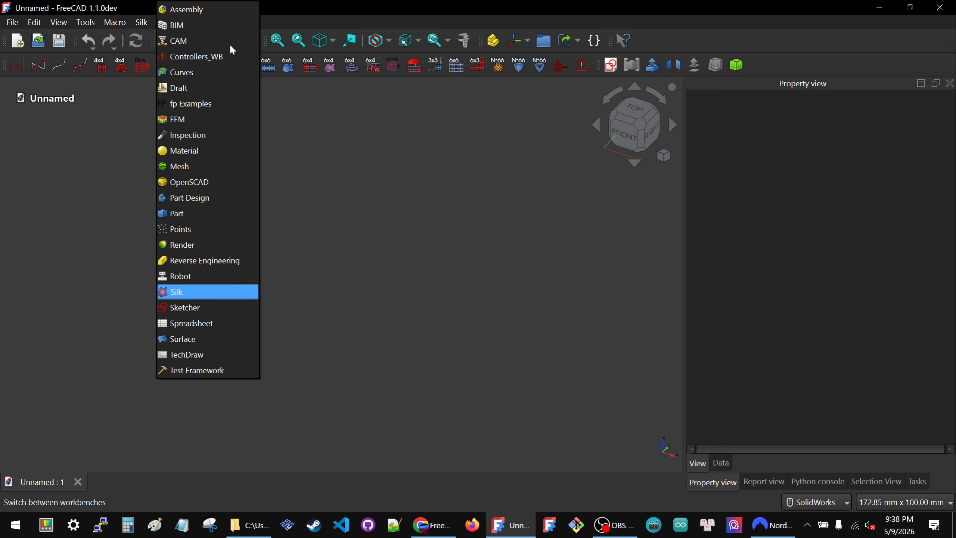
left_click(189, 307)
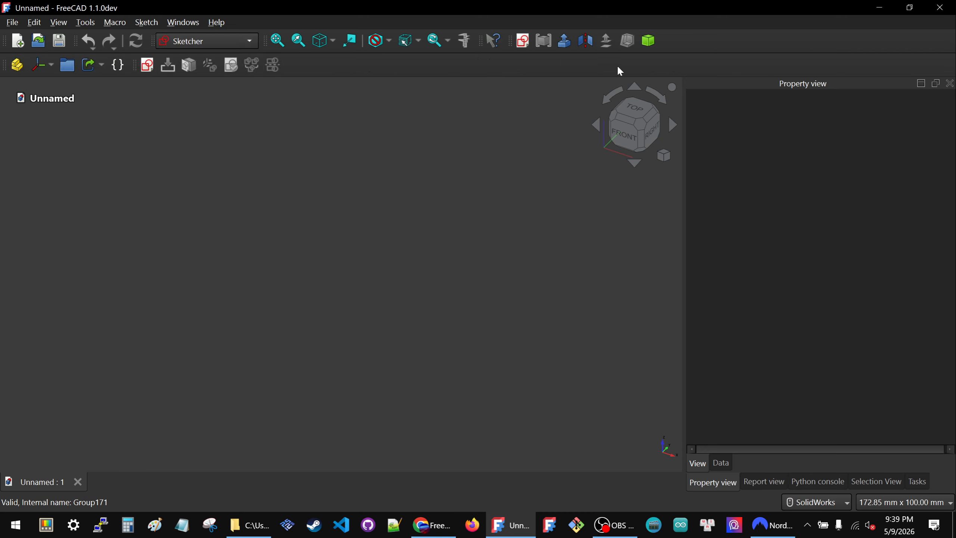
left_click(147, 67)
left_click(445, 308)
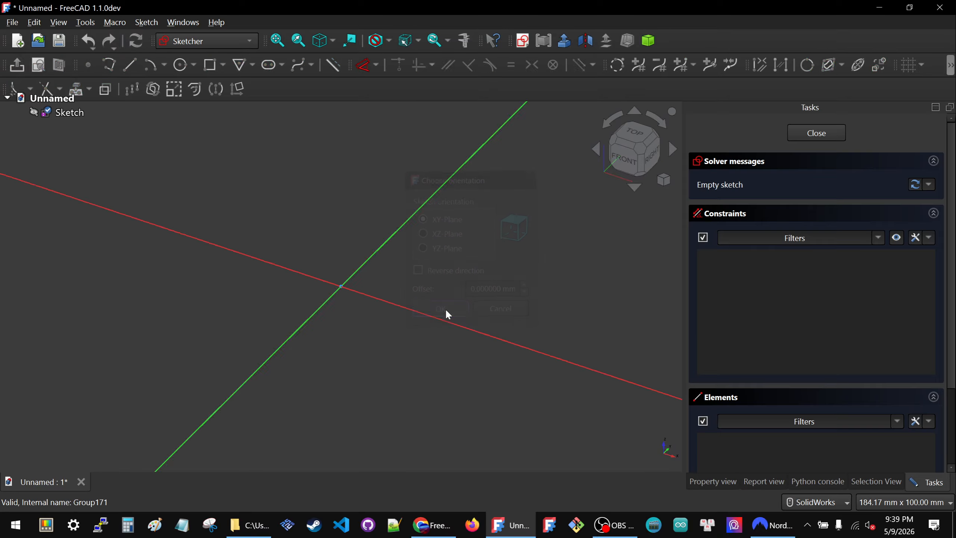
Step: Draw an open three-segment polyline in the positive XY quadrant, its first segment about 22 mm long, and close the sketch
left_click(109, 65)
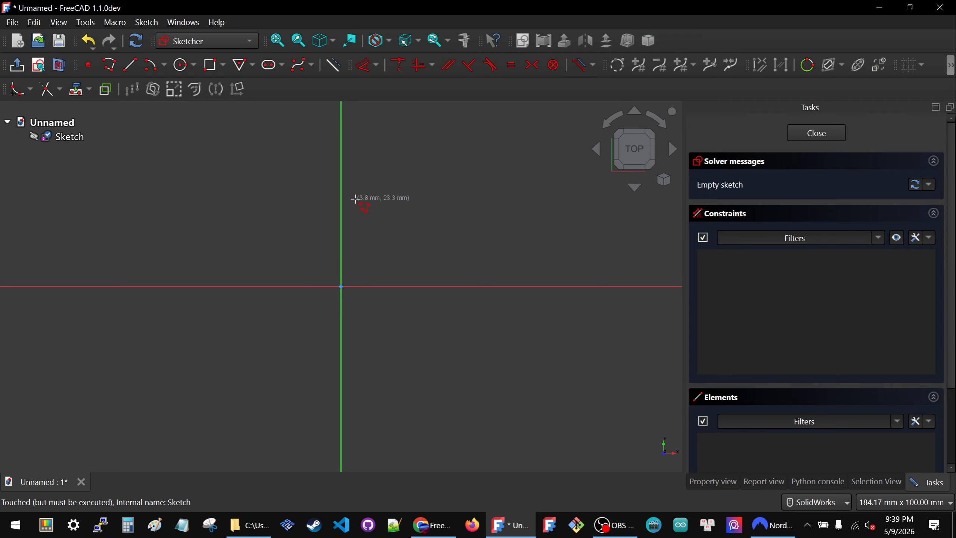
left_click(373, 178)
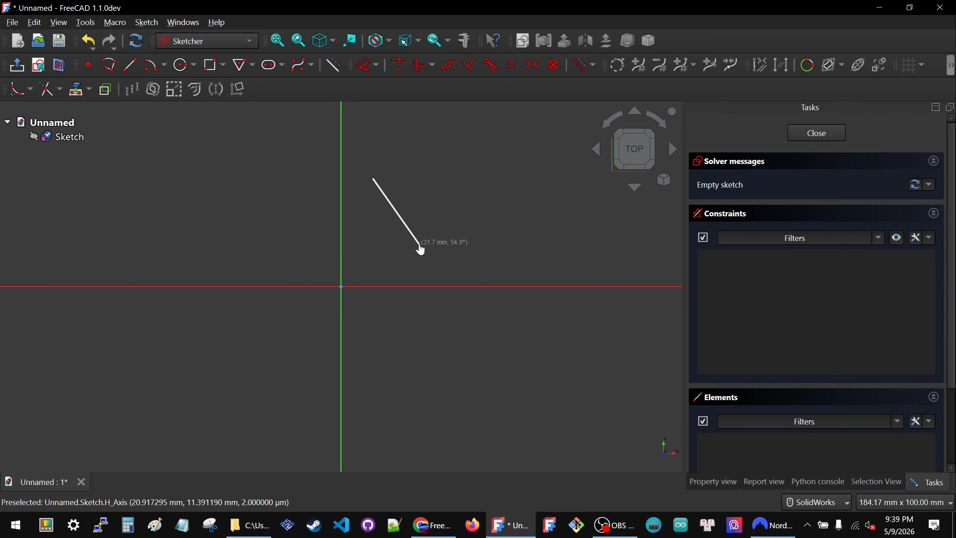
left_click(420, 244)
left_click(535, 223)
left_click(563, 136)
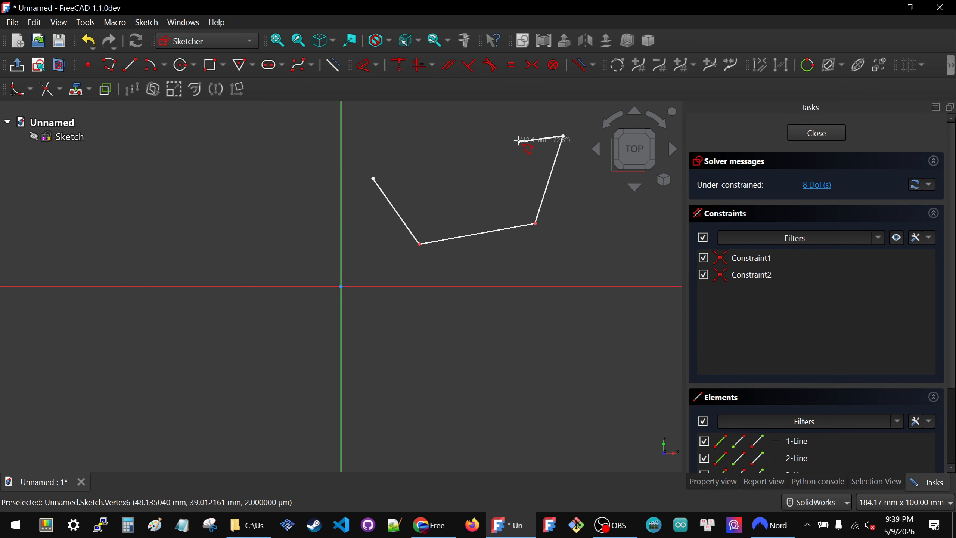
key("Escape")
scroll(499, 186, "down", 2)
scroll(500, 187, "up", 1)
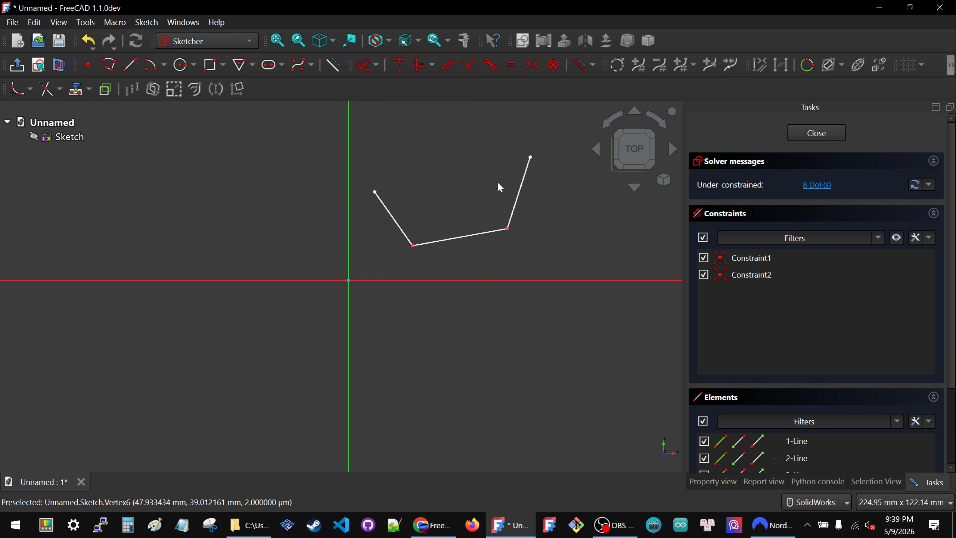
left_click(827, 132)
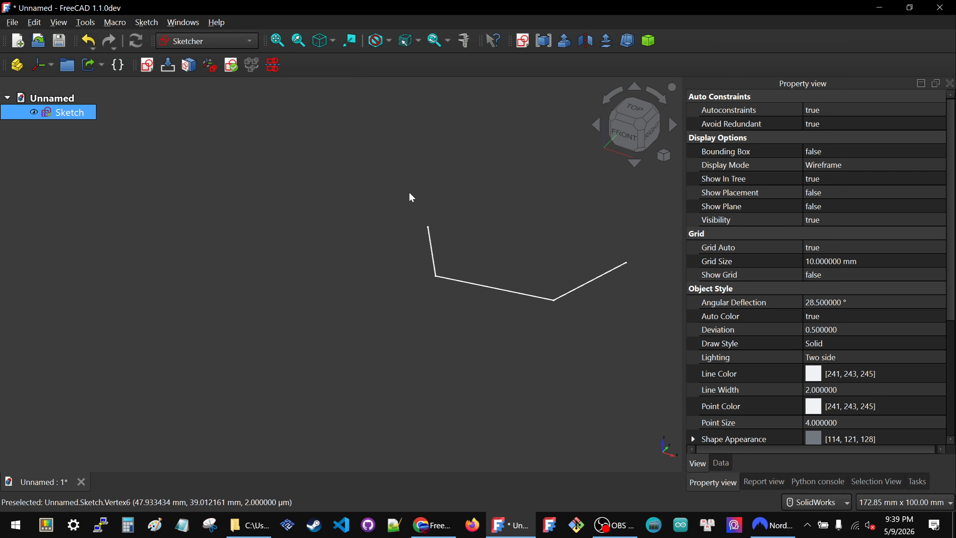
Step: Examine the sketch's view properties, including the Hide Dependent visibility automation setting
left_click(75, 114)
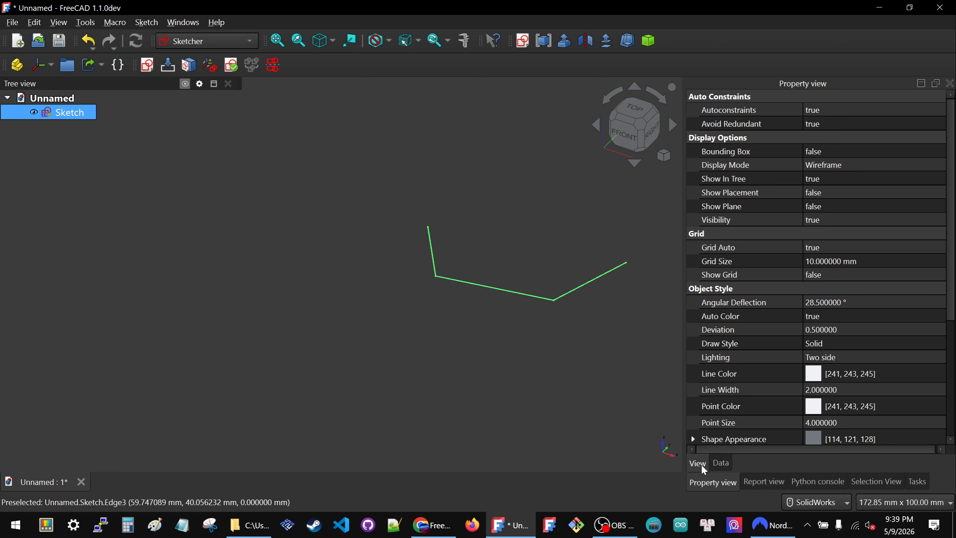
scroll(757, 388, "down", 5)
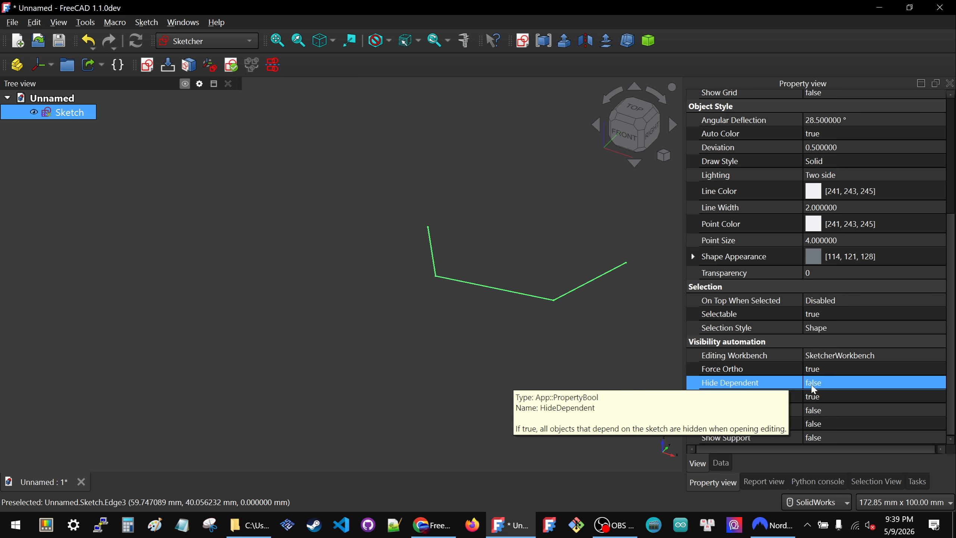
left_click(472, 329)
Step: Switch to the Silk workbench and create a ControlPoly4 from the three-line sketch
left_click(49, 115)
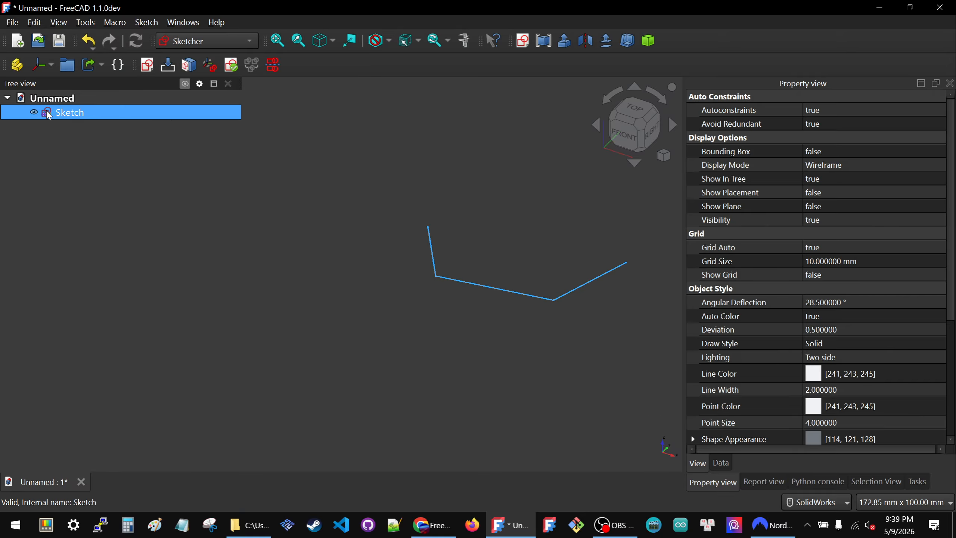
left_click(218, 39)
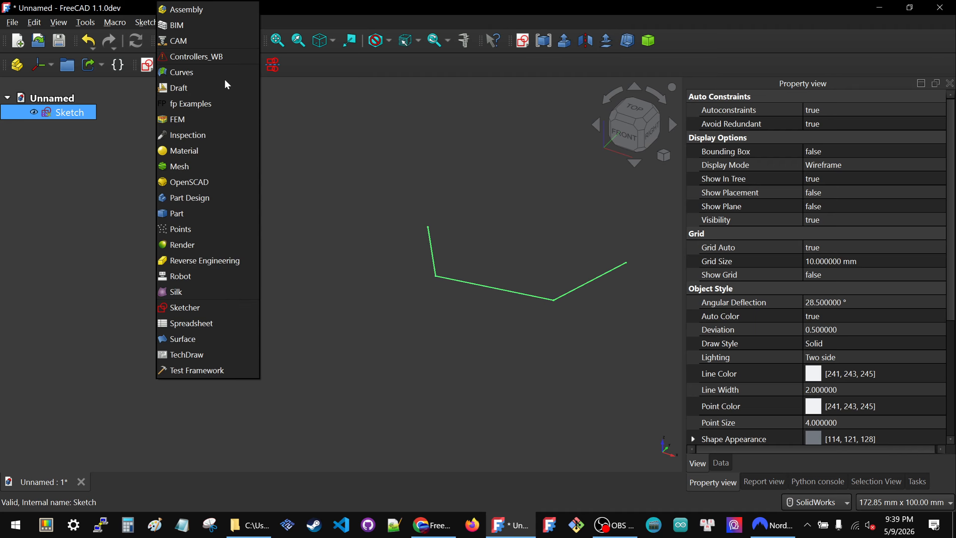
left_click(172, 291)
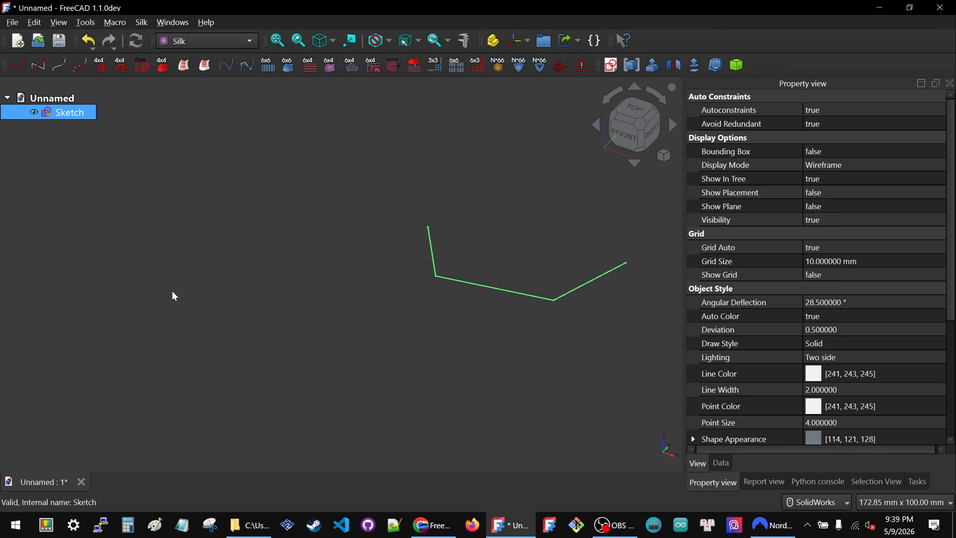
left_click(17, 65)
Step: Hide the source sketch, leaving only the control polygon displayed
left_click(67, 172)
left_click(67, 127)
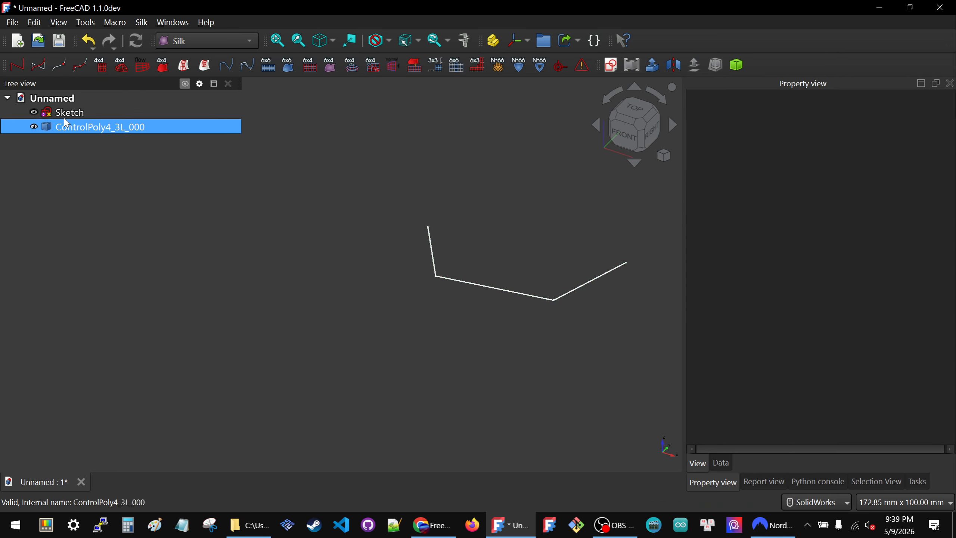
left_click(65, 120)
key("space")
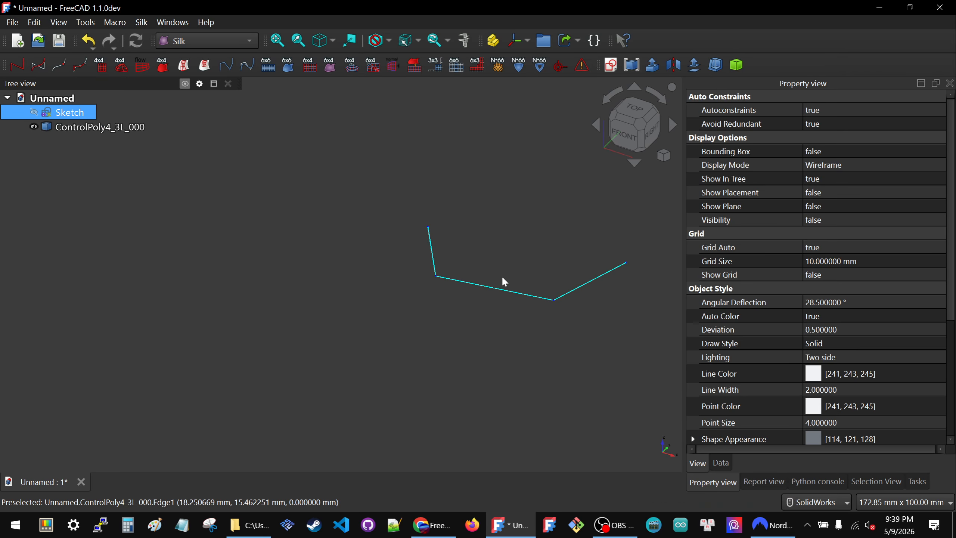
Step: Show the source sketch again and create a CubicCurve_4 from the three-line control polygon
key("space")
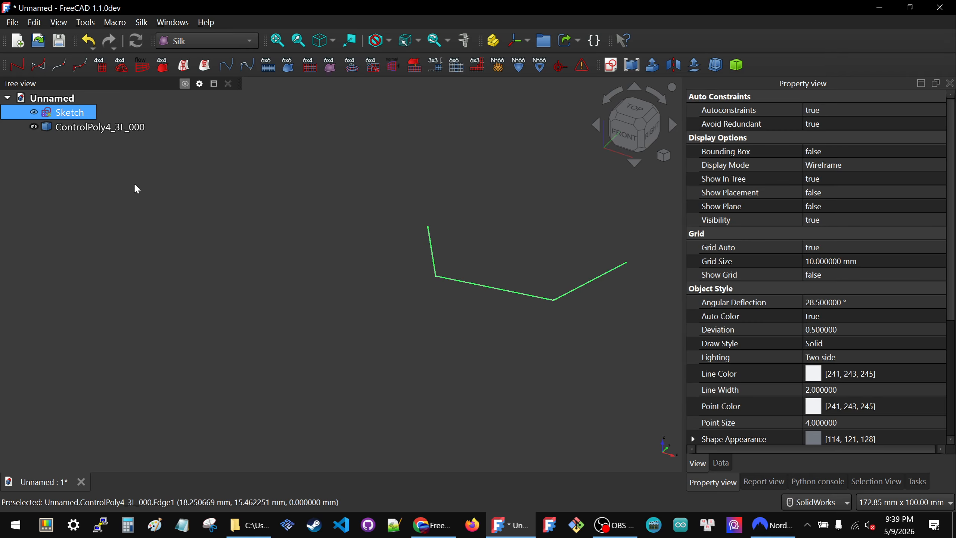
left_click(73, 171)
left_click(71, 113)
left_click(79, 127)
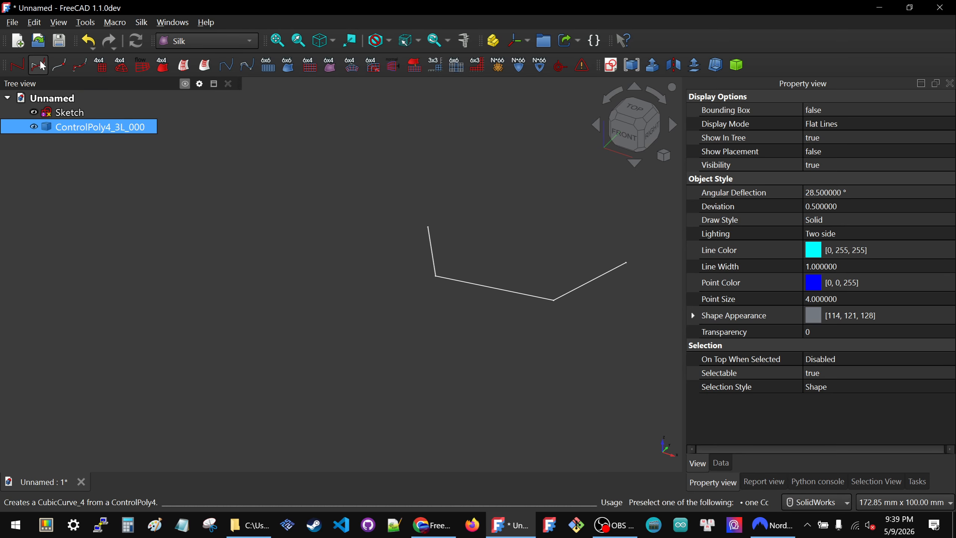
left_click(39, 65)
left_click(368, 243)
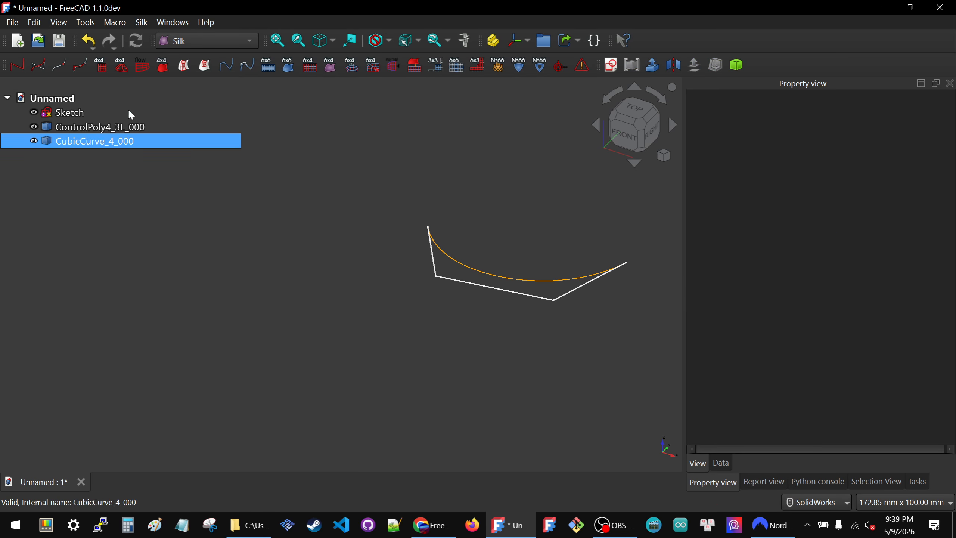
Step: Reopen the source sketch and move the polyline's middle segment around to reshape the cubic curve
double_click(56, 114)
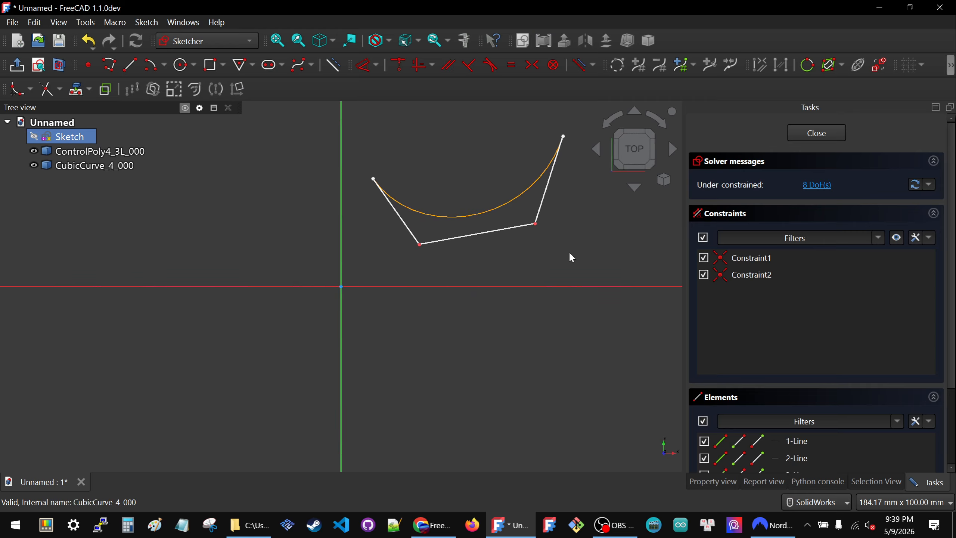
scroll(499, 251, "down", 2)
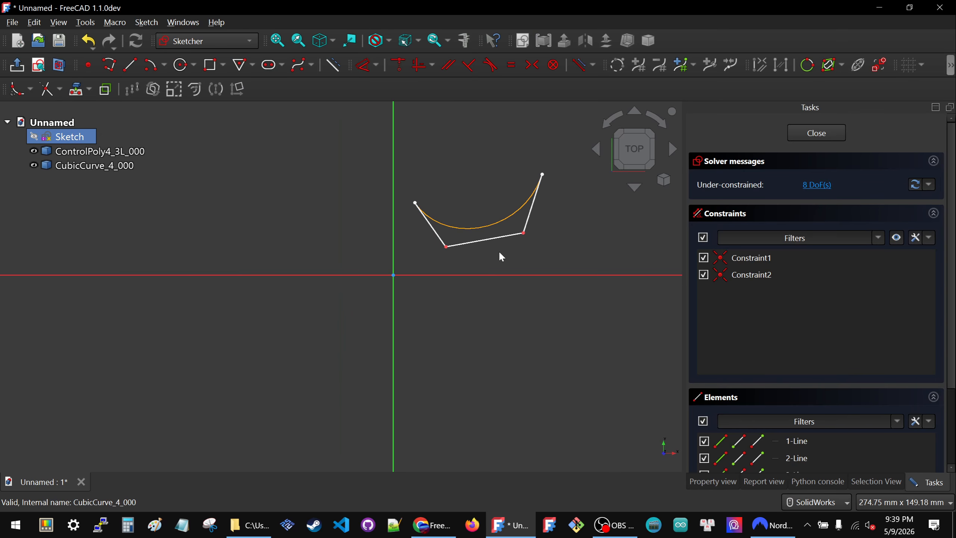
left_click_drag(507, 244, 522, 220)
left_click(81, 170)
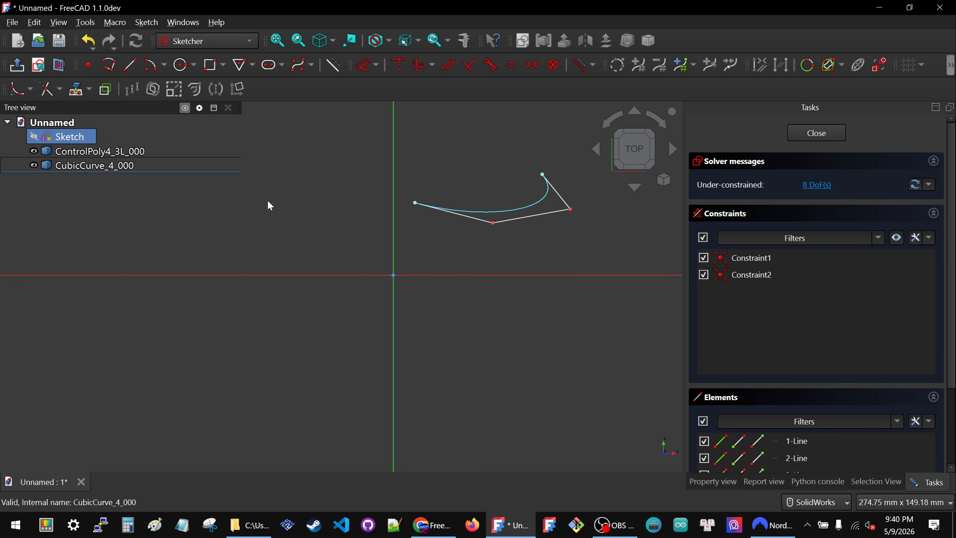
left_click_drag(521, 220, 477, 231)
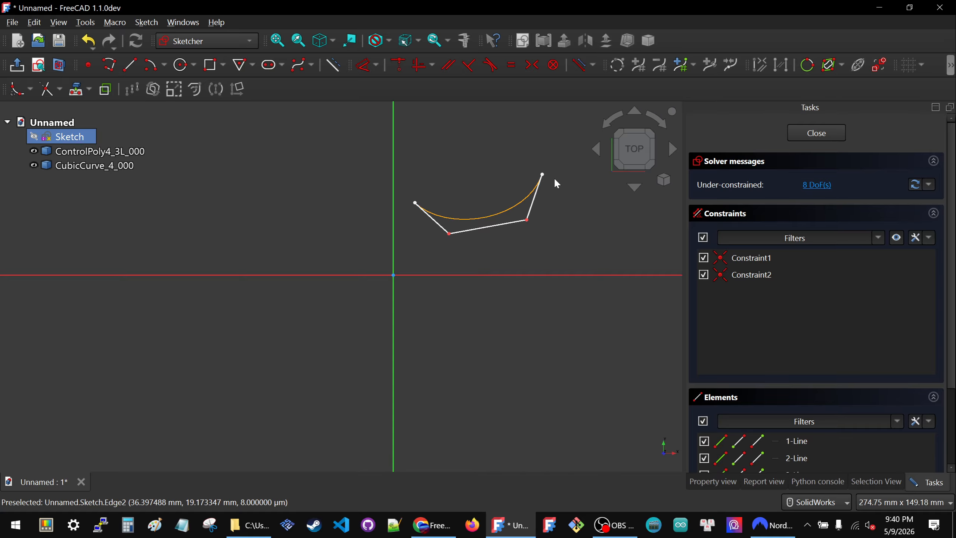
scroll(538, 172, "up", 4)
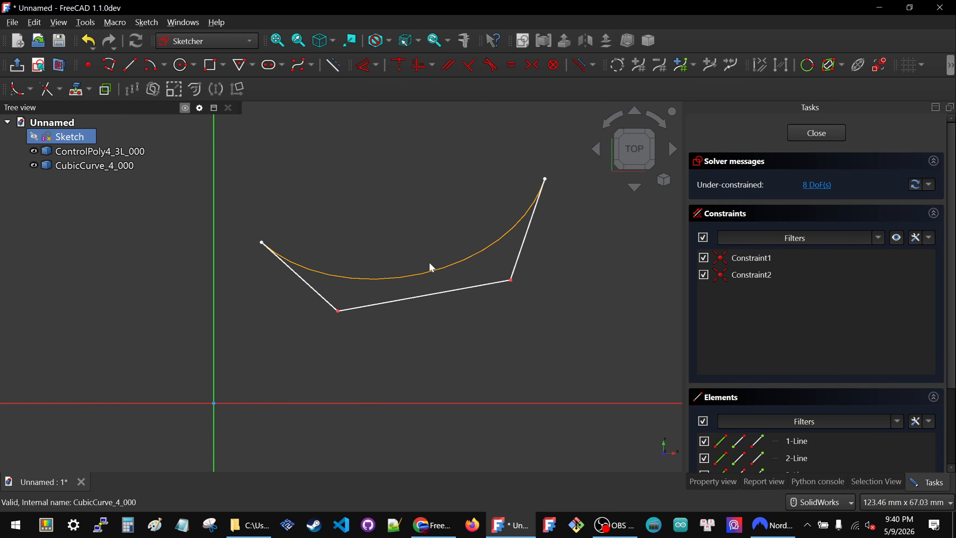
mouse_move(424, 295)
left_mouse_down()
mouse_move(458, 296)
mouse_move(417, 293)
left_mouse_up()
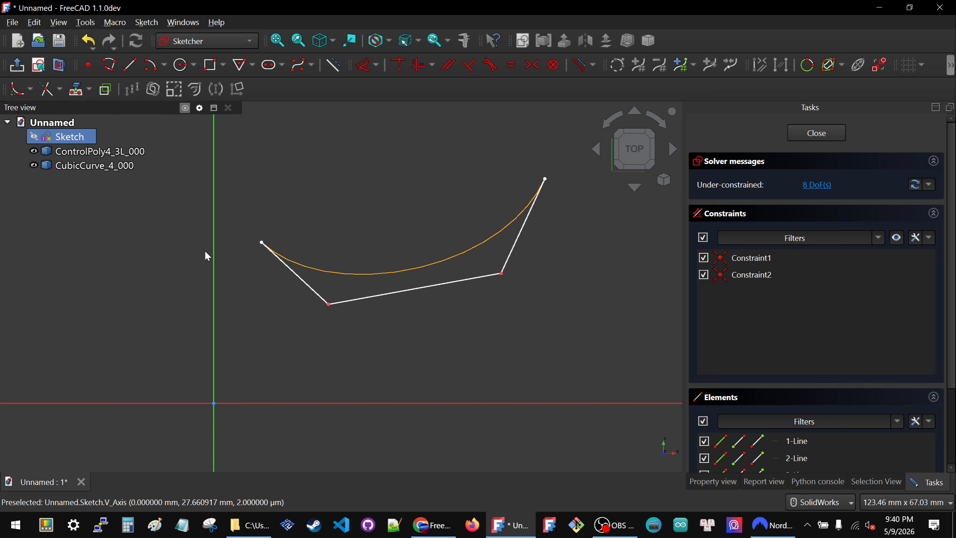
scroll(518, 215, "down", 2)
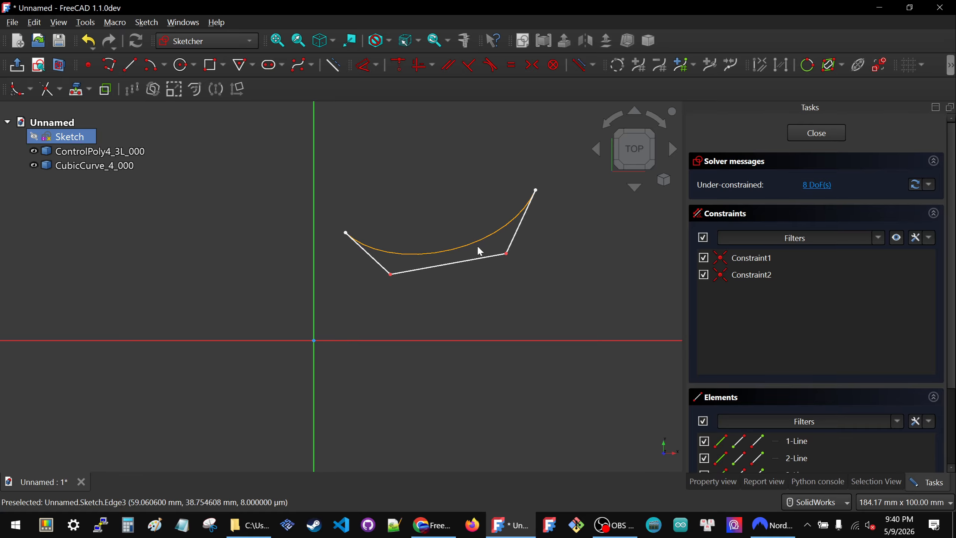
scroll(478, 247, "up", 1)
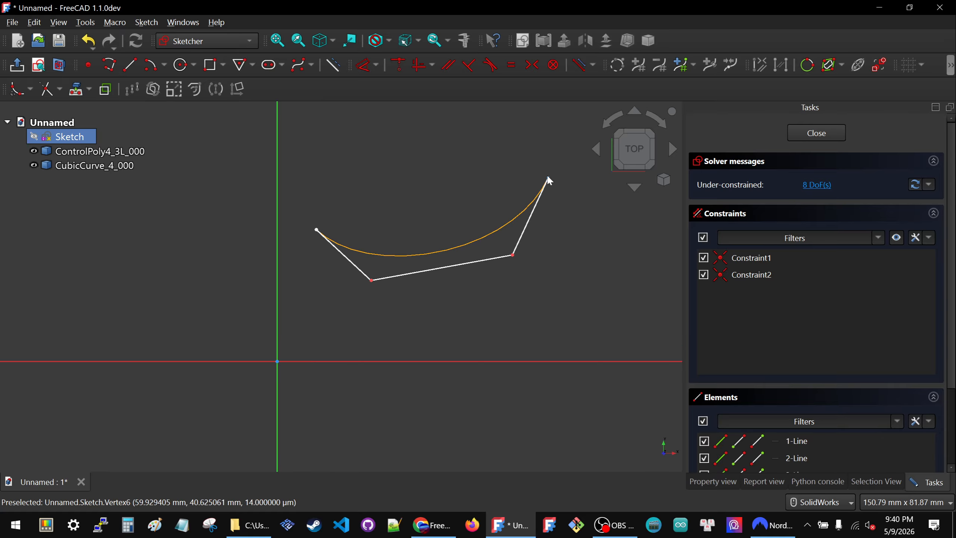
Step: Draw a line about 53 mm long joining the polyline's two open endpoints
left_click(130, 65)
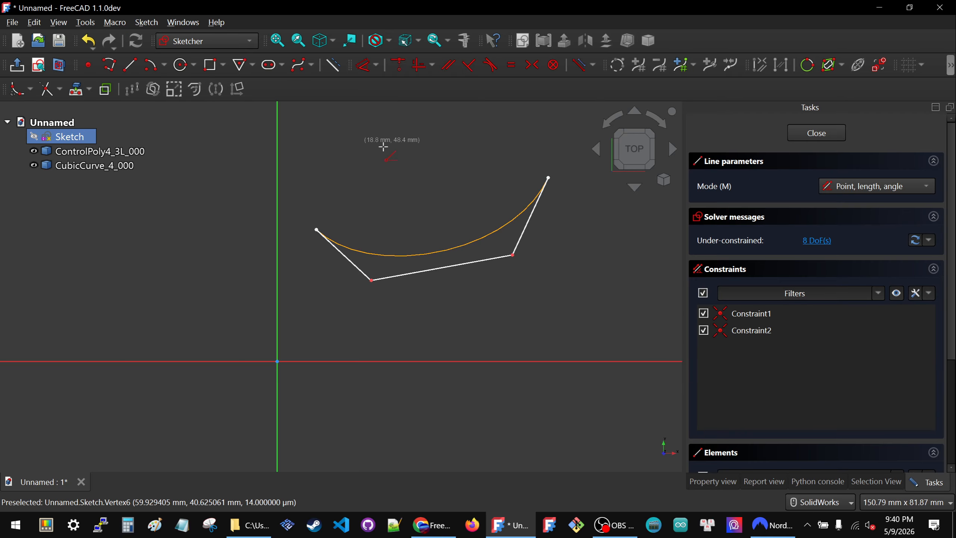
left_click(316, 229)
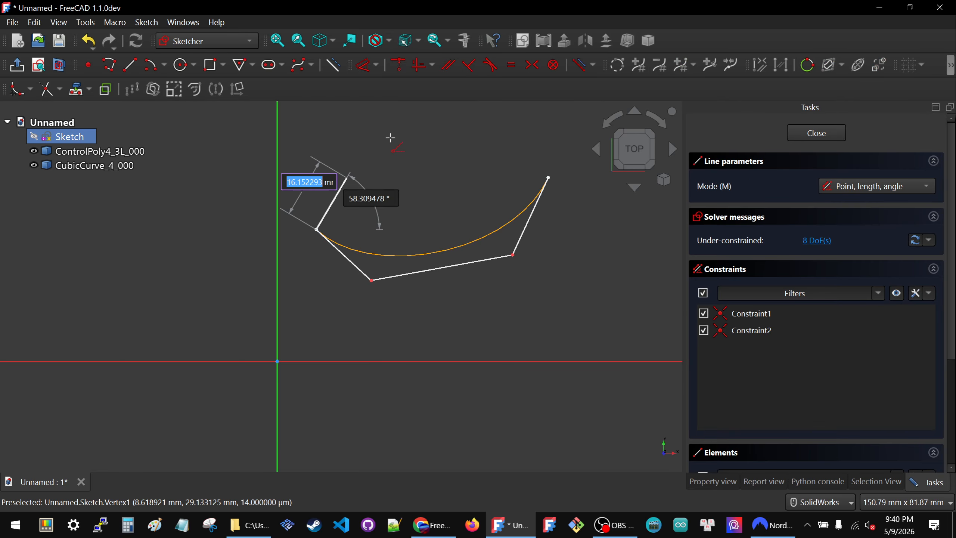
left_click(548, 177)
key("Escape")
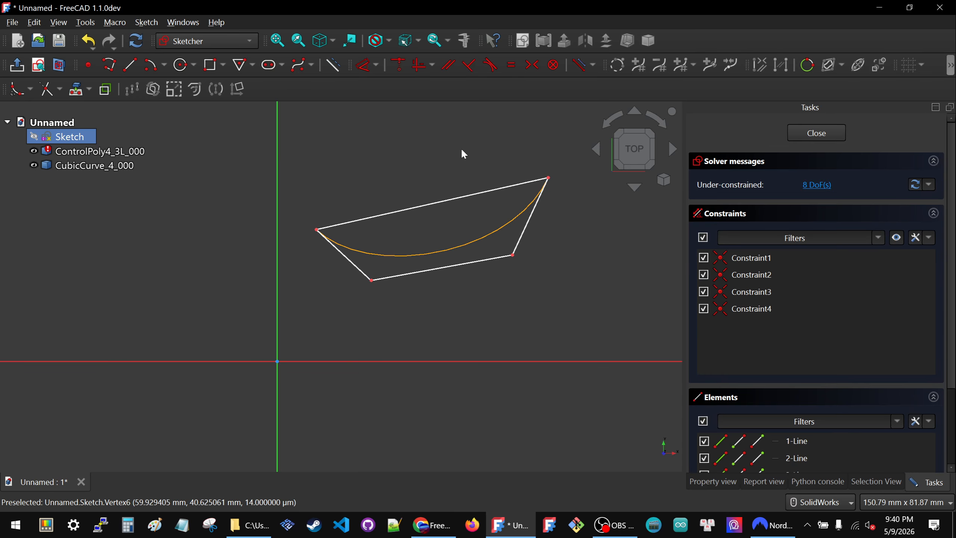
Step: Pull the middle segment down toward the X axis and convert the closing line to construction geometry
left_click_drag(482, 260, 527, 323)
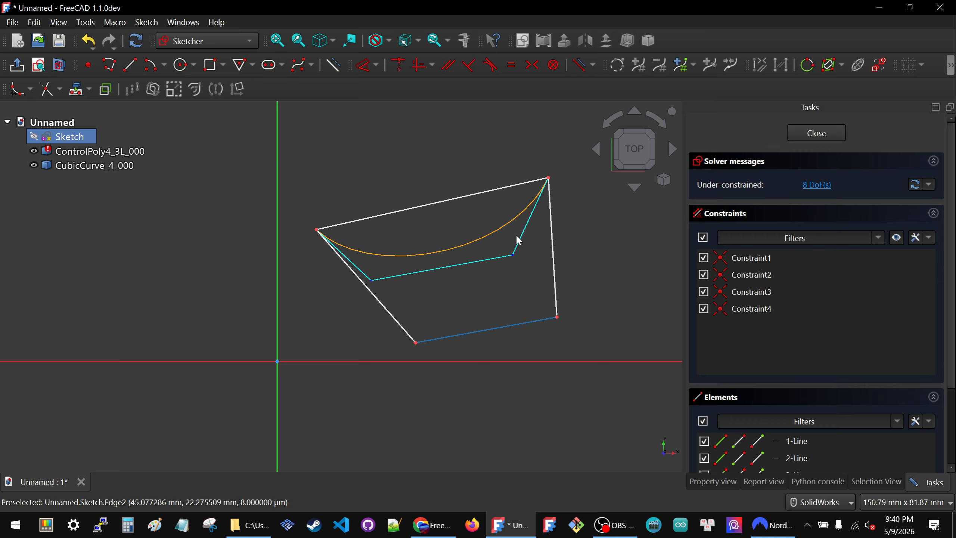
left_click(420, 209)
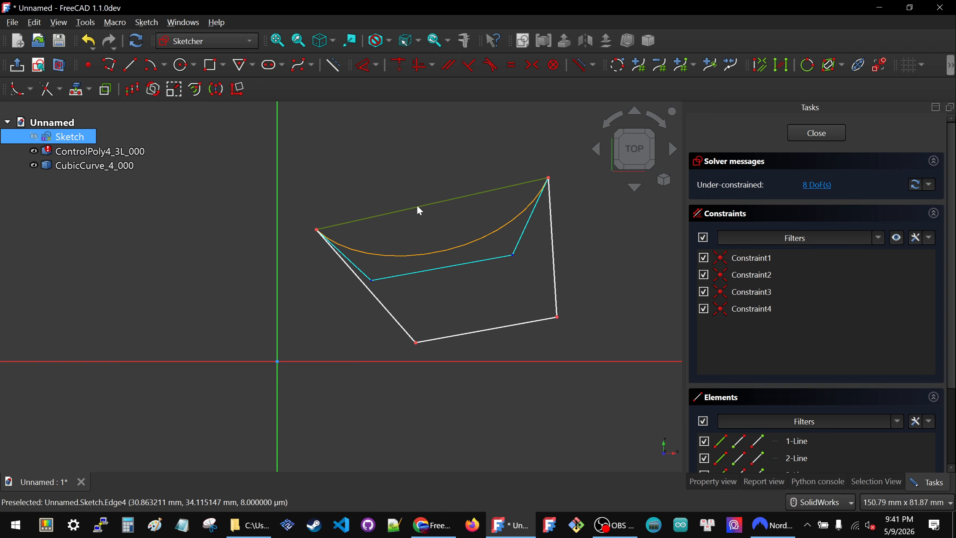
left_click(333, 65)
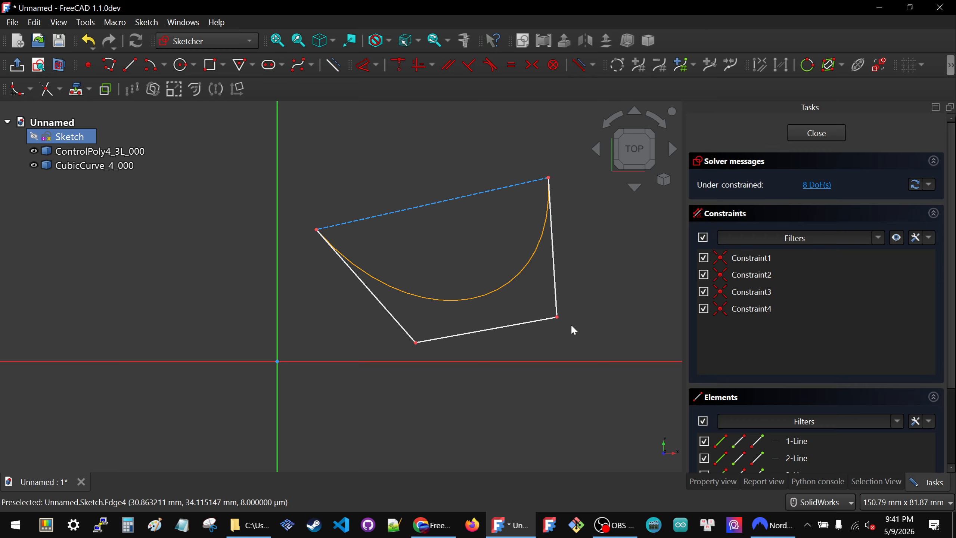
Step: Raise the two inner control vertices and constrain the middle segment parallel to the construction line, testing it by moving the upper endpoint
left_click_drag(559, 319, 528, 258)
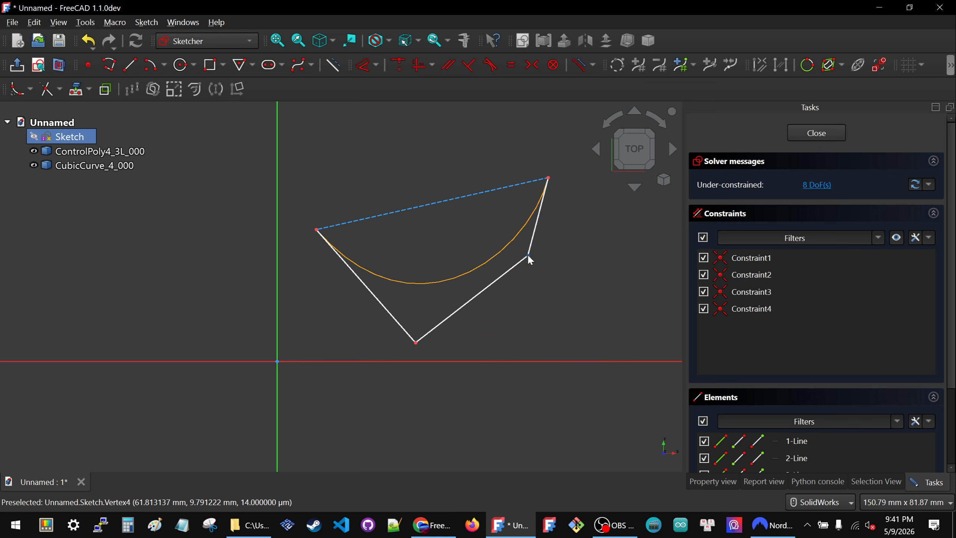
left_click_drag(416, 343, 407, 291)
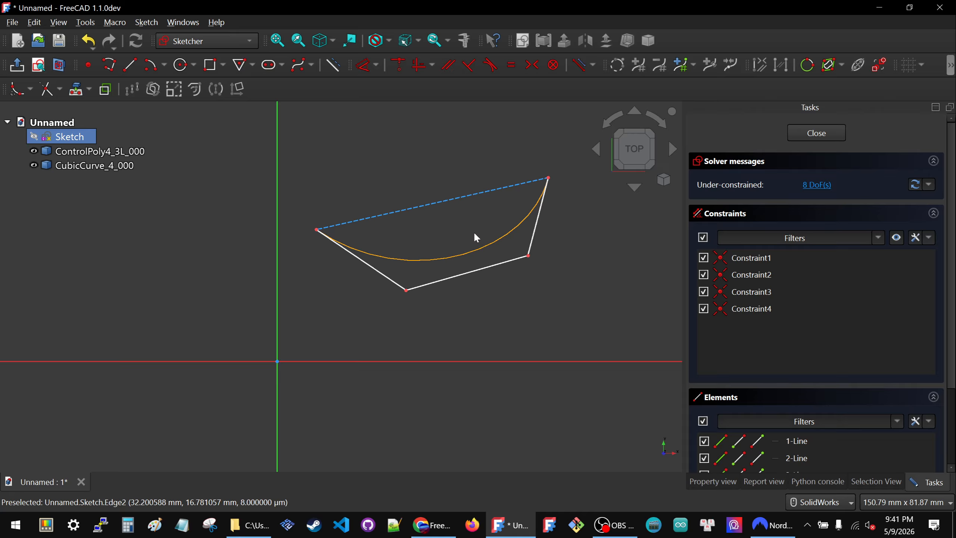
left_click(479, 270)
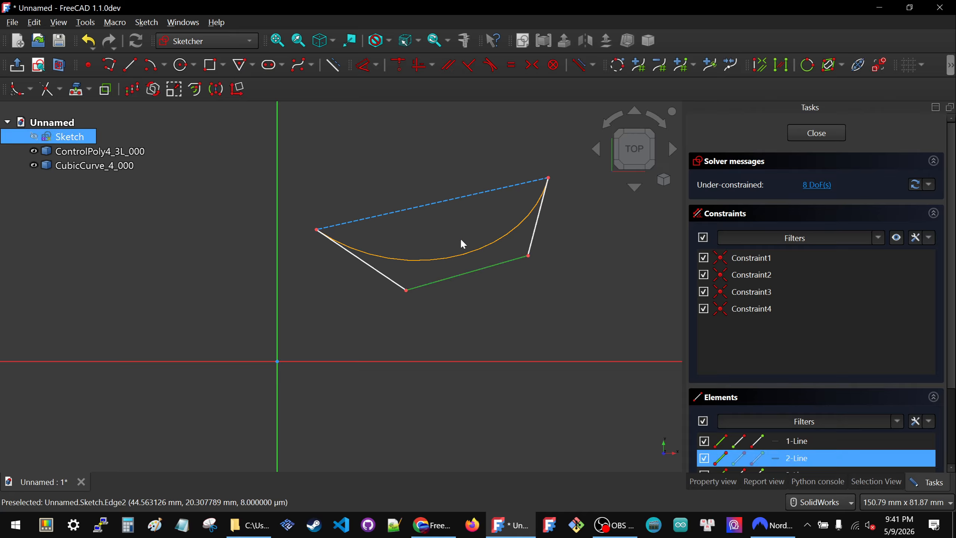
left_click(435, 203)
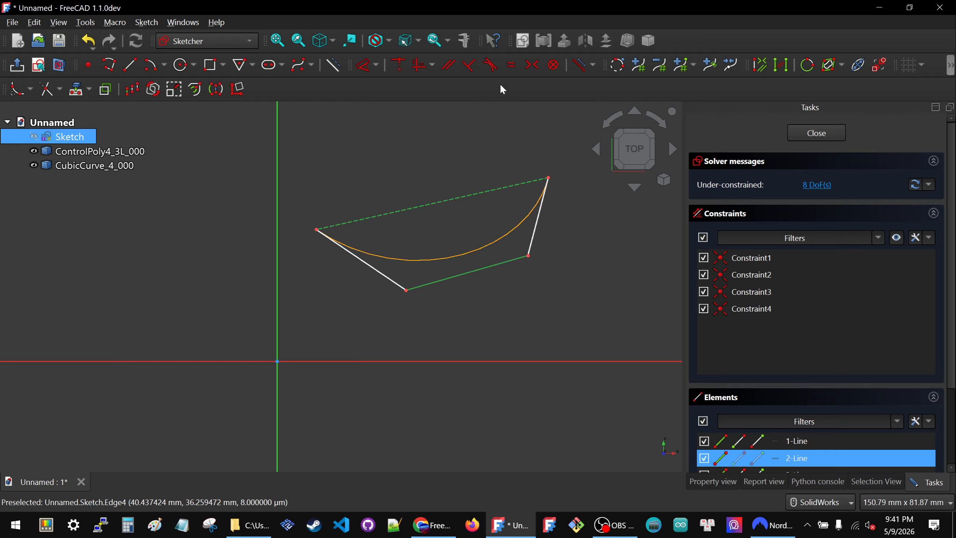
left_click(449, 65)
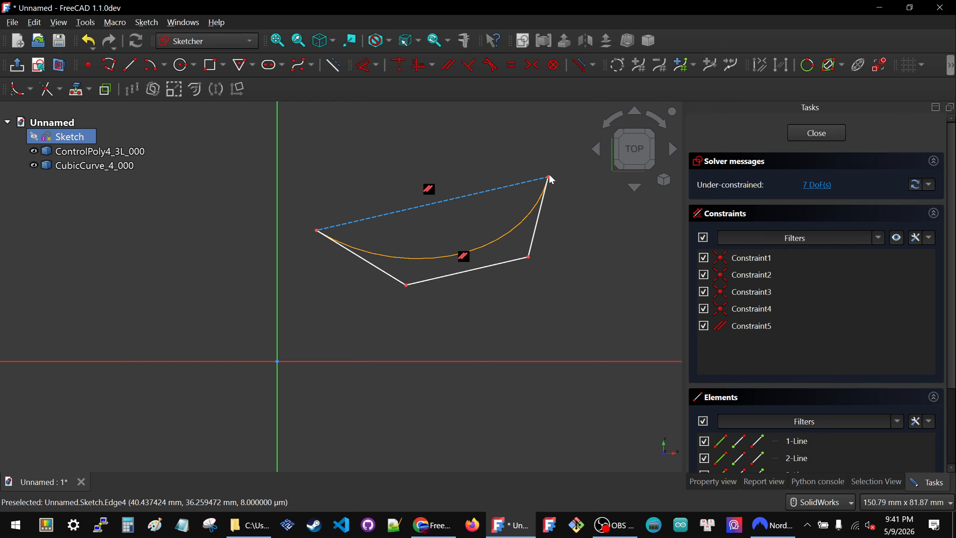
left_click_drag(550, 178, 550, 144)
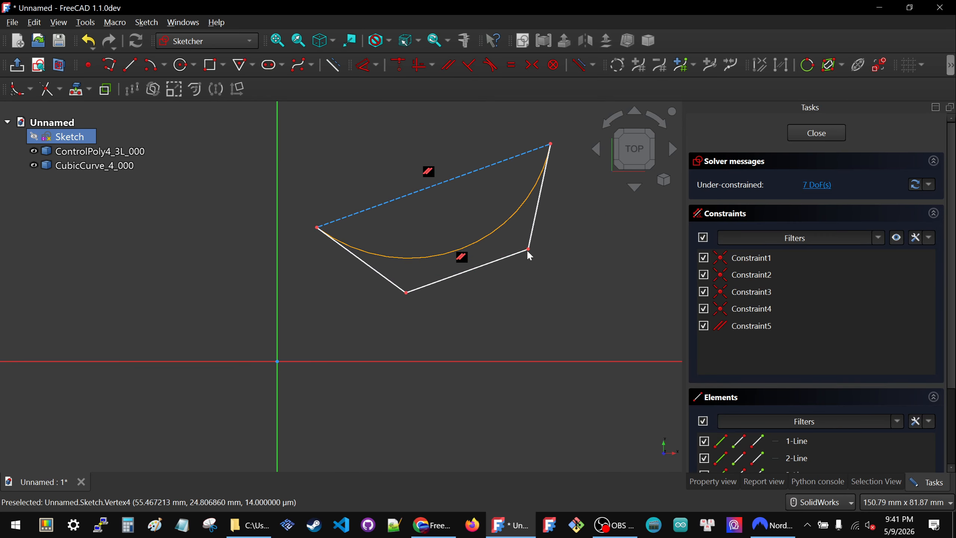
Step: Constrain the first and last control segments to equal length
scroll(537, 313, "down", 2)
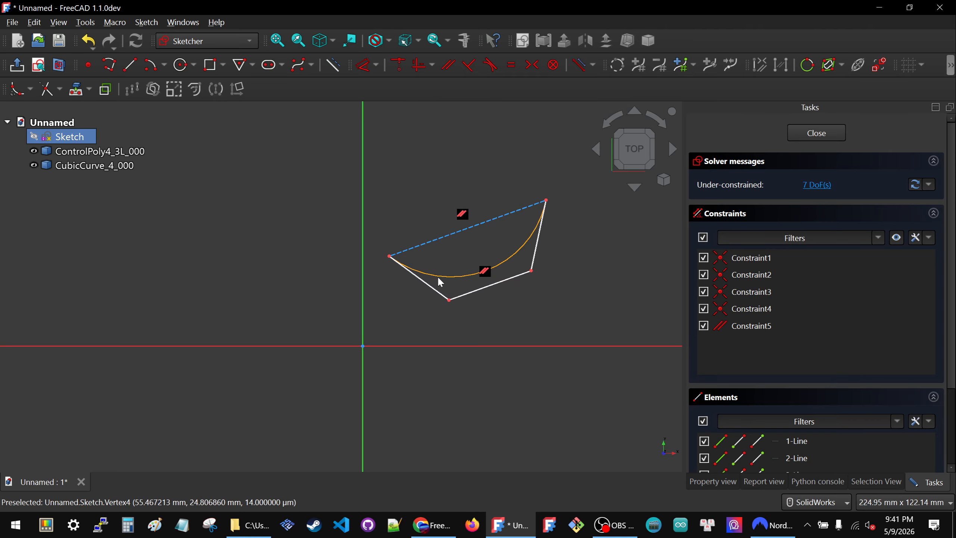
left_click(435, 293)
left_click(537, 257)
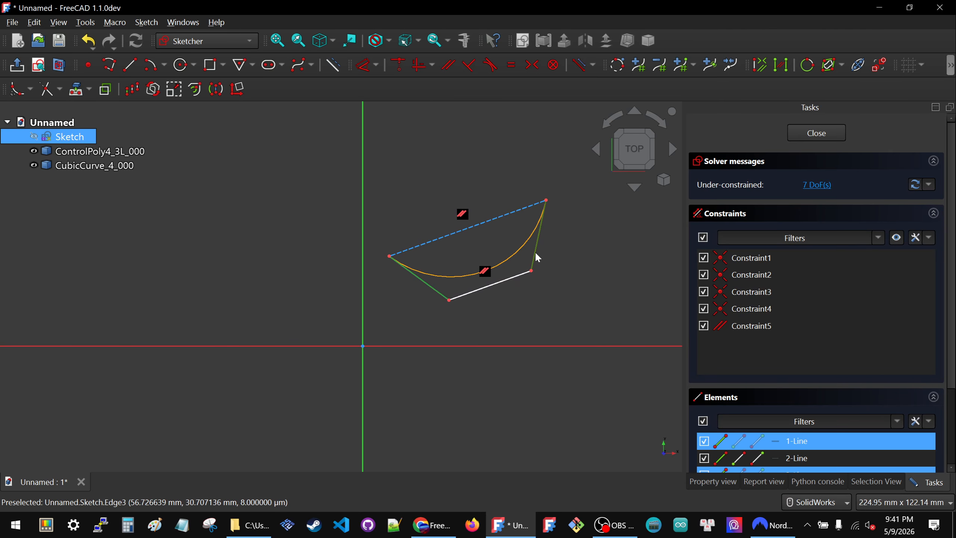
key("e")
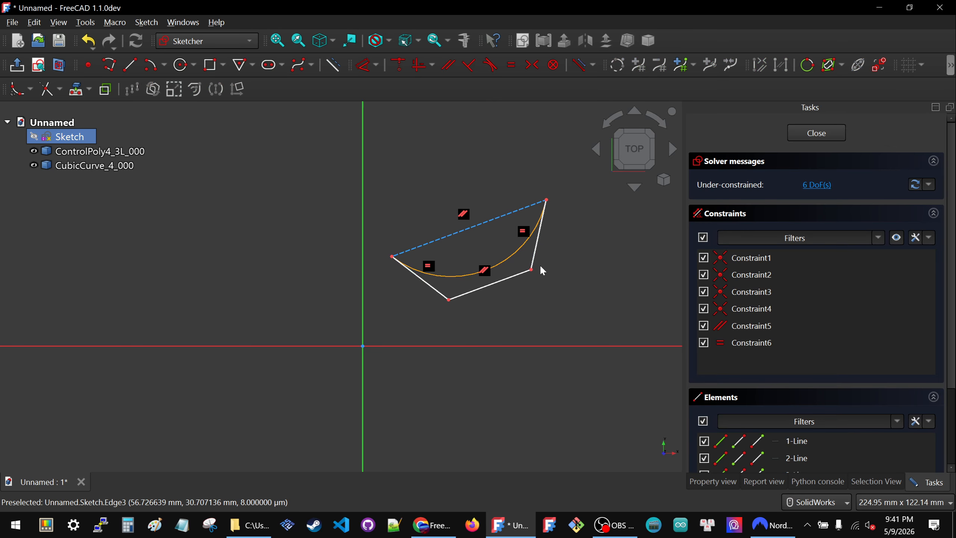
Step: Set the distance from the lower-right control vertex to the construction line to 20 mm
left_click(531, 269)
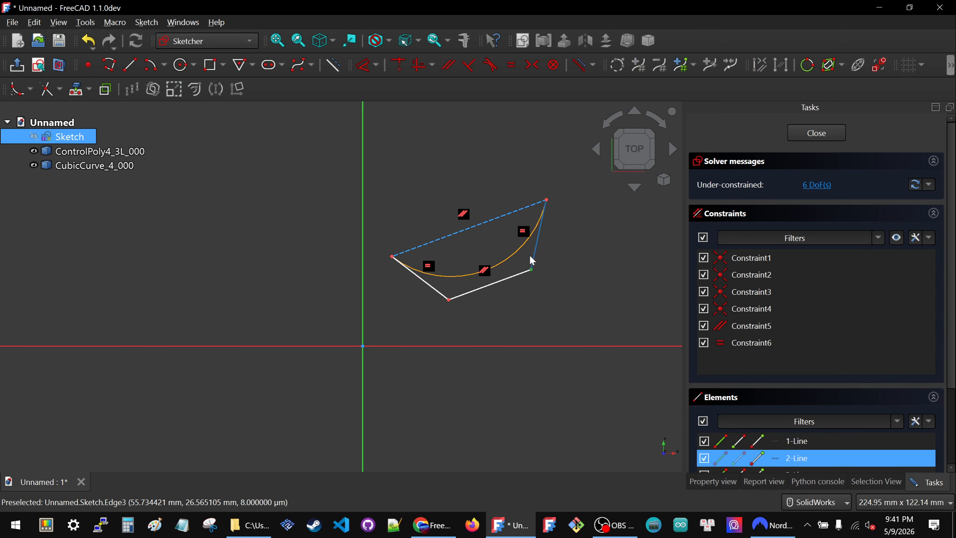
left_click(507, 214)
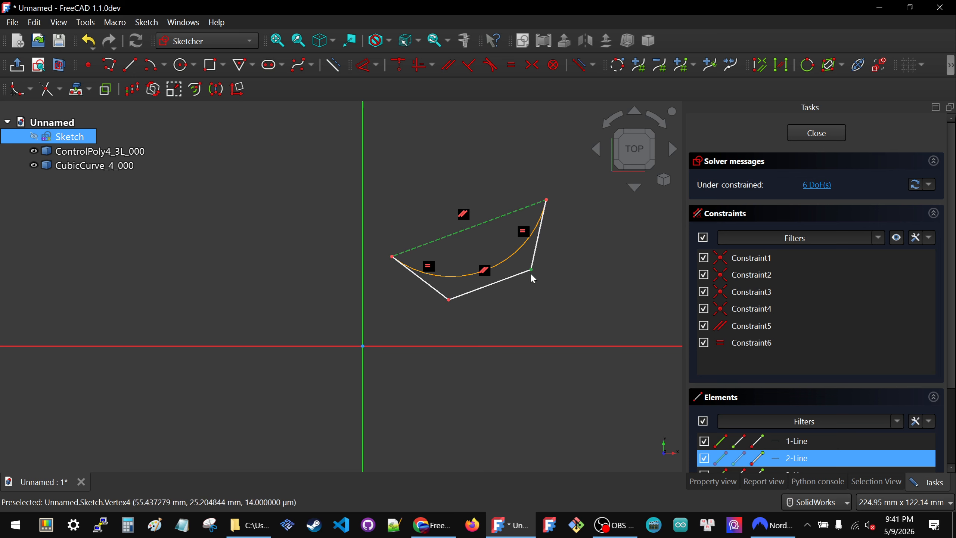
key("k")
key("d")
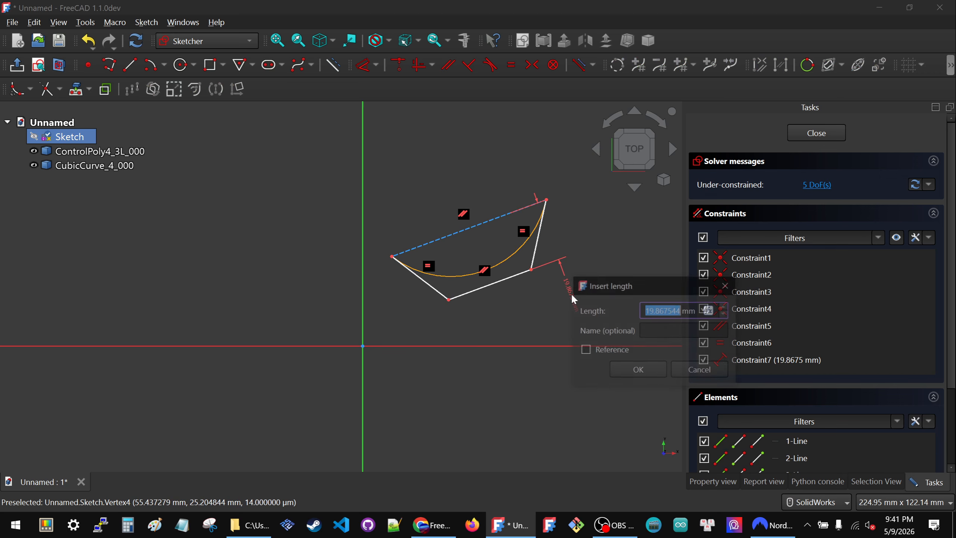
type("20")
key("Return")
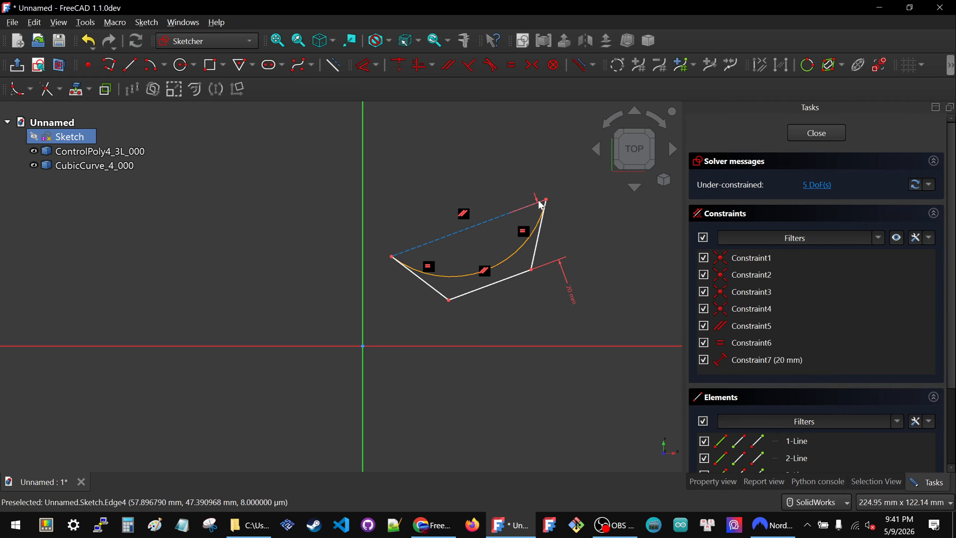
Step: Move the endpoints, a control vertex and the construction line to stretch the constrained polygon across the Y axis
mouse_move(546, 199)
left_mouse_down()
mouse_move(565, 194)
mouse_move(587, 235)
left_mouse_up()
scroll(432, 217, "down", 3)
scroll(441, 223, "up", 3)
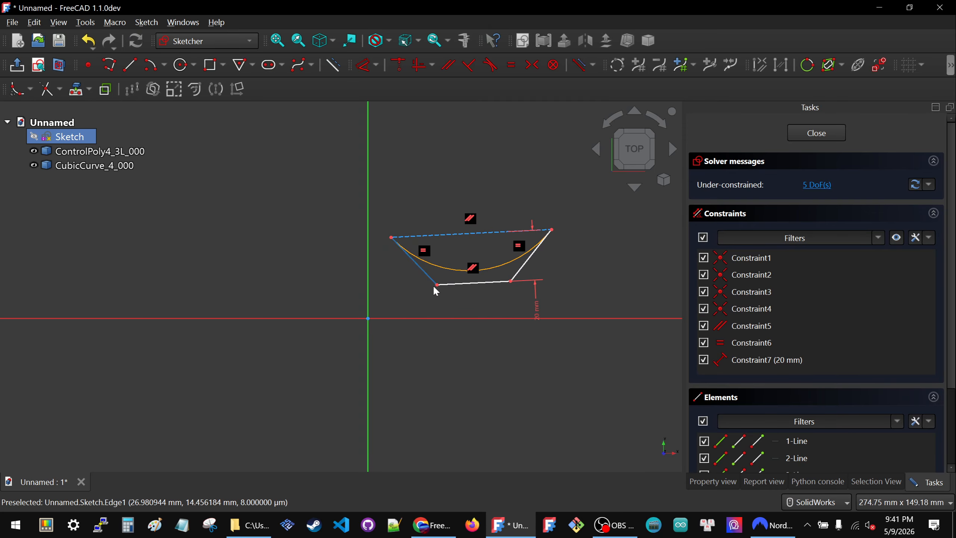
mouse_move(437, 286)
left_mouse_down()
mouse_move(474, 290)
mouse_move(450, 295)
left_mouse_up()
left_click_drag(464, 240, 458, 158)
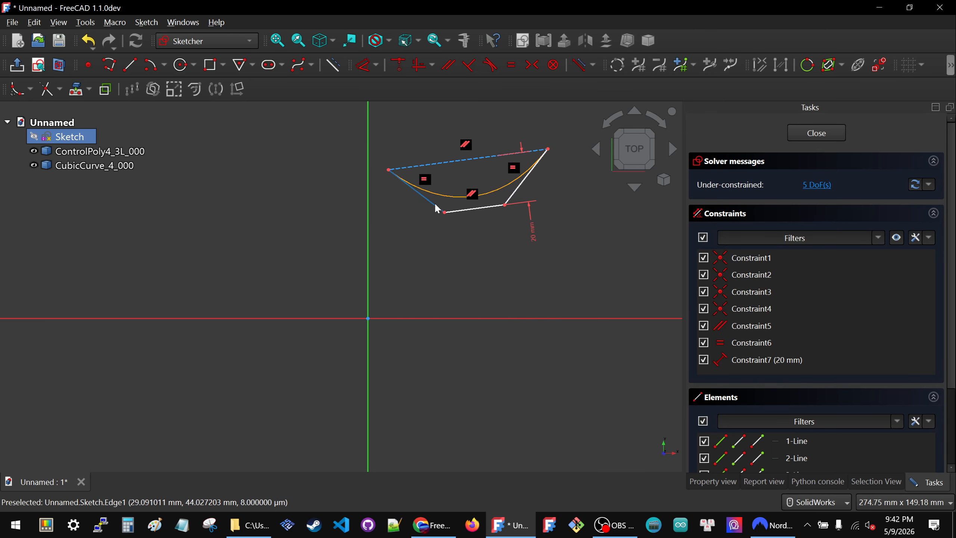
mouse_move(387, 174)
left_mouse_down()
mouse_move(286, 198)
mouse_move(309, 218)
mouse_move(291, 219)
left_mouse_up()
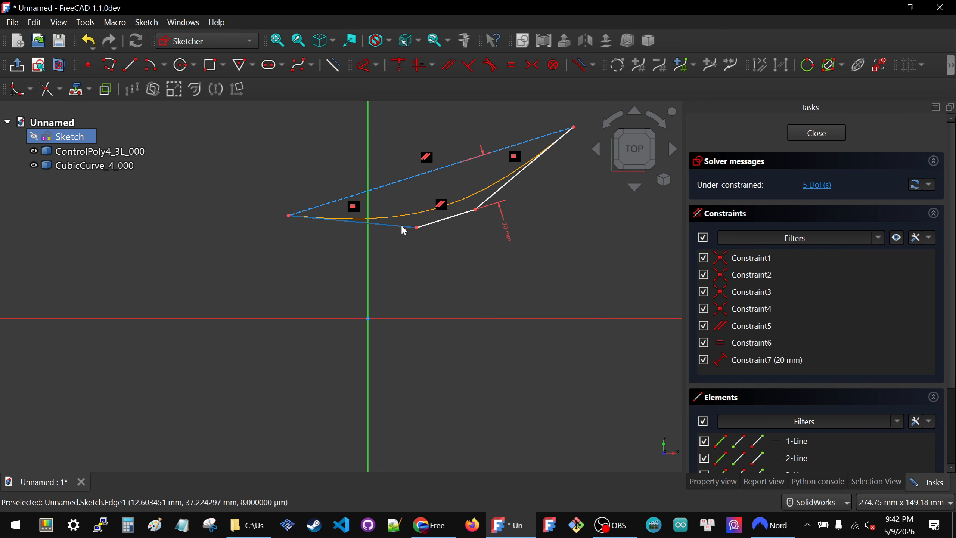
Step: Constrain the first and middle control segments to equal length
left_click(385, 225)
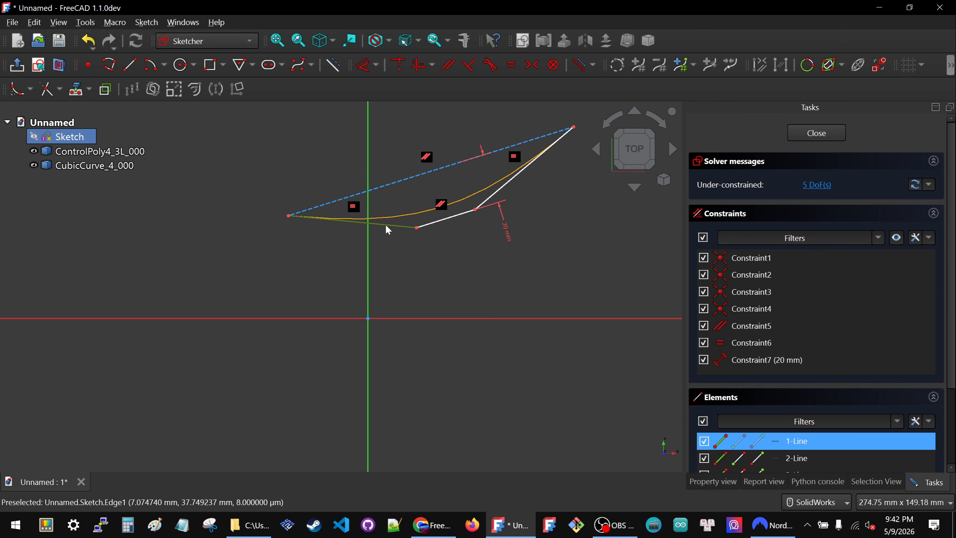
left_click(432, 229)
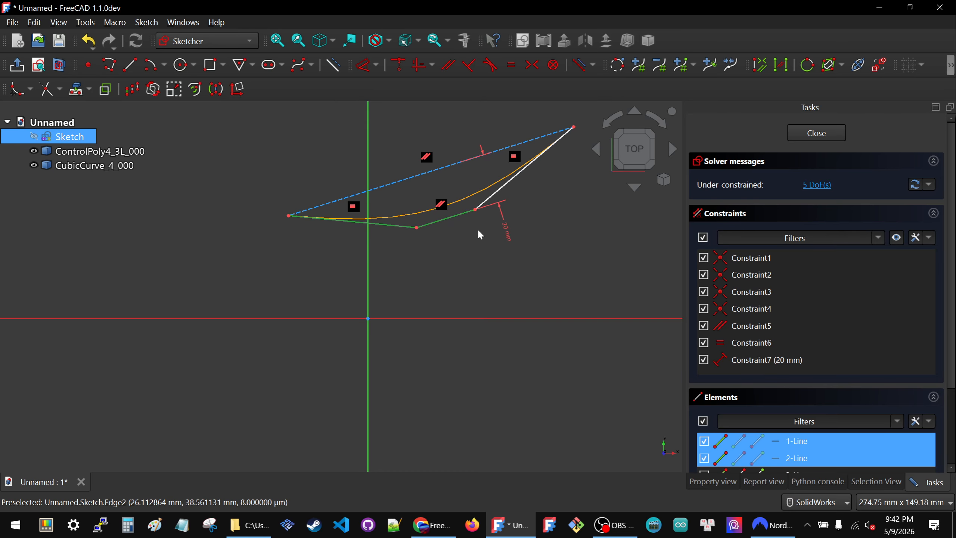
left_click(511, 64)
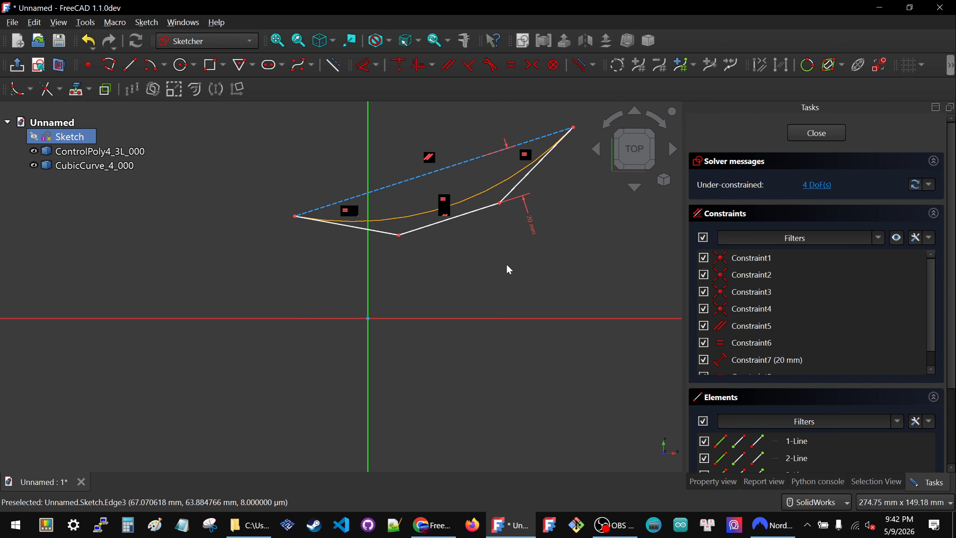
Step: Move the construction line and its two endpoints to test the polygon, leaving it tilted to the right of the Y axis
scroll(507, 264, "down", 2)
left_click_drag(552, 184, 467, 201)
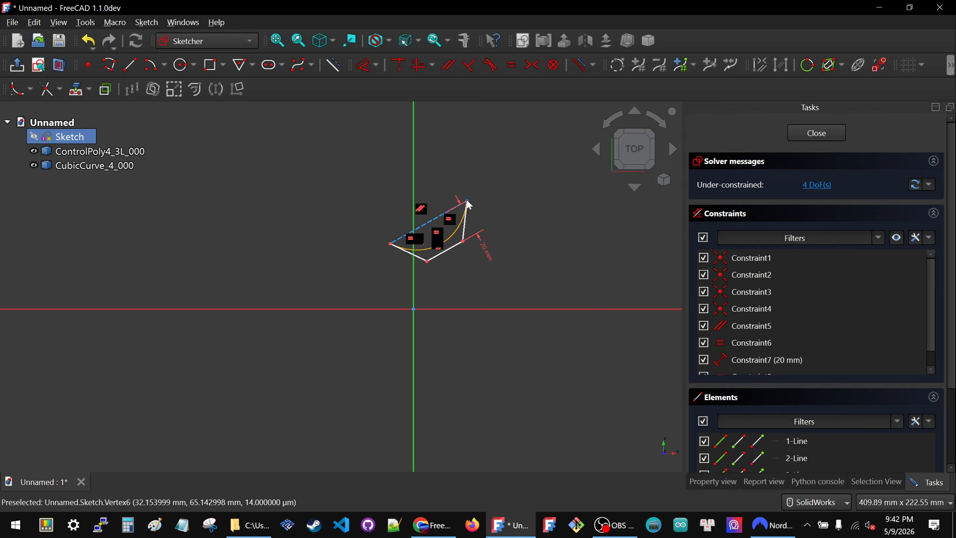
left_click_drag(469, 204, 562, 208)
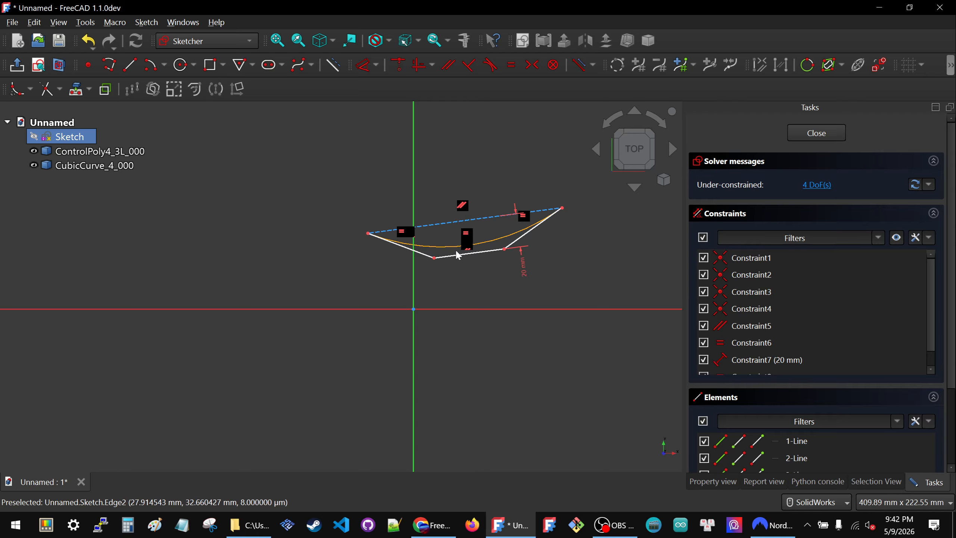
scroll(451, 247, "down", 1)
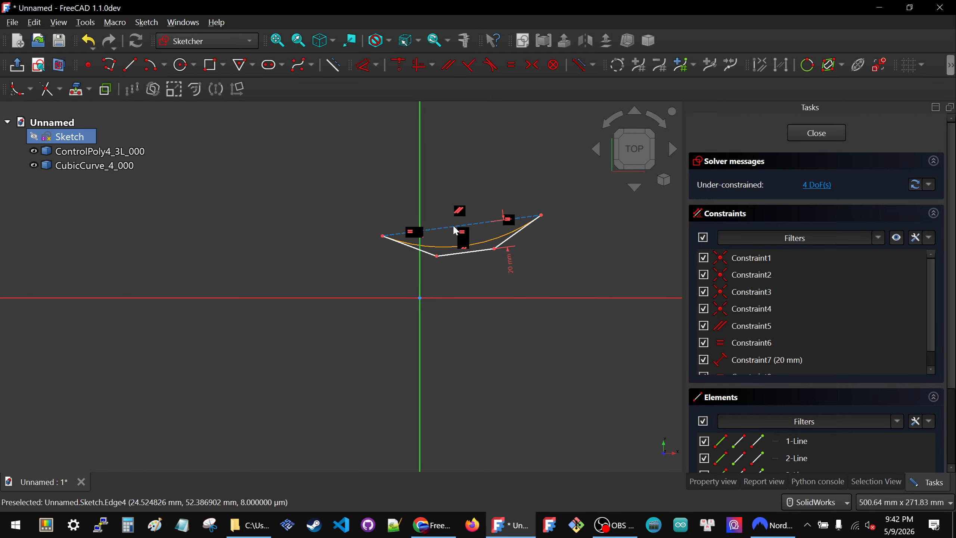
left_click_drag(455, 231, 526, 215)
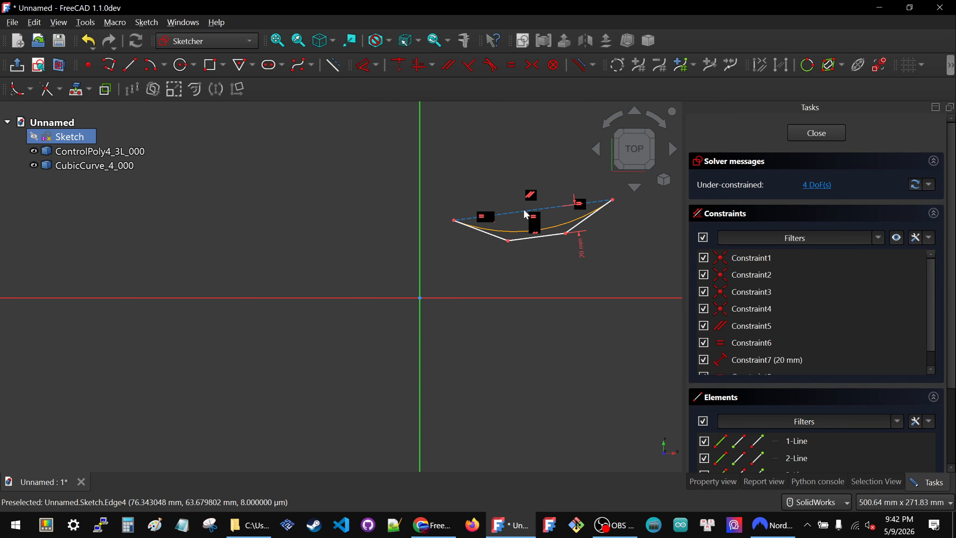
mouse_move(455, 223)
left_mouse_down()
mouse_move(451, 258)
mouse_move(432, 253)
left_mouse_up()
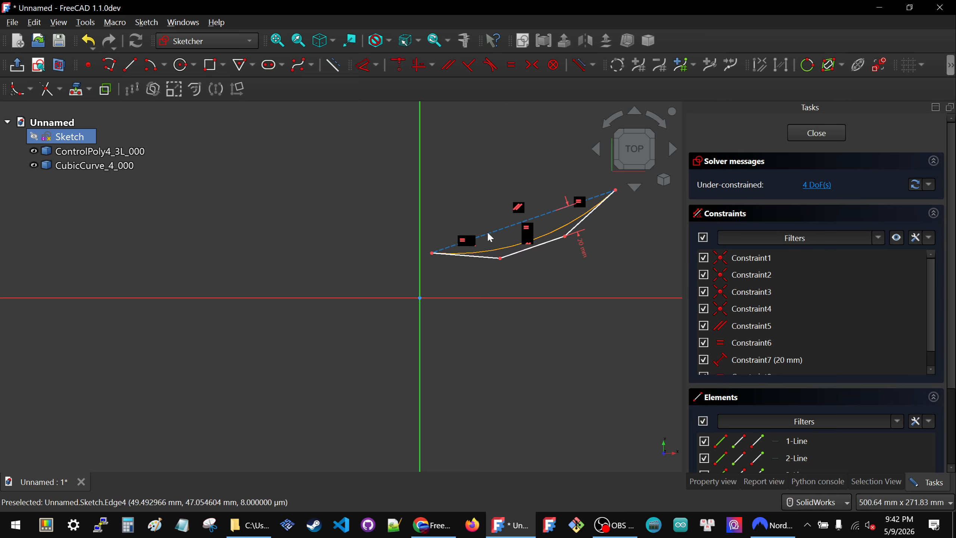
Step: Dimension the construction line's length and set it to 100 mm
left_click(495, 235)
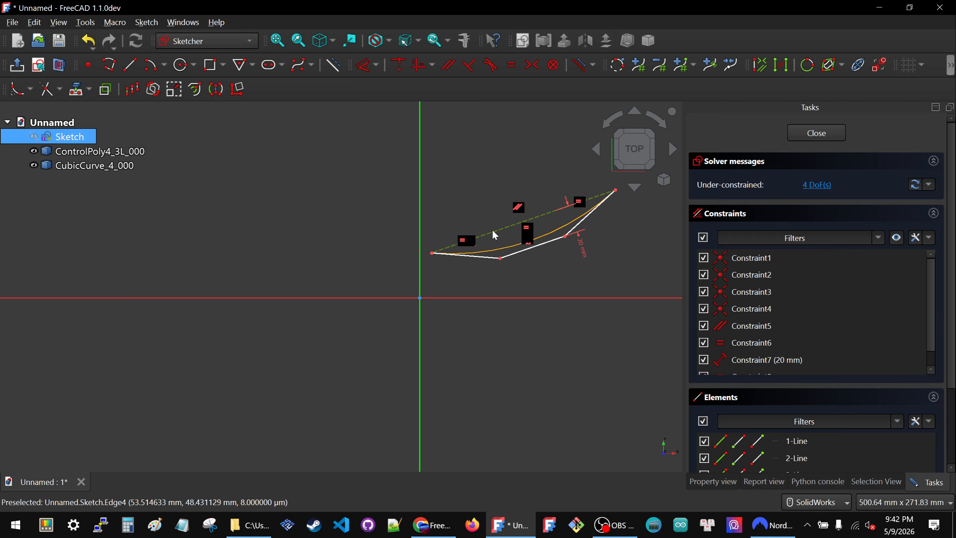
key("d")
left_click(495, 219)
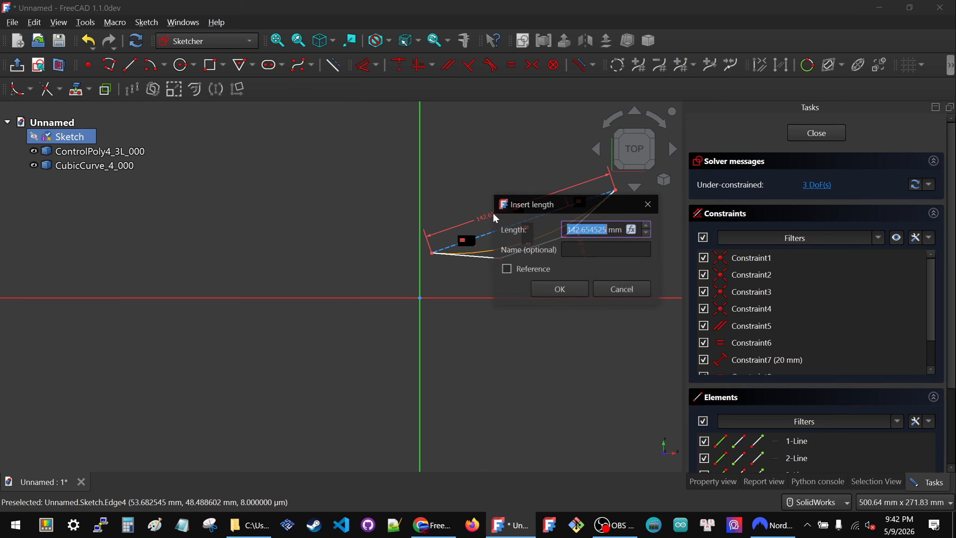
type("100")
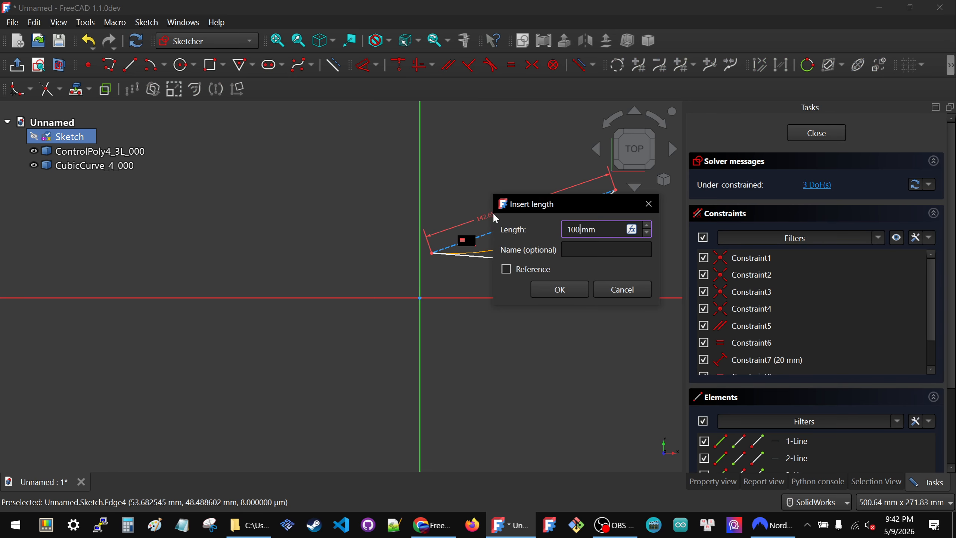
key("Return")
key("Escape")
Step: Move the construction line farther from the Y axis and lower its right endpoint to flatten the polygon's tilt
scroll(475, 242, "down", 4)
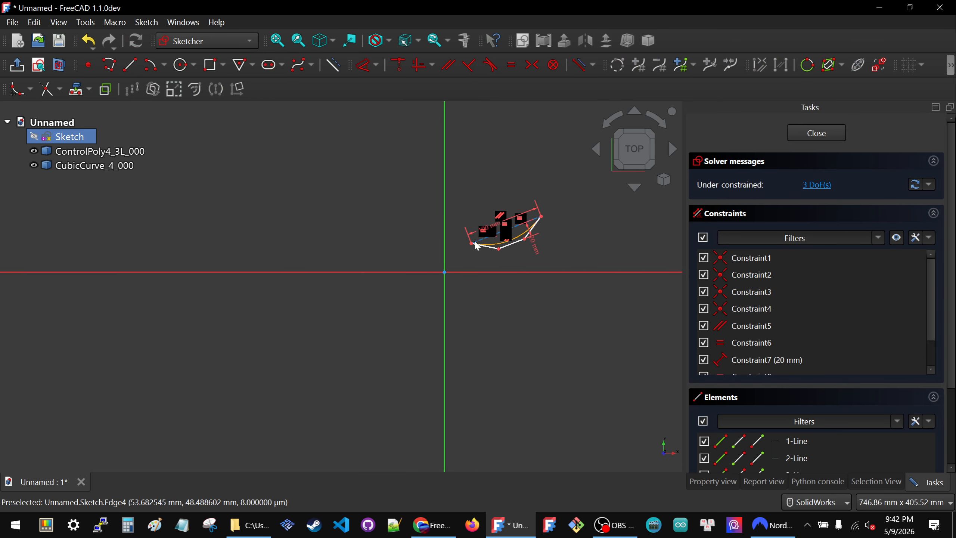
scroll(553, 220, "up", 5)
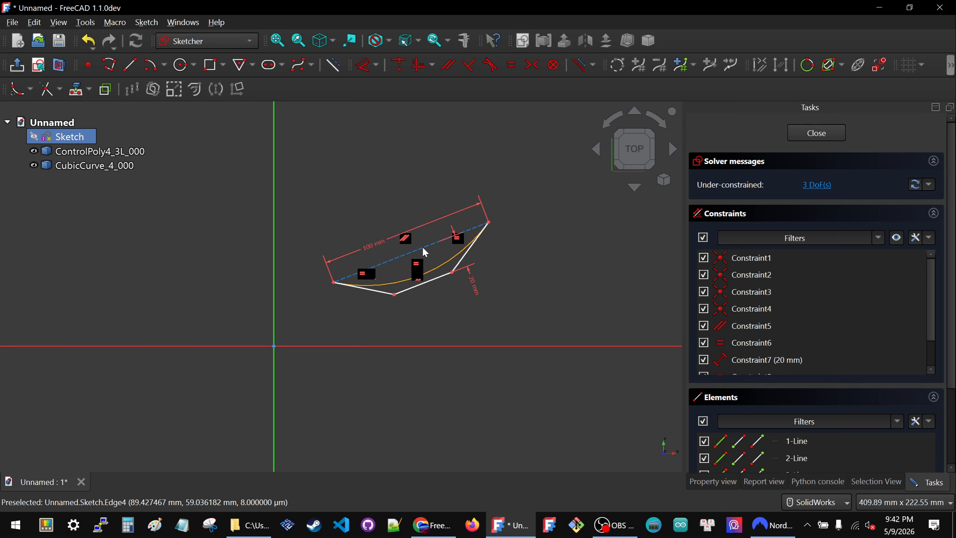
mouse_move(422, 246)
left_mouse_down()
mouse_move(542, 267)
mouse_move(478, 245)
left_mouse_up()
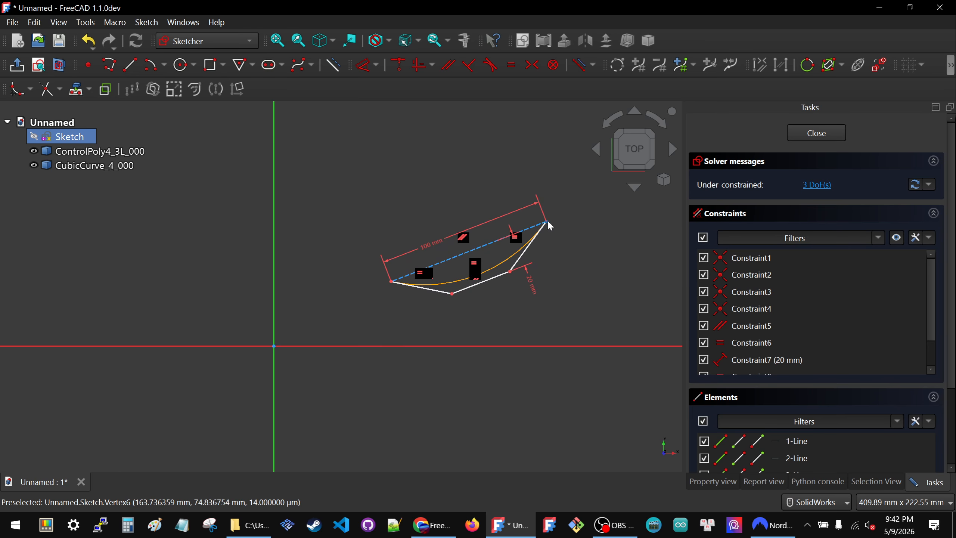
mouse_move(549, 224)
left_mouse_down()
mouse_move(508, 168)
mouse_move(377, 140)
mouse_move(317, 163)
mouse_move(459, 160)
mouse_move(616, 235)
mouse_move(561, 260)
left_mouse_up()
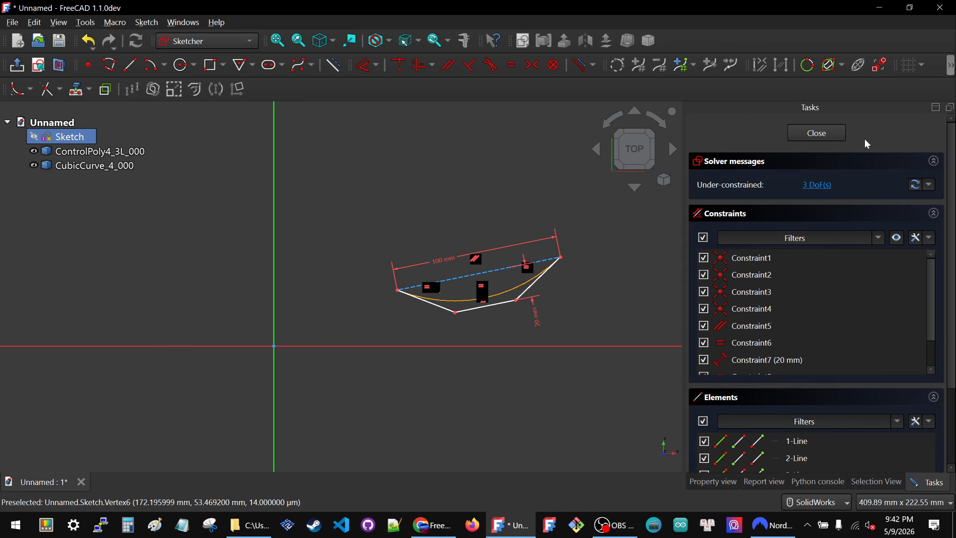
Step: Finish editing the sketch, fit the curve in the 3D view and clear the selection
left_click(816, 132)
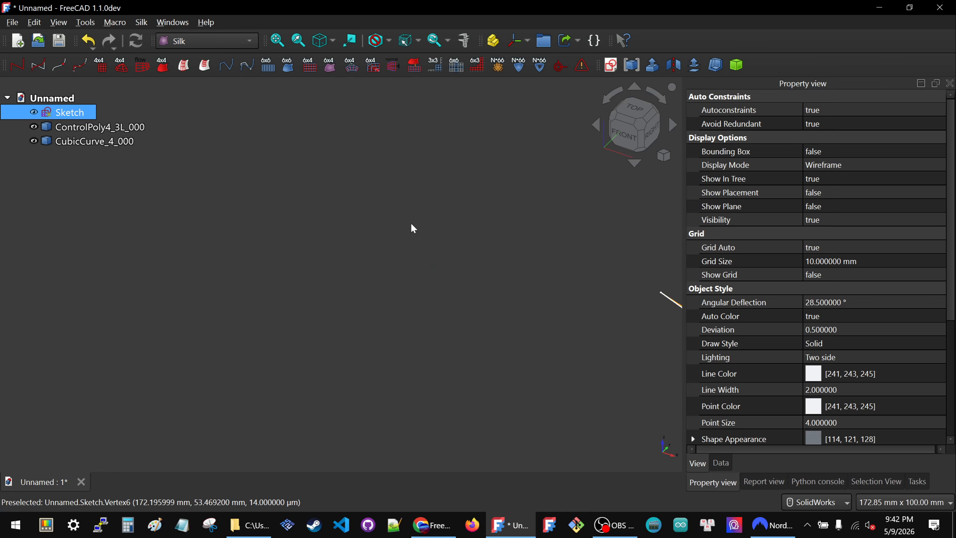
key("v")
key("f")
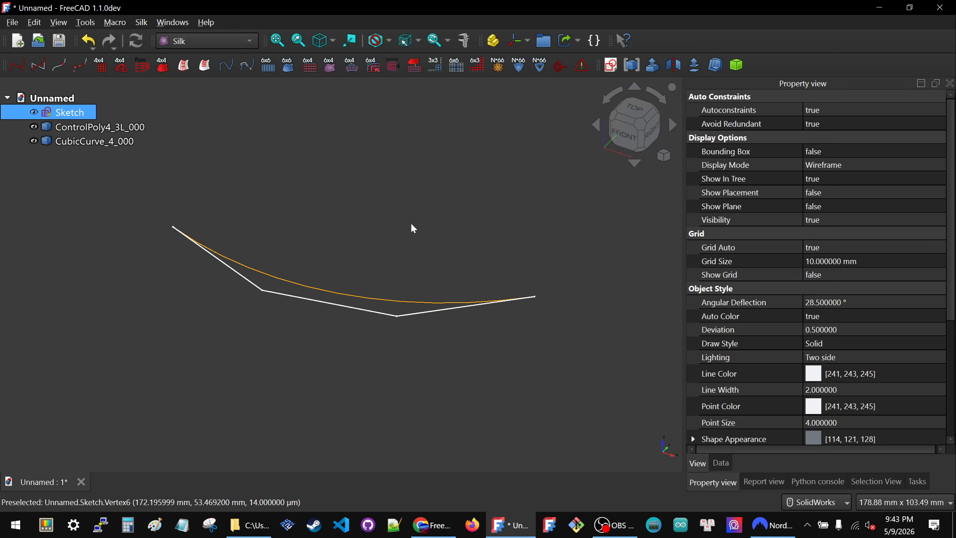
scroll(277, 227, "up", 1)
left_click(340, 166)
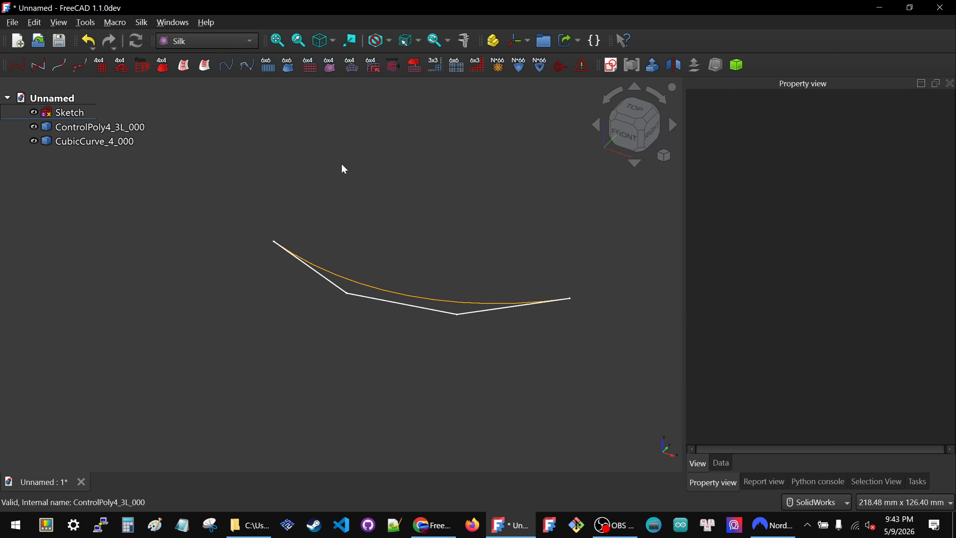
Step: Hide the sketch and ControlPoly4_3L_000 so only the cubic curve is displayed
key("space")
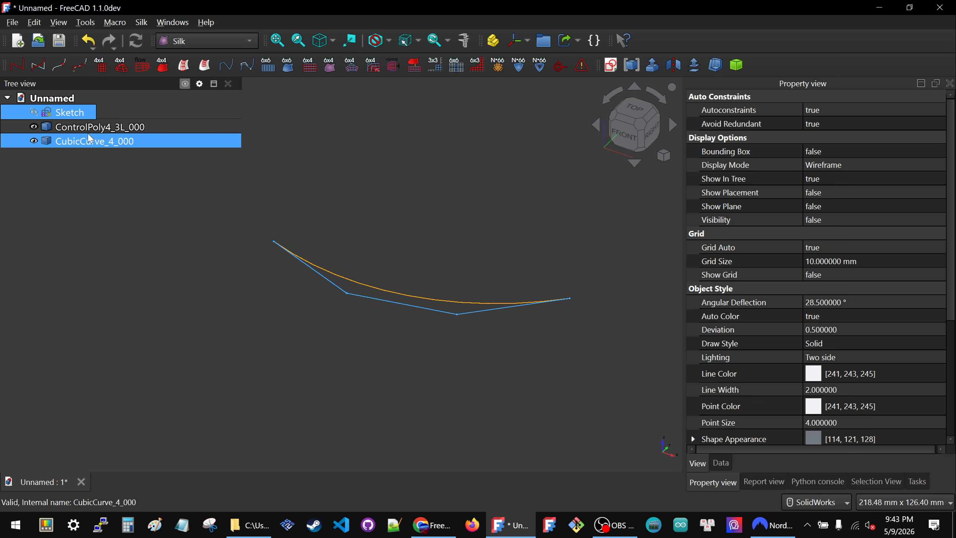
left_click(93, 130)
key("space")
left_click(493, 215)
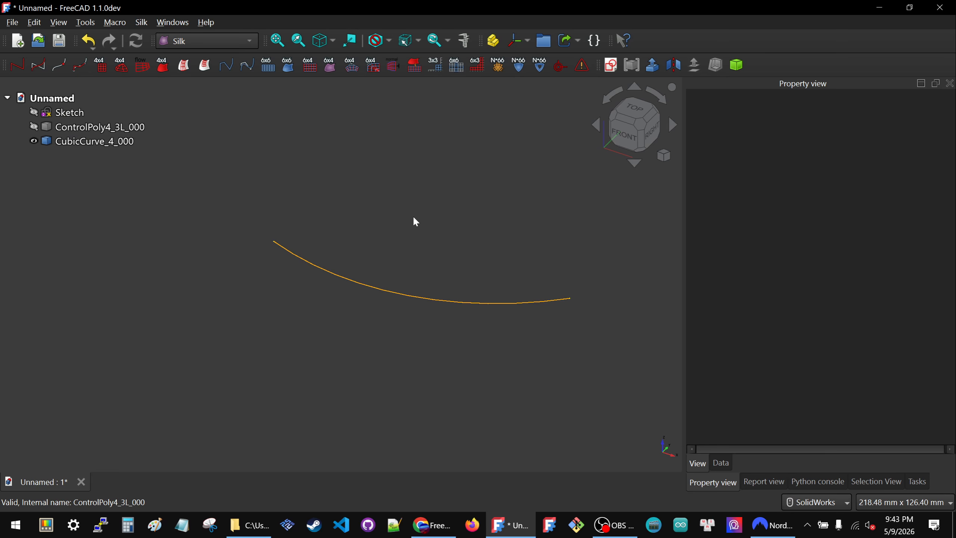
Step: Create one point on the cubic curve close to its left end and another close to its right end
left_click(280, 244)
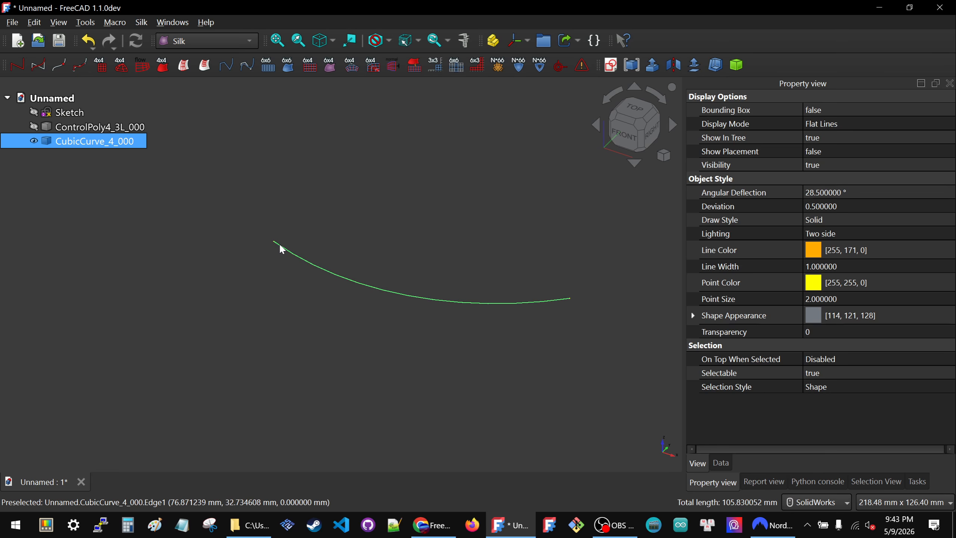
left_click(66, 66)
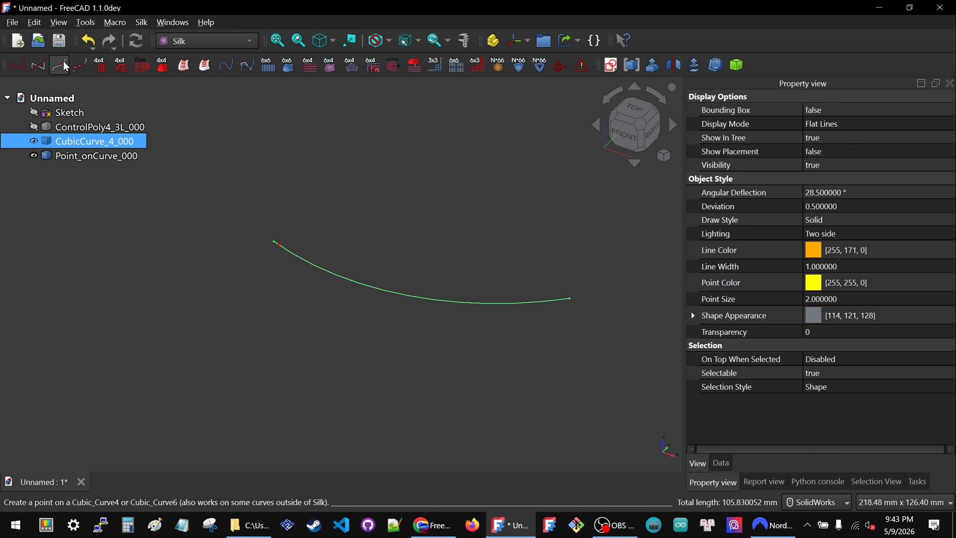
left_click(502, 222)
left_click(553, 303)
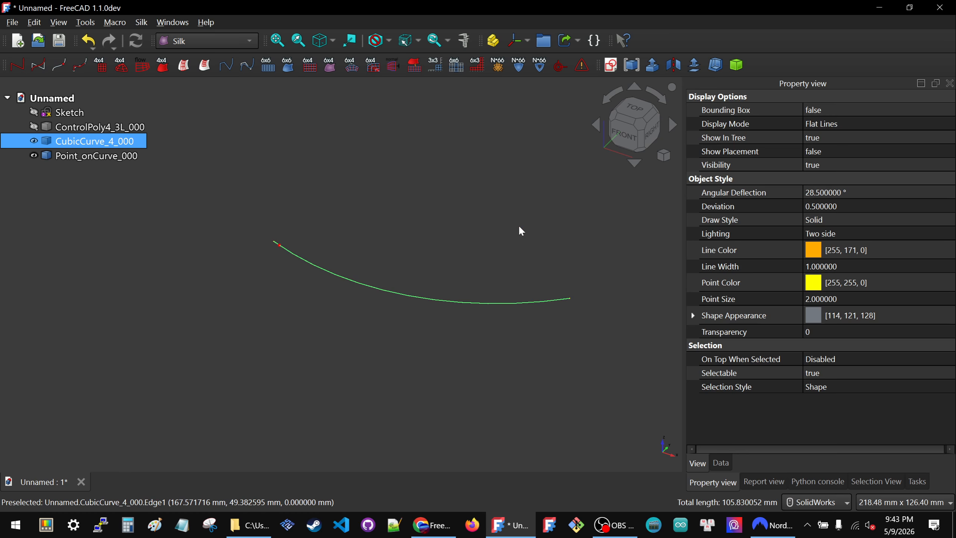
left_click(122, 66)
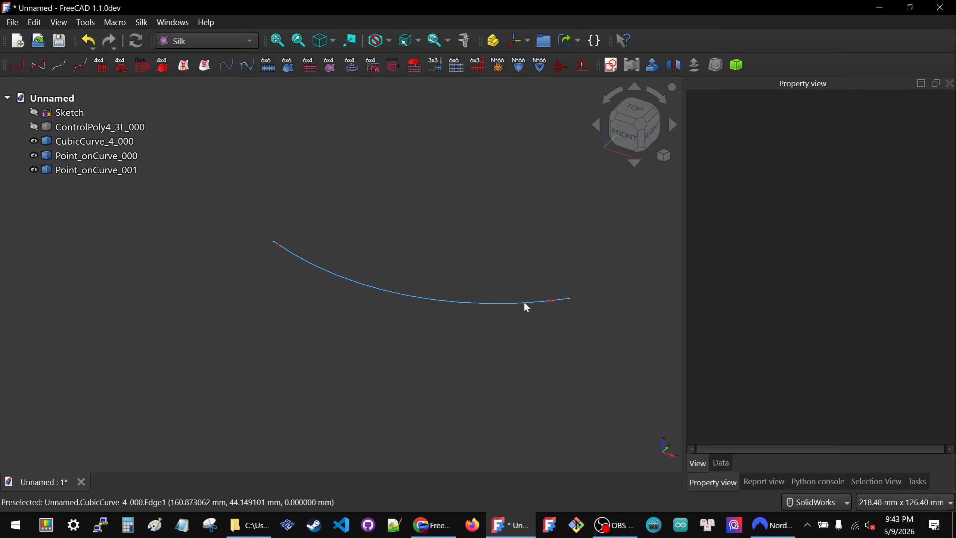
Step: Create two more points on the cubic curve, each a short distance inboard of an existing end point
left_click(314, 268)
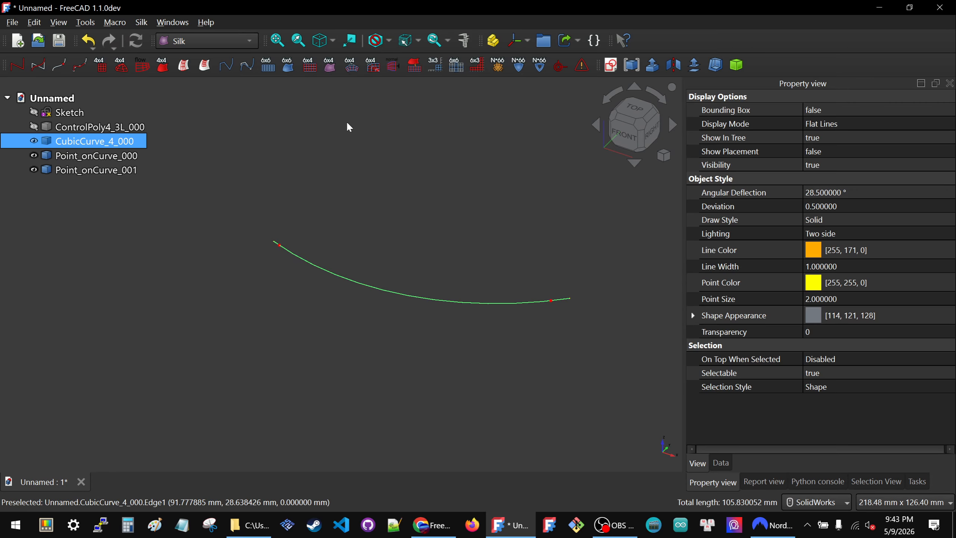
left_click(80, 65)
left_click(586, 332)
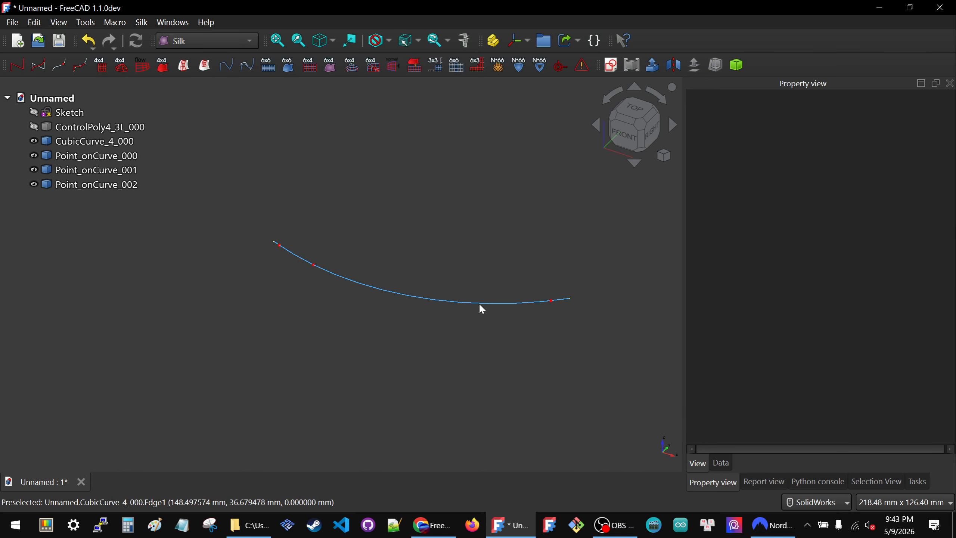
left_click(516, 303)
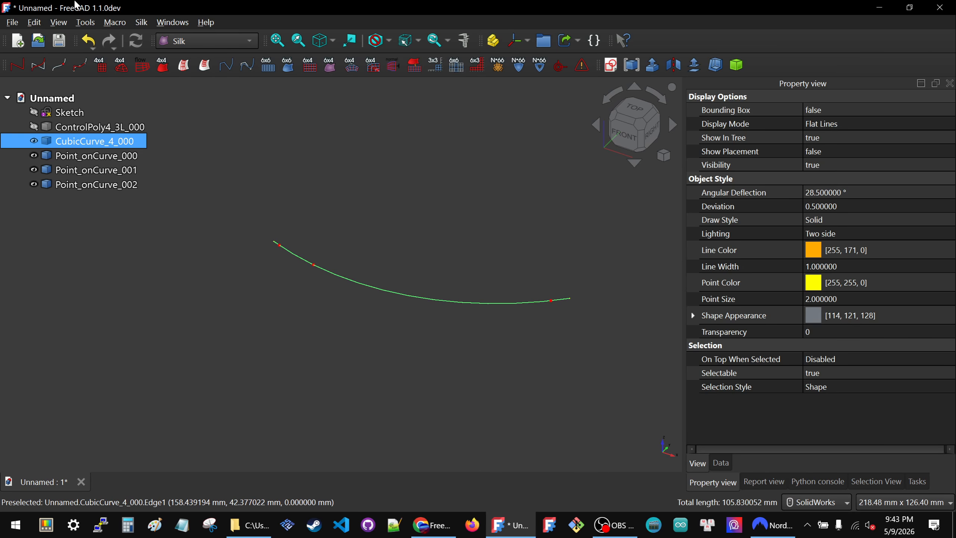
left_click(60, 65)
left_click(470, 201)
Step: Rename Point_onCurve_000 as Point_onCurve_Start_000
left_click(131, 157)
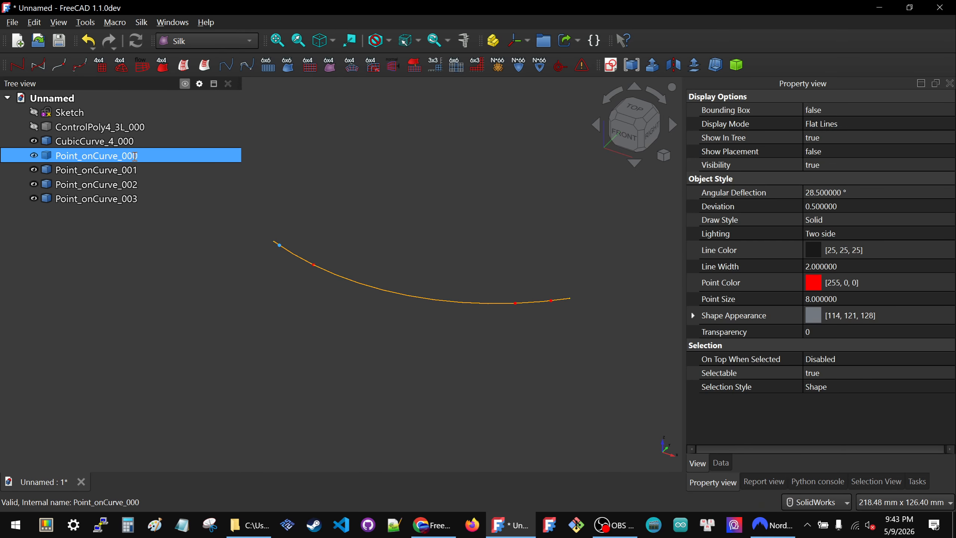
left_click(134, 155)
left_click(125, 155)
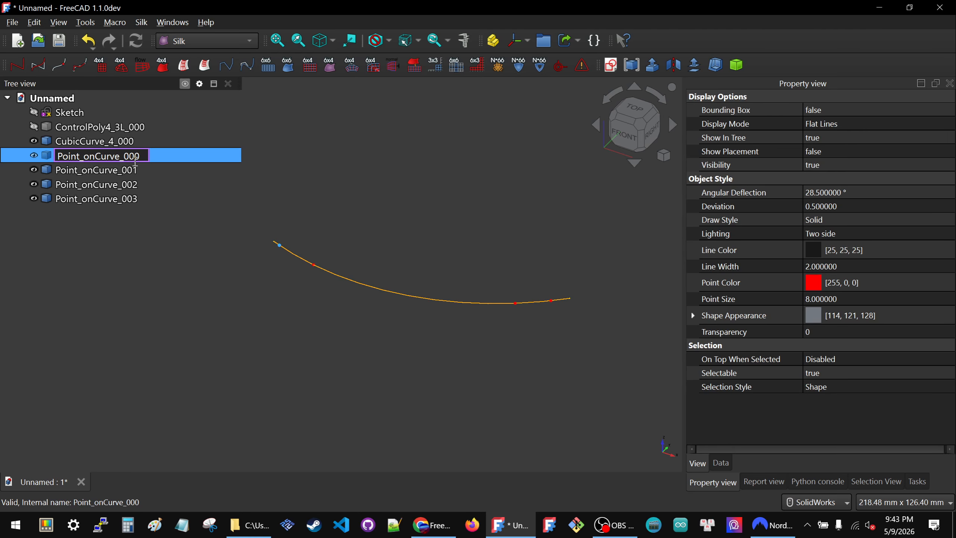
type("Start_")
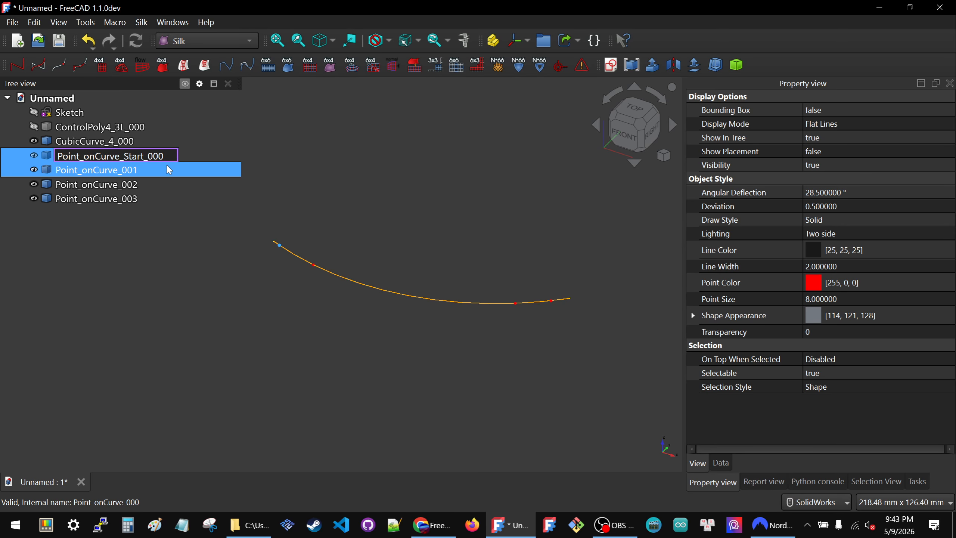
left_click(333, 167)
Step: Rename Point_onCurve_001 as Point_onCurve_End_000
left_click(122, 173)
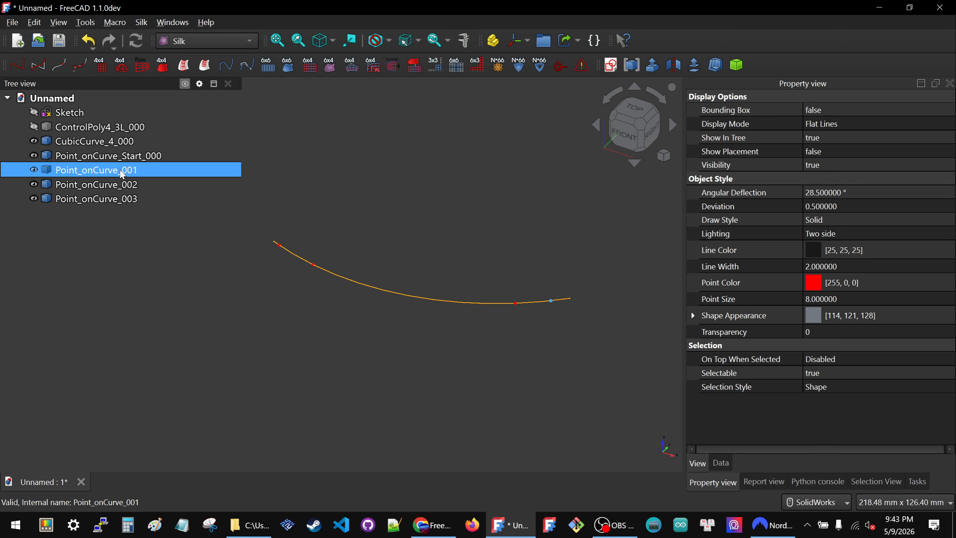
left_click(123, 171)
type("End")
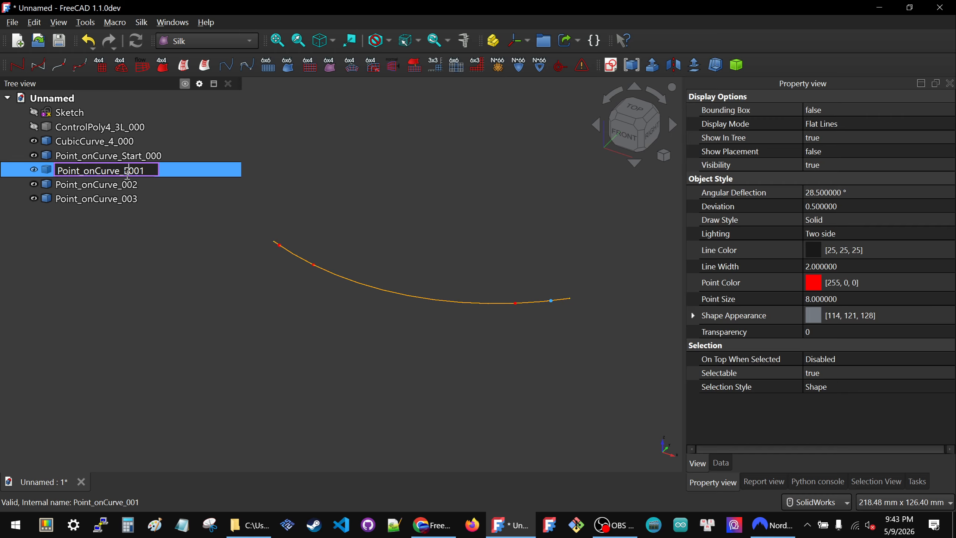
type("_000")
key("Return")
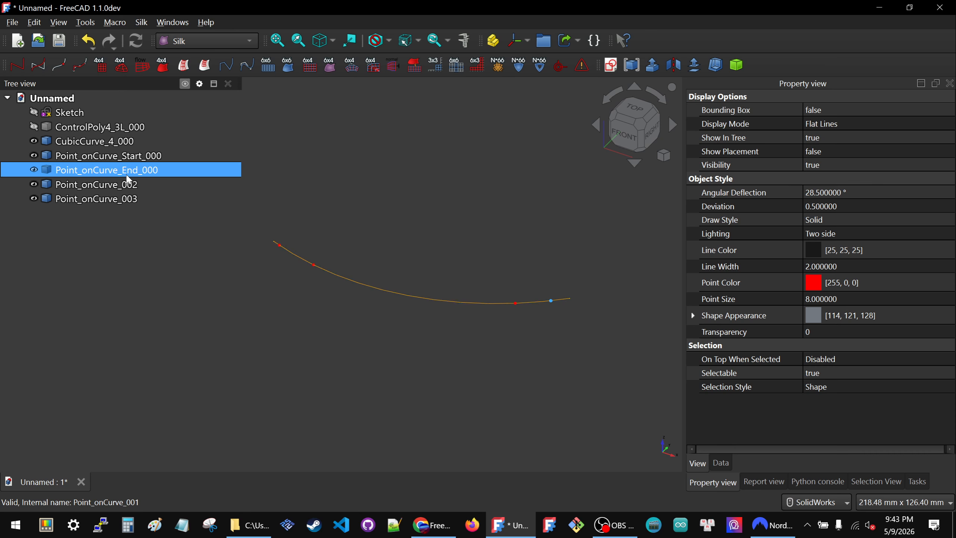
Step: Rename Point_onCurve_002 as Point_onCurve_Cut_start_000
left_click(120, 184)
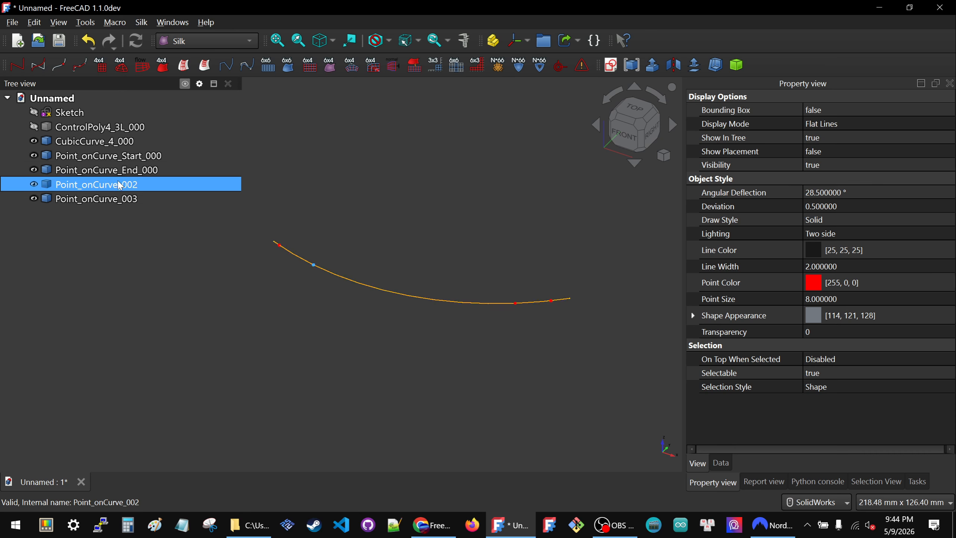
left_click(120, 185)
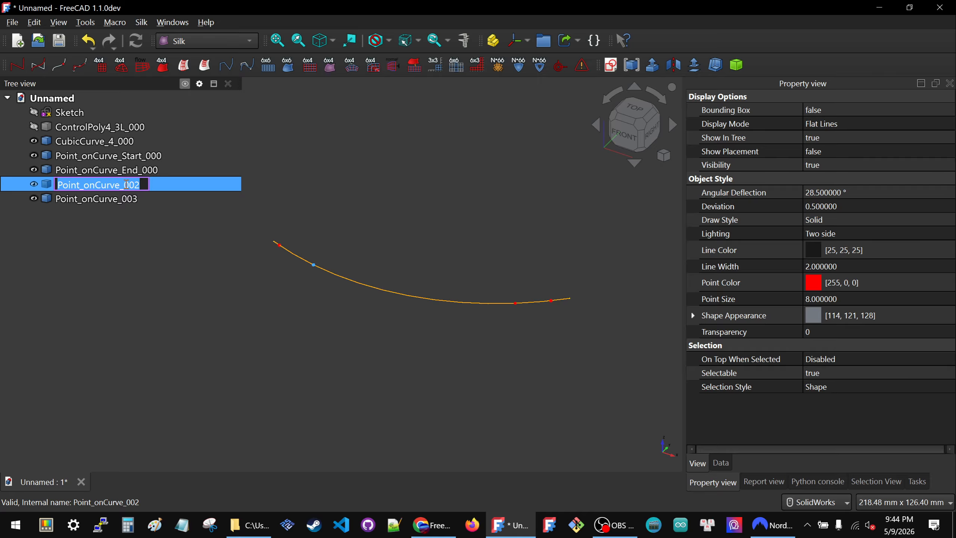
left_click(126, 184)
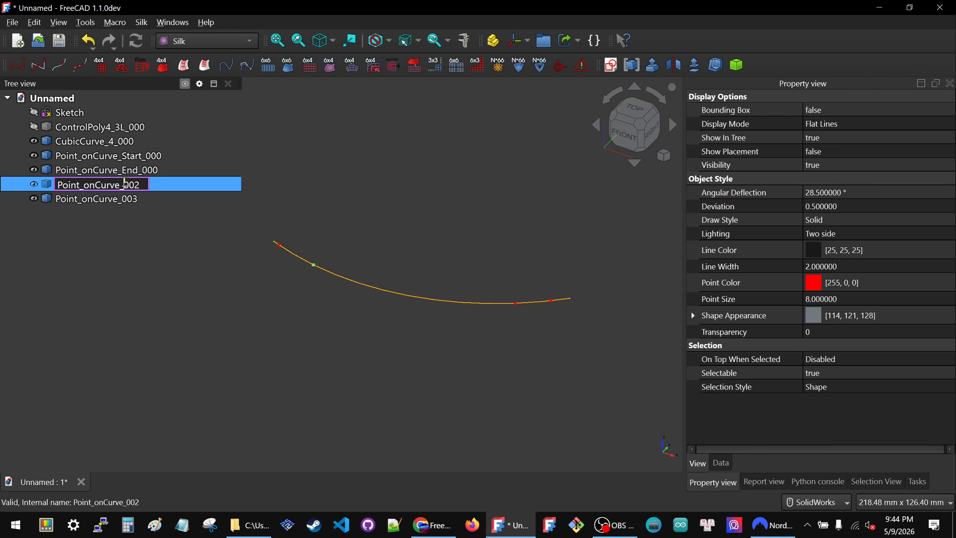
type("Cut_start")
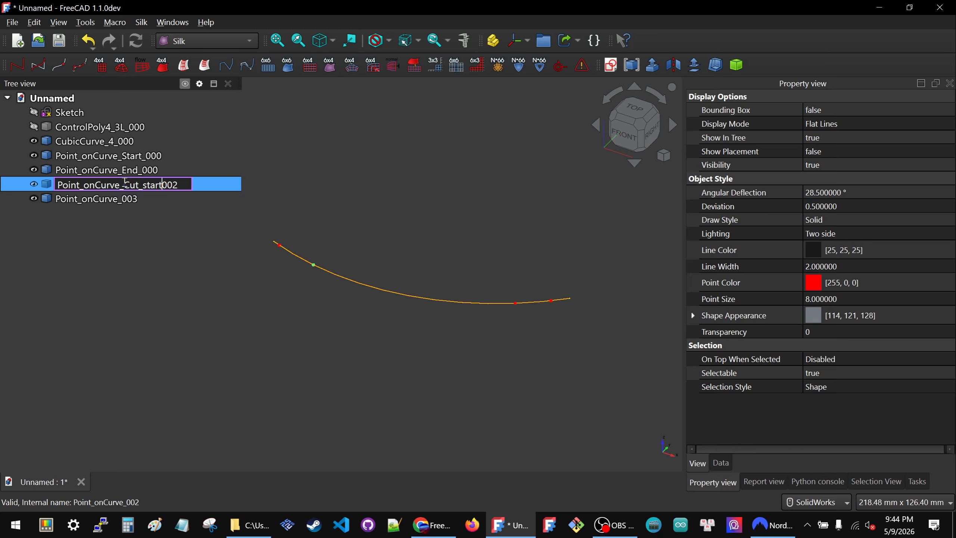
type("_000")
key("Return")
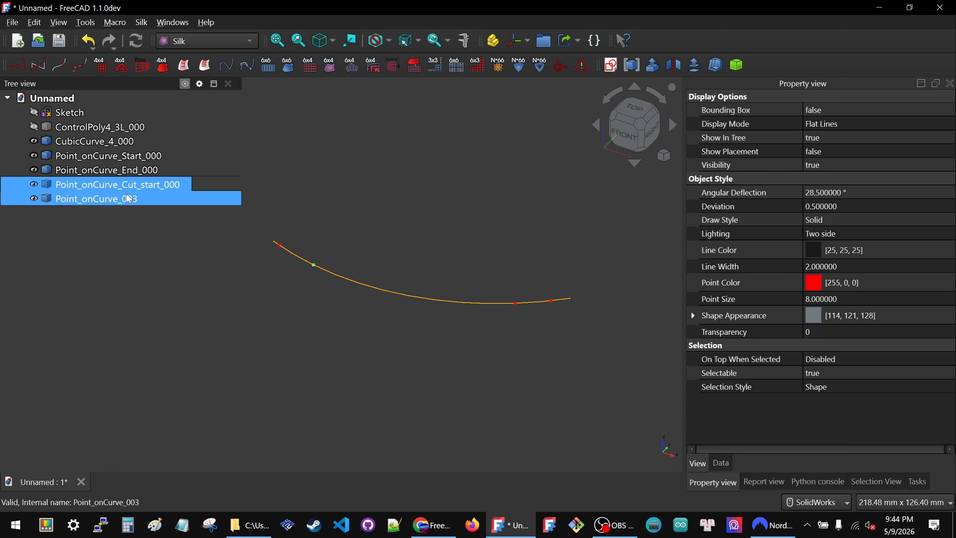
Step: Rename Point_onCurve_003 as Point_onCurve_Cut_end_000
left_click(128, 197)
key("F2")
left_click_drag(124, 196, 143, 197)
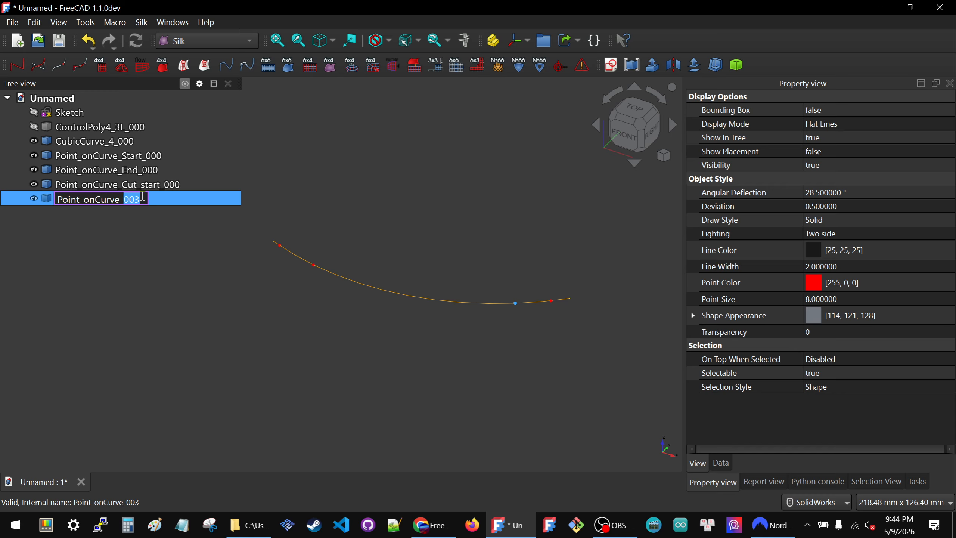
type("Cut_end_000")
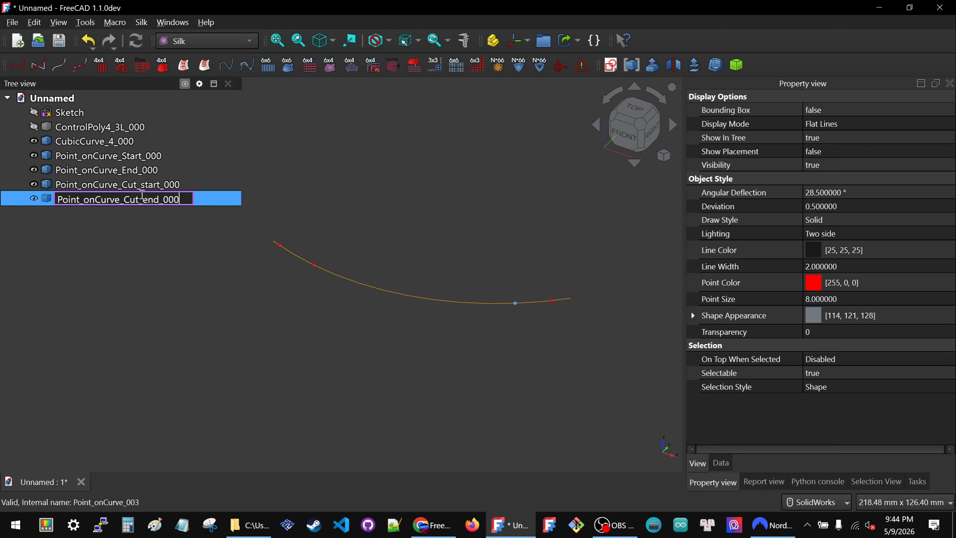
key("Return")
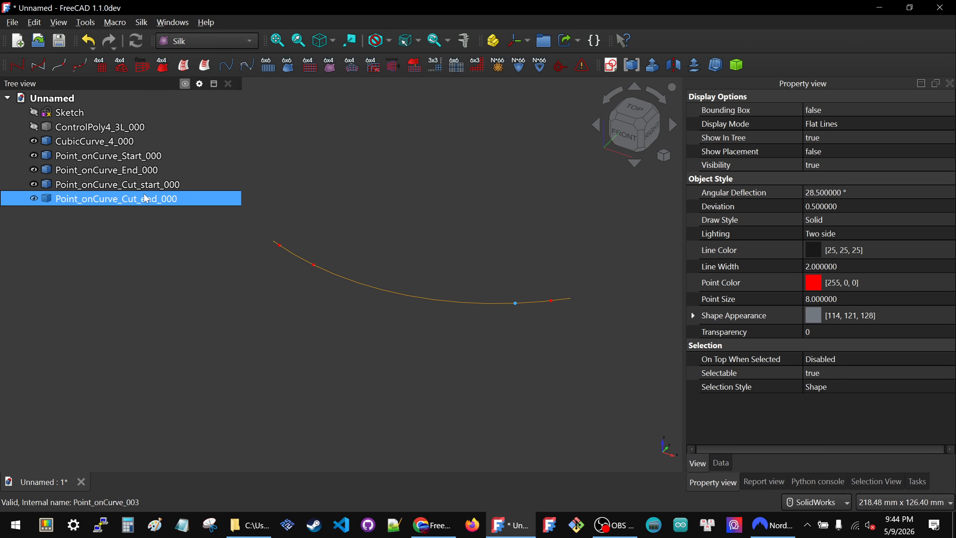
left_click(227, 290)
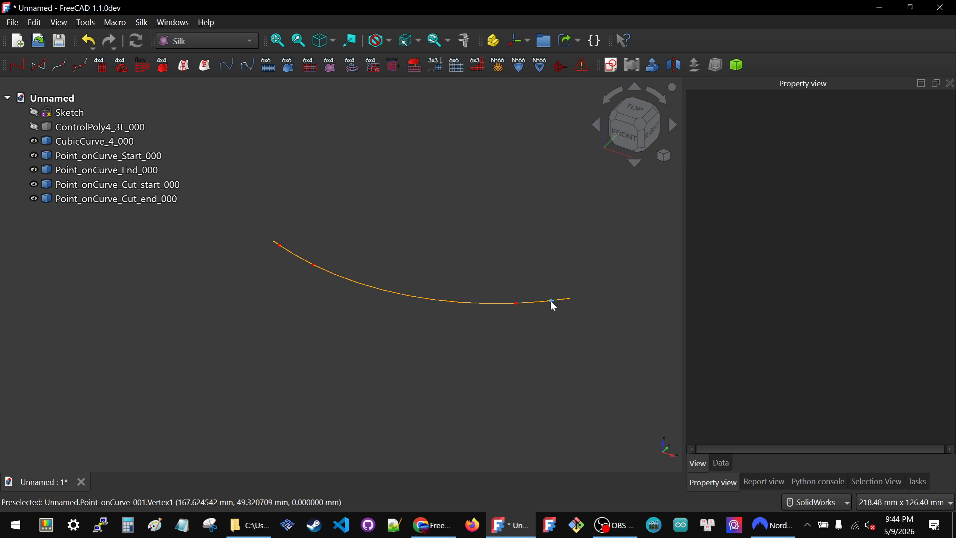
Step: Set the u parameter of Point_onCurve_Start_000 to 0 to place it at the curve's start
left_click(109, 155)
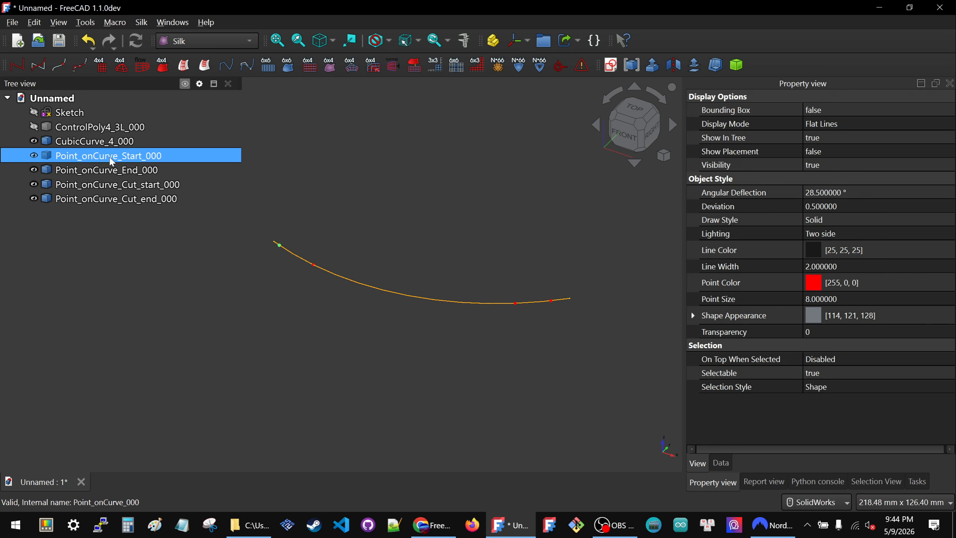
left_click(721, 463)
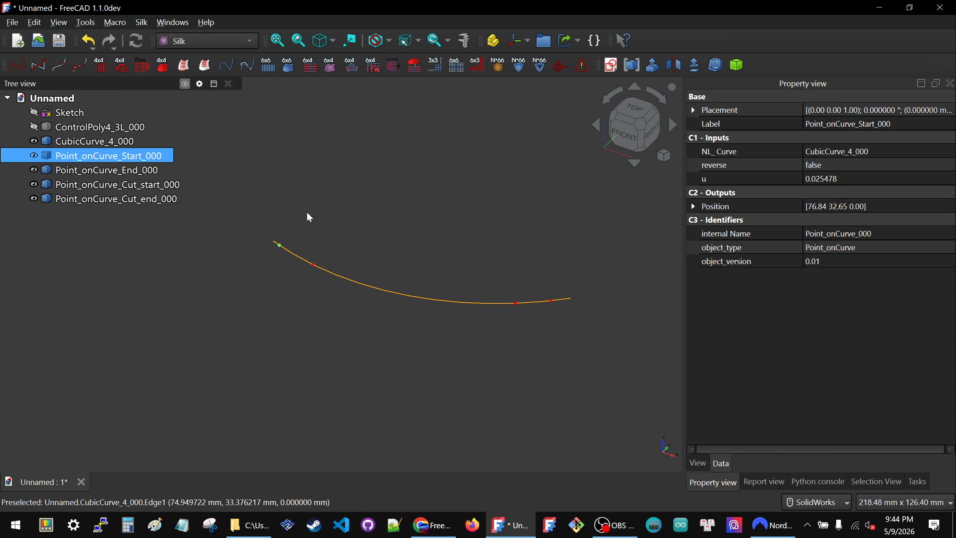
left_click(898, 174)
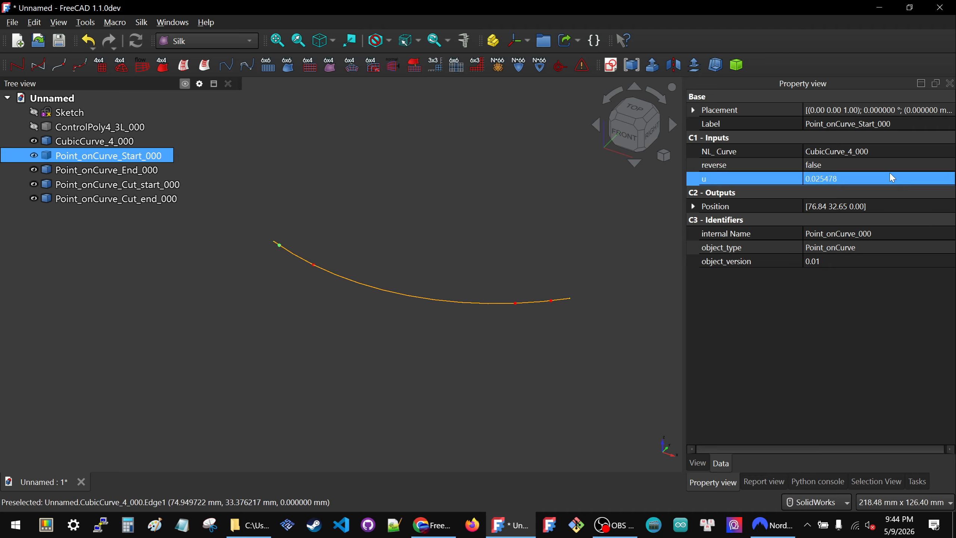
left_click(890, 172)
type("0")
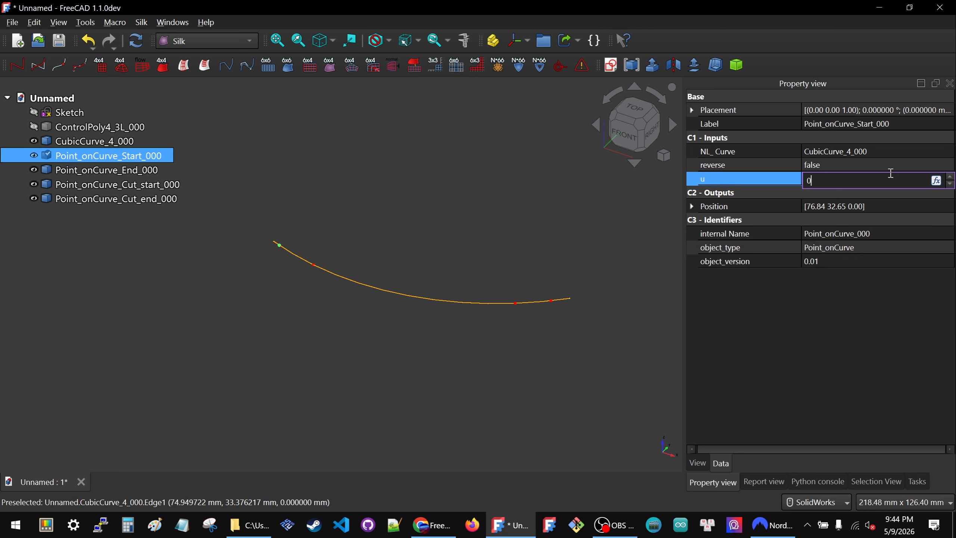
key("Return")
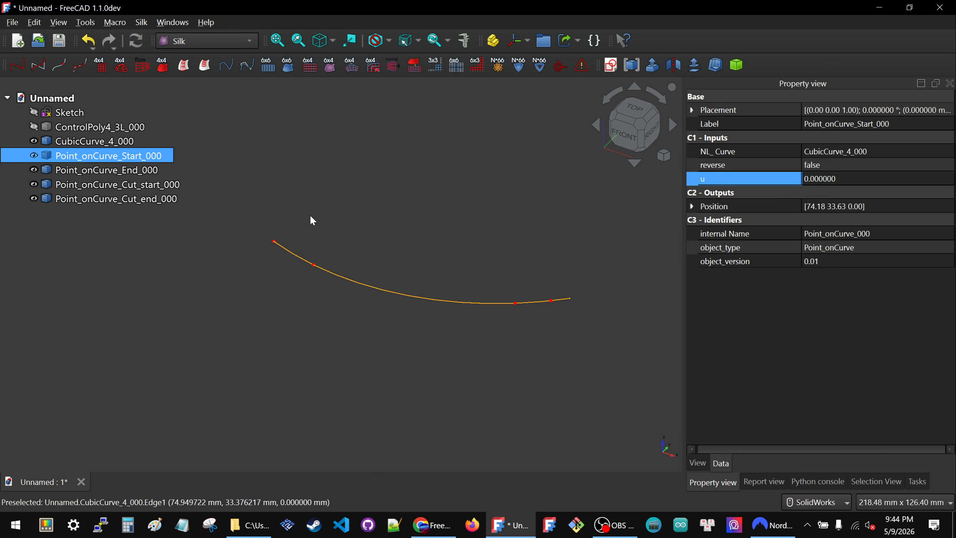
left_click(311, 220)
Step: Set the u parameter of Point_onCurve_End_000 to 1 to place it at the curve's end
left_click(106, 170)
left_click(803, 180)
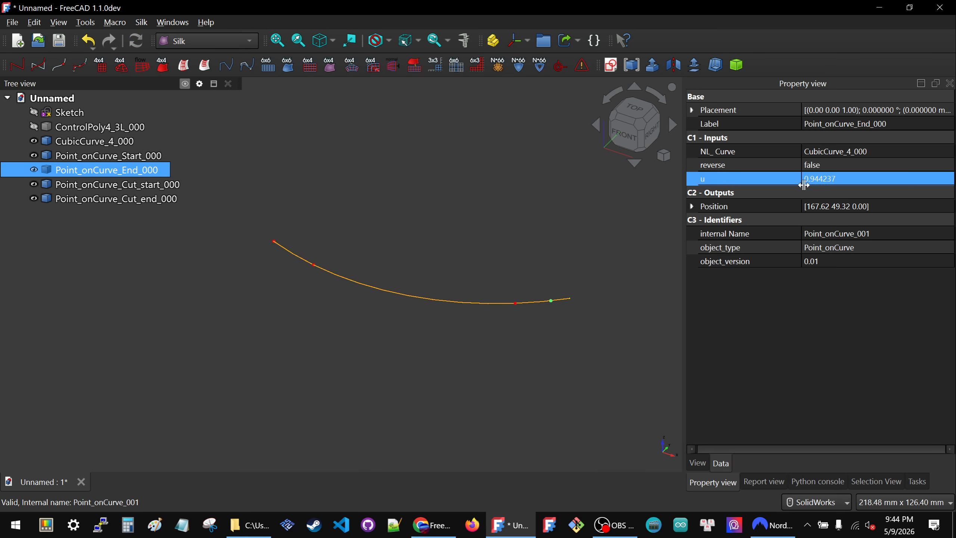
left_click(851, 180)
type("1")
key("Return")
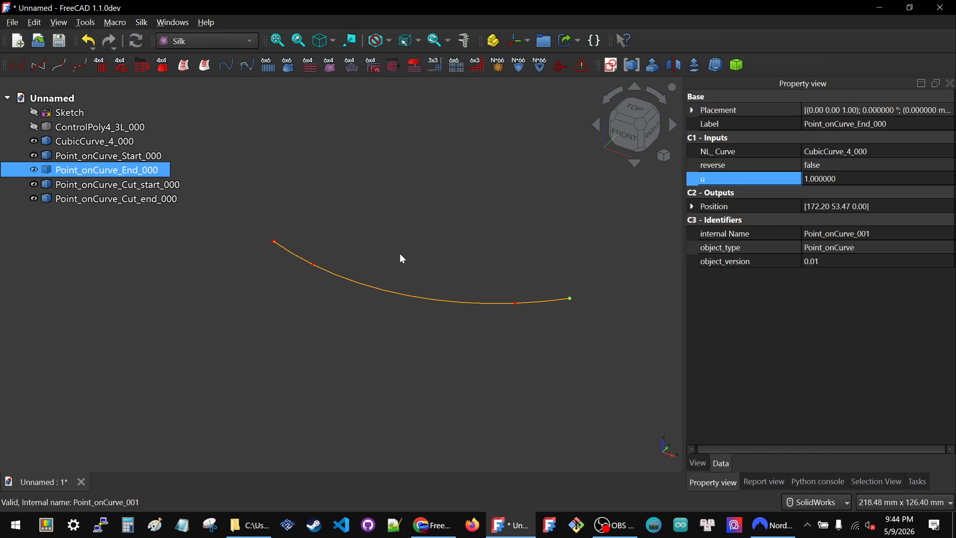
left_click(296, 230)
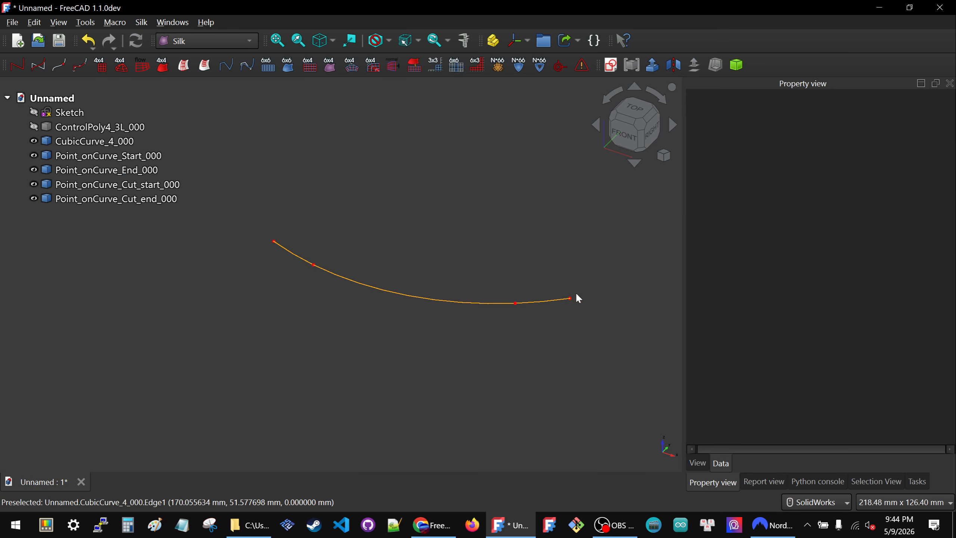
Step: Set the u parameter of Point_onCurve_Cut_start_000 to 0.25
left_click(105, 184)
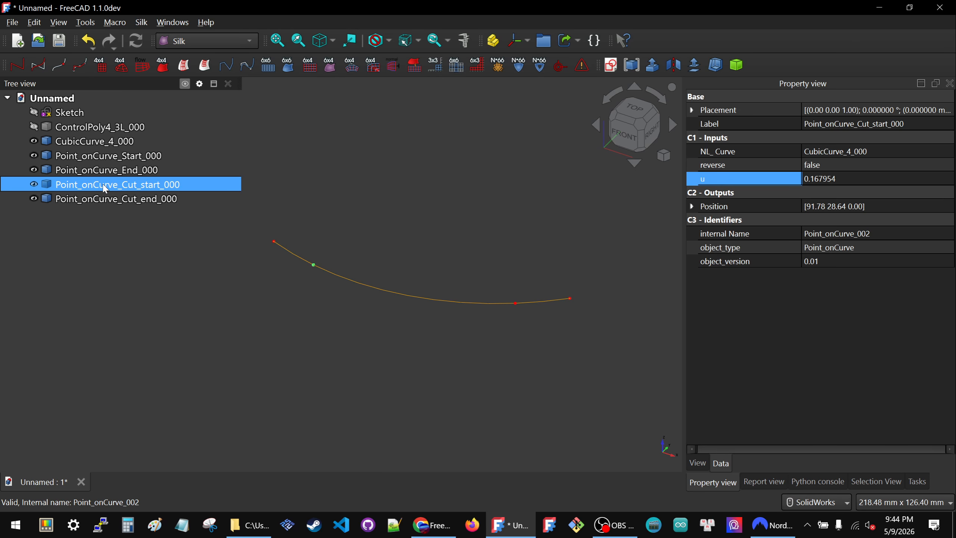
left_click(872, 181)
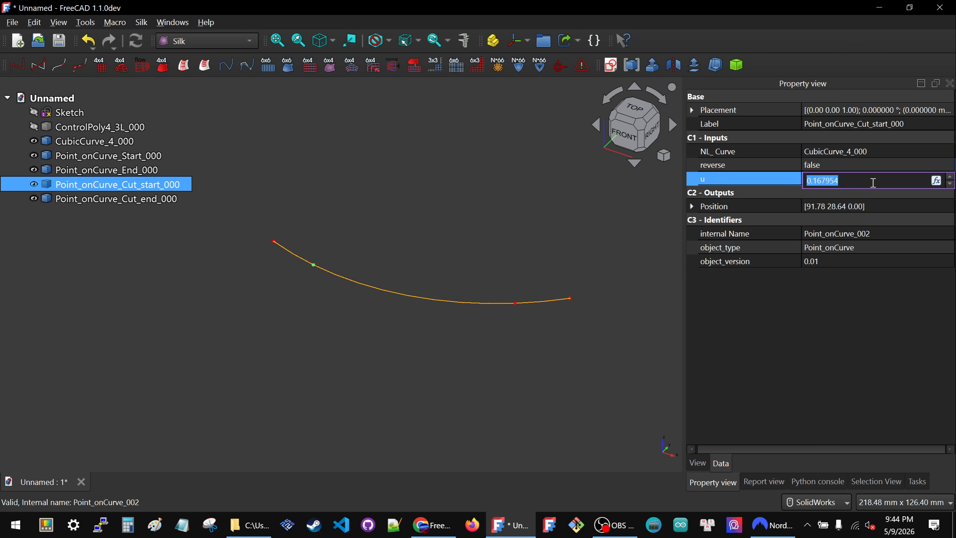
type("0.25")
key("Return")
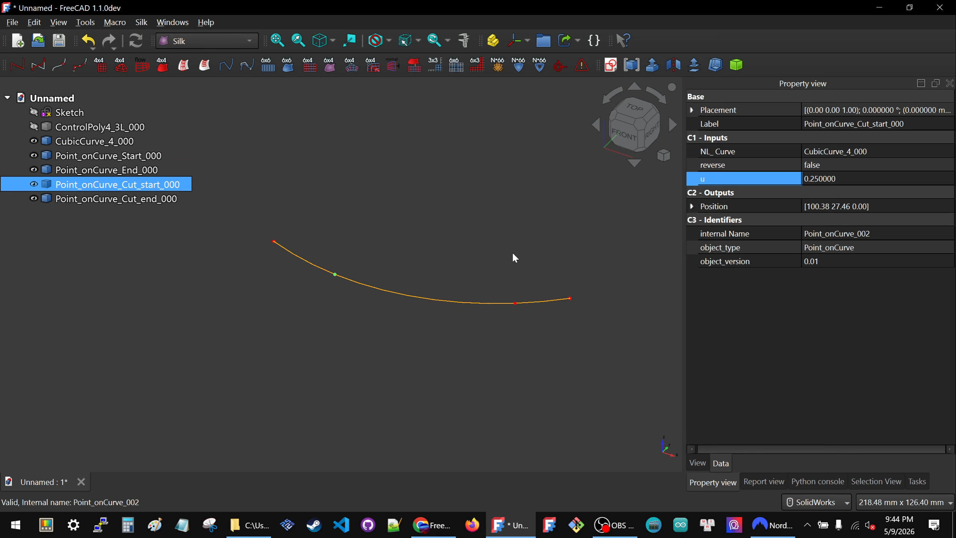
left_click(508, 252)
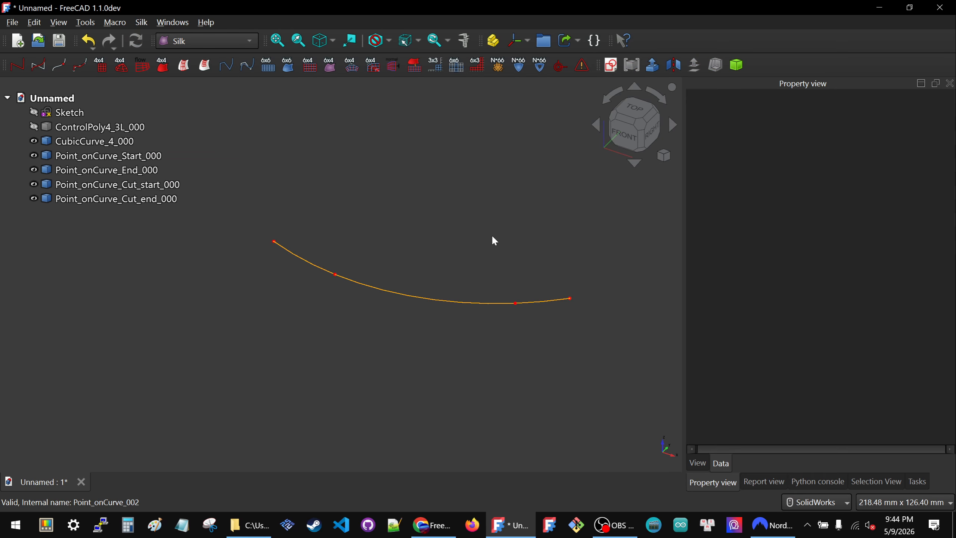
Step: Set the u parameter of Point_onCurve_Cut_end_000 to 0.75
left_click(138, 198)
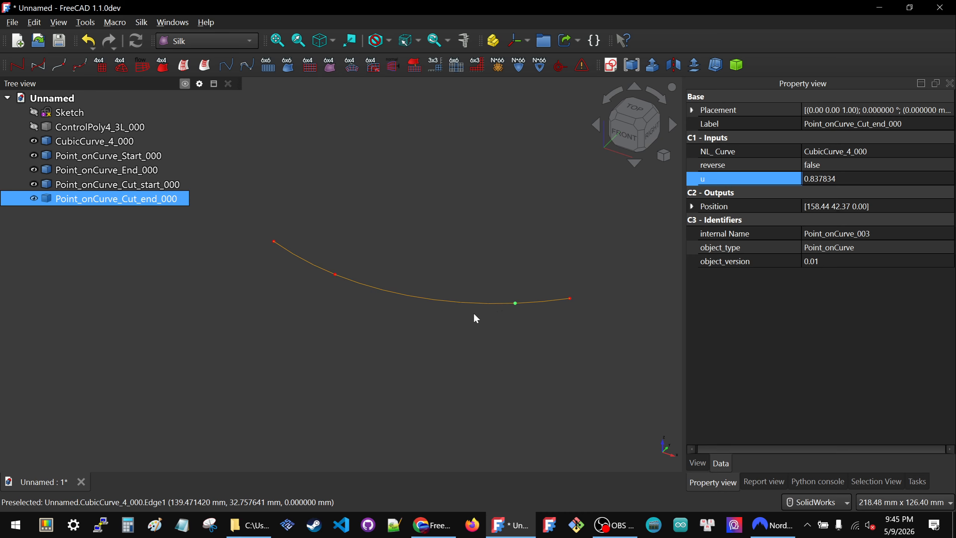
left_click(839, 181)
type("0.75")
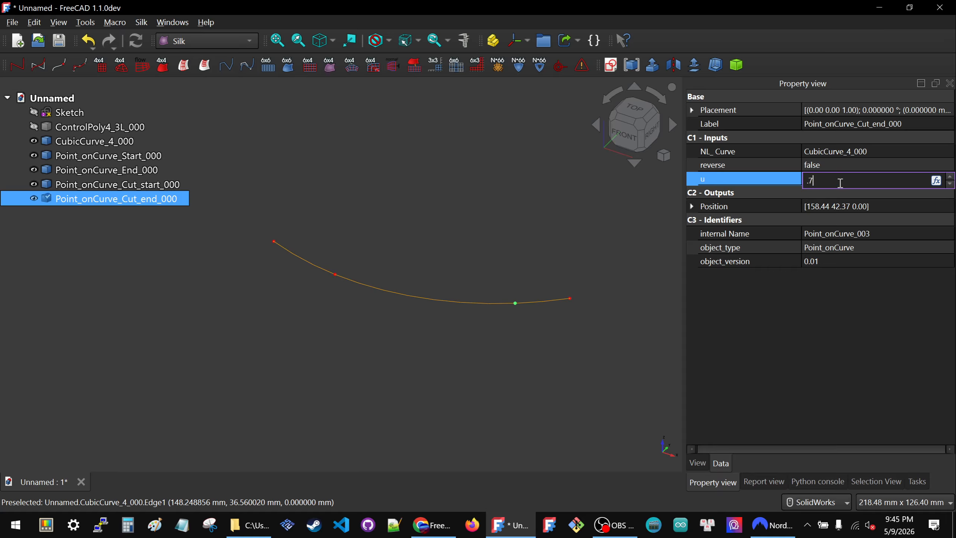
key("Return")
left_click(407, 230)
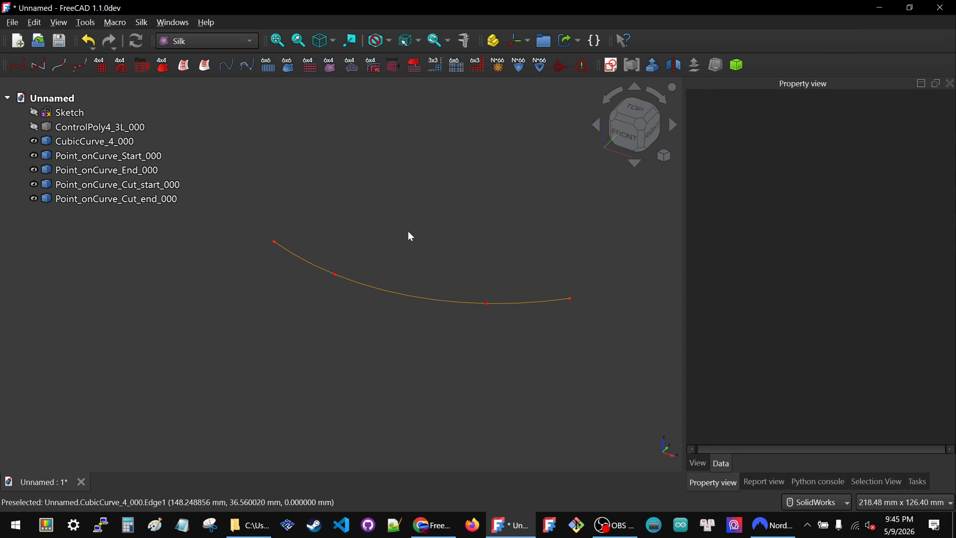
Step: Examine the positions and u parameters of the two cut points on the cubic curve
left_click(136, 185)
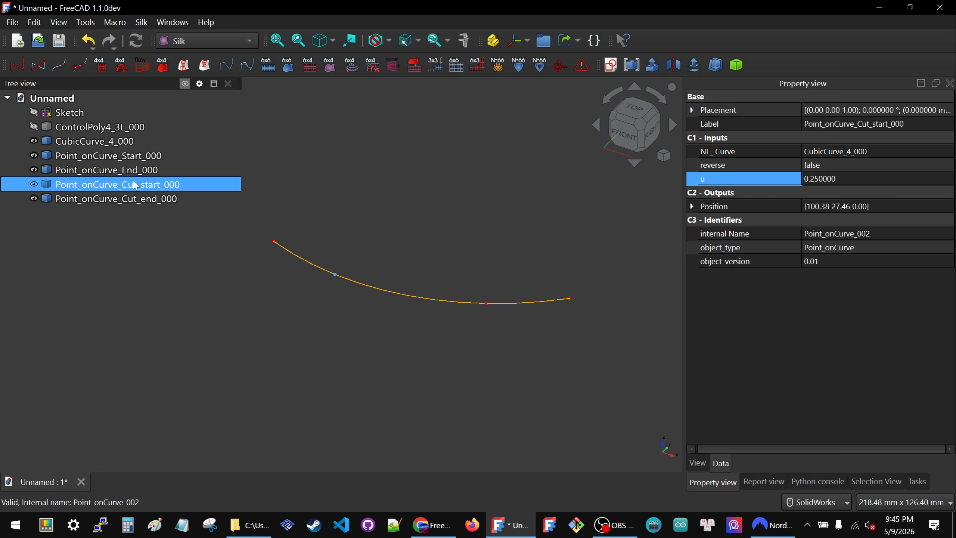
left_click(132, 197)
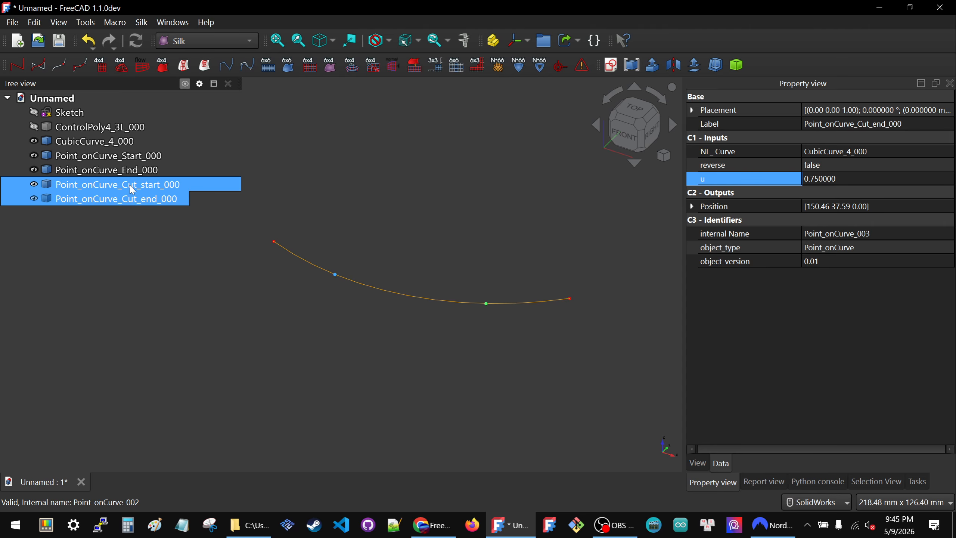
left_click(130, 186)
left_click(132, 198)
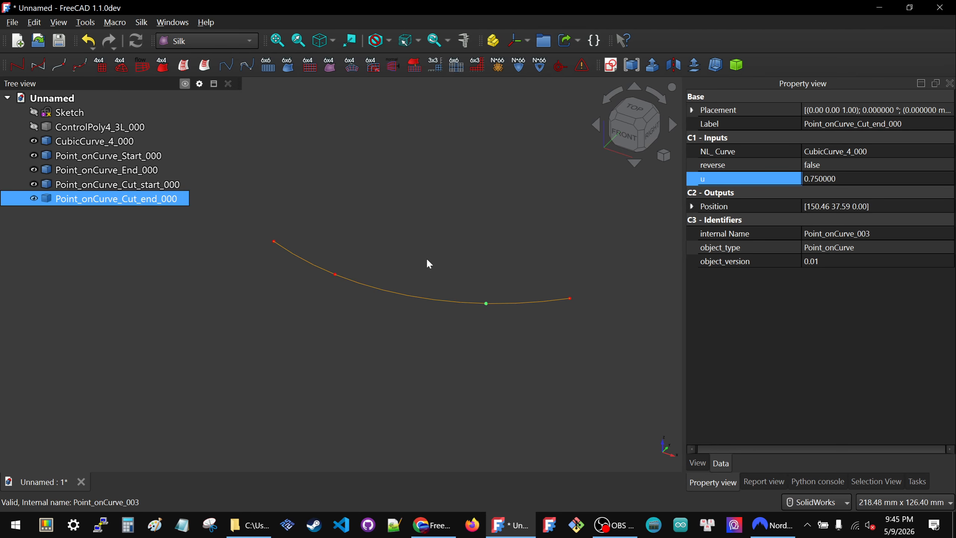
left_click(388, 254)
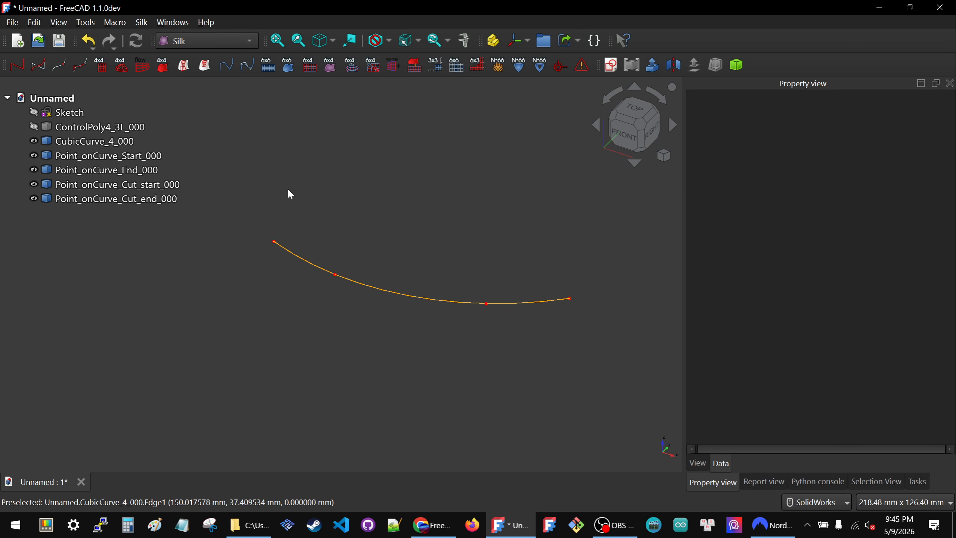
left_click(358, 280)
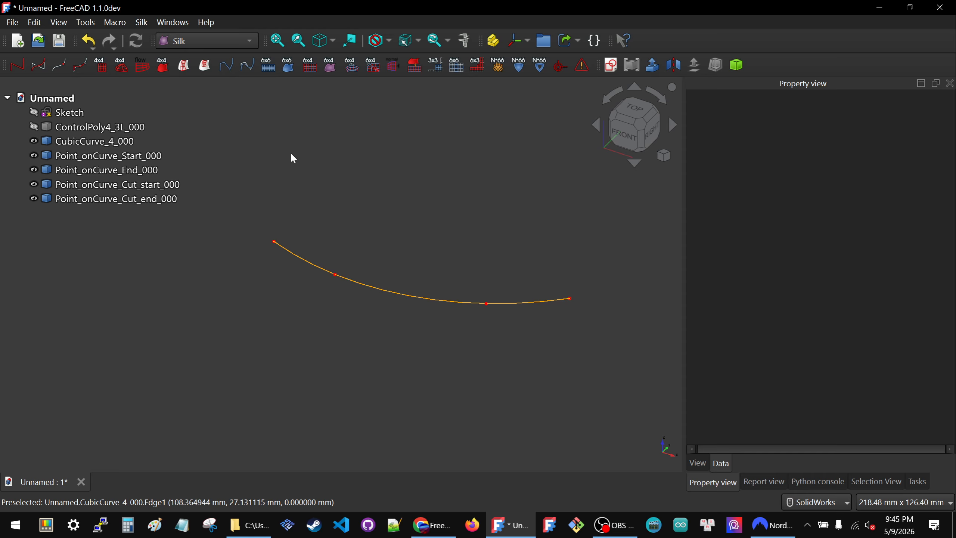
left_click(259, 149)
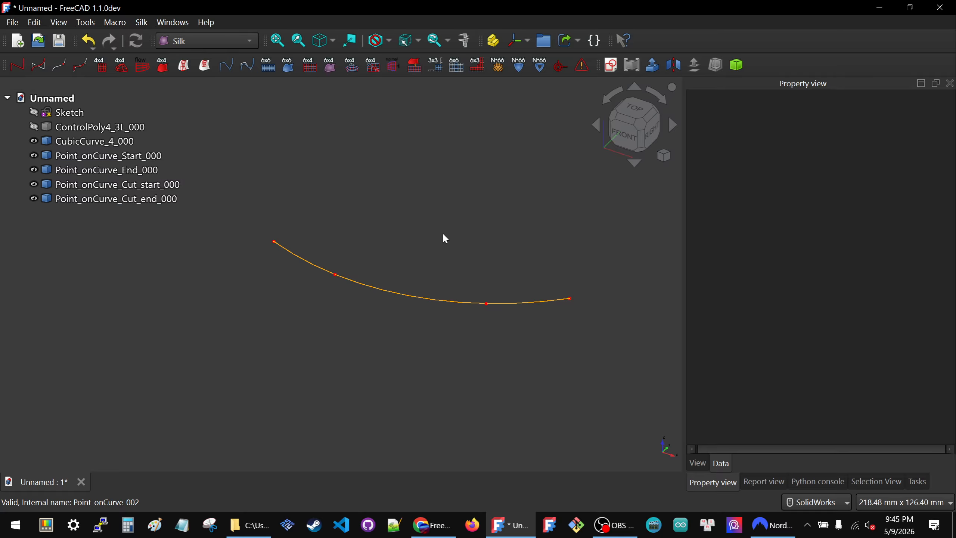
Step: Create a ControlPoly4 segment of CubicCurve_4_000 between Point_onCurve_Start_000 and Point_onCurve_Cut_start_000
left_click(105, 142)
left_click(107, 158, "ctrl")
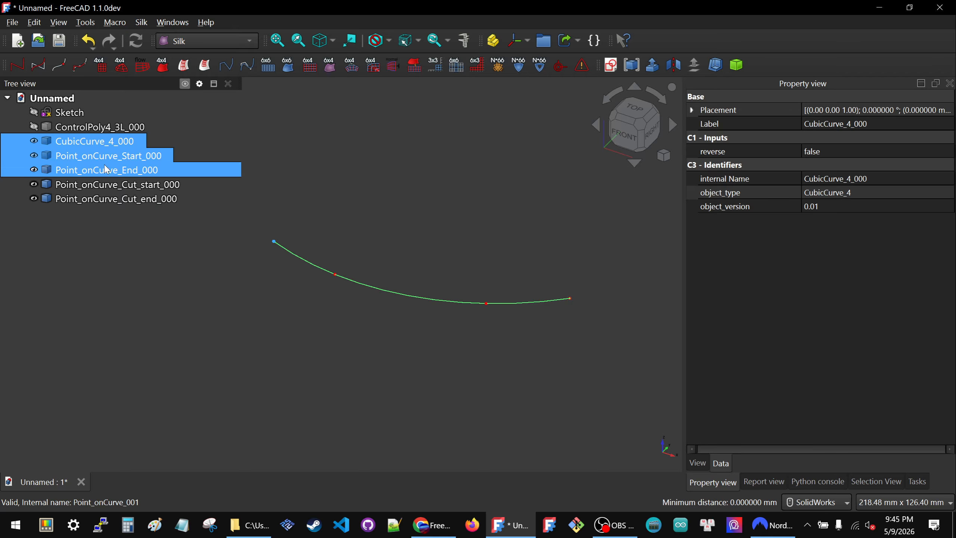
left_click(108, 185, "ctrl")
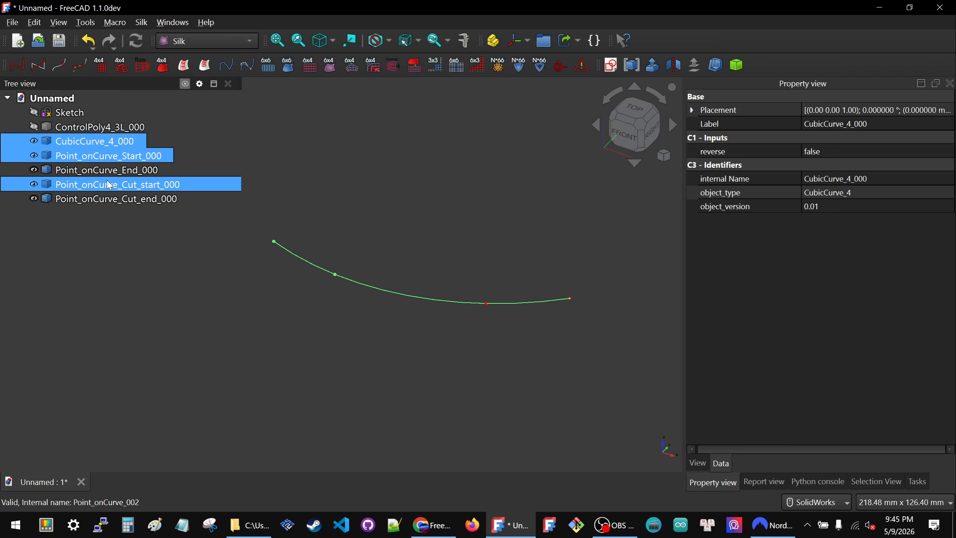
left_click(76, 72)
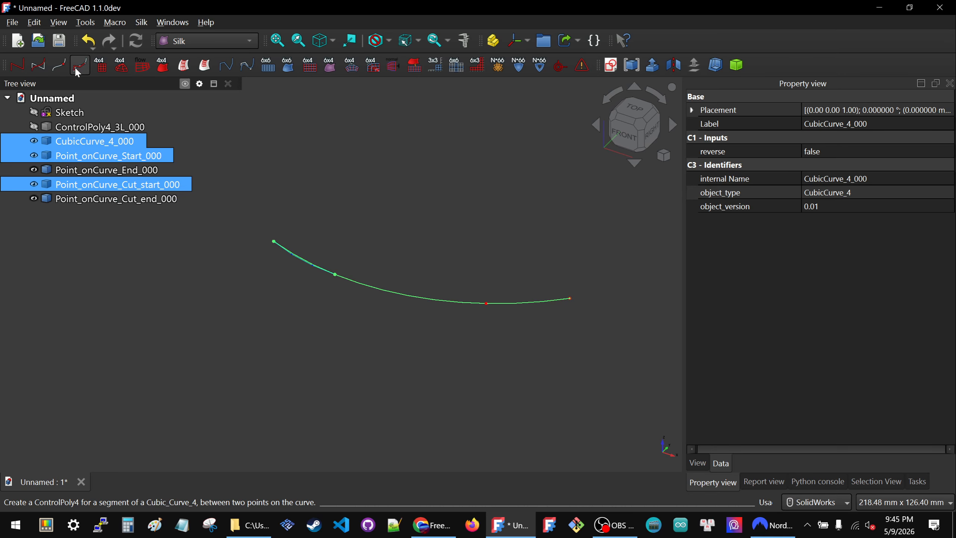
left_click(322, 154)
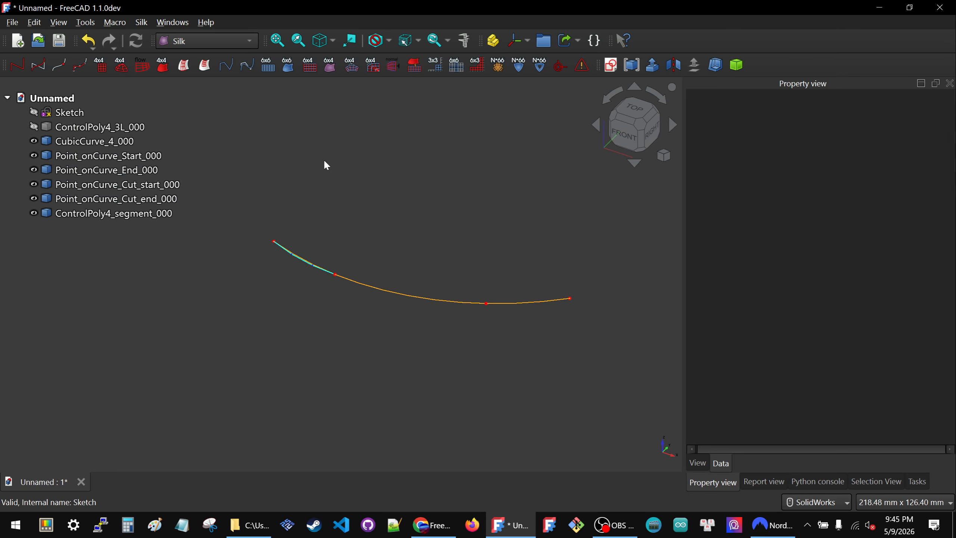
Step: Temporarily hide CubicCurve_4_000 to inspect the segment's control polygon, and show the curve again
left_click(378, 290)
key("space")
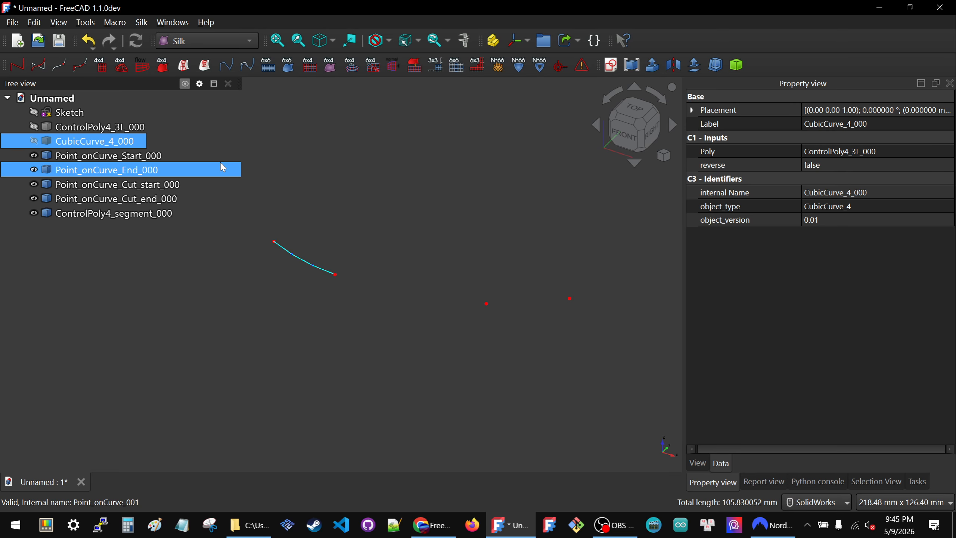
key("space")
left_click(354, 165)
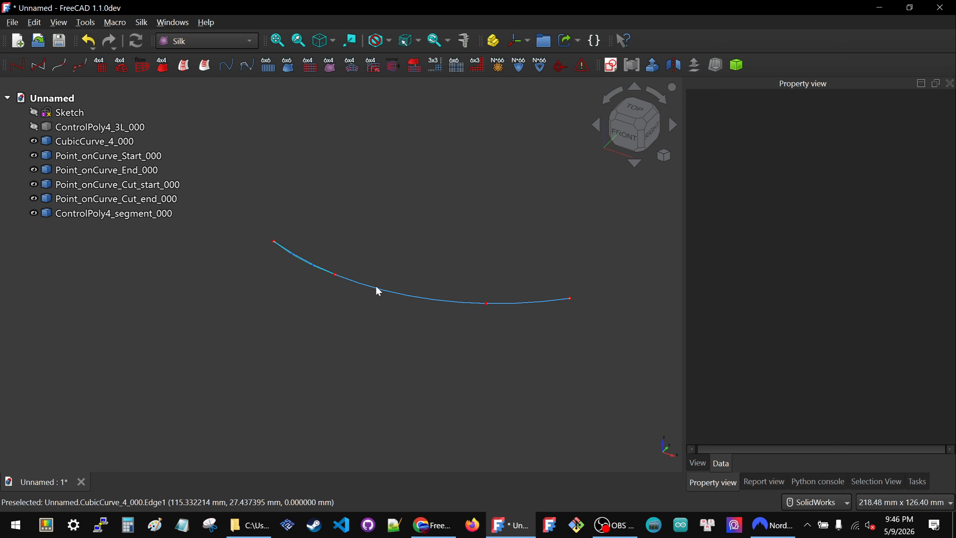
Step: Create a ControlPoly4 segment of CubicCurve_4_000 between Point_onCurve_Cut_start_000 and Point_onCurve_Cut_end_000
left_click(110, 141)
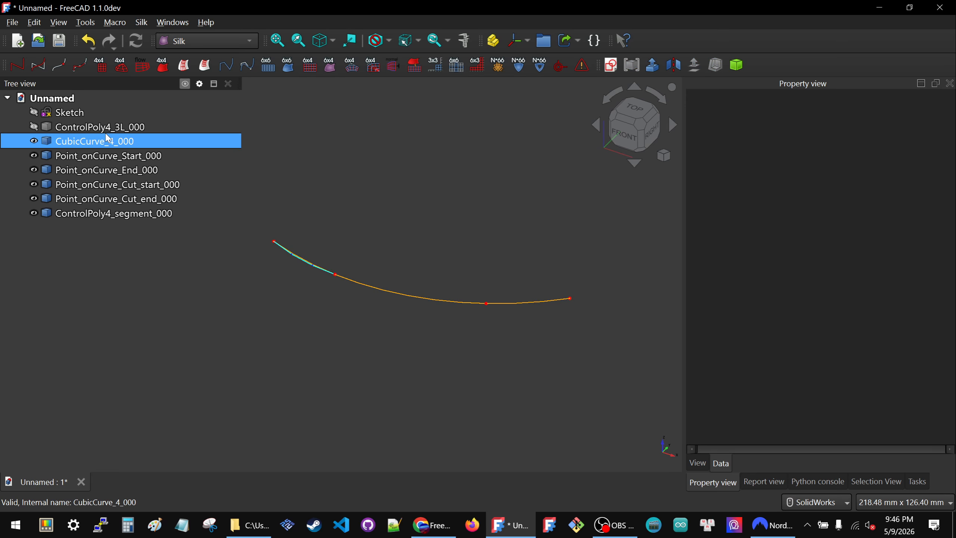
left_click(111, 185, "ctrl")
left_click(111, 199, "ctrl")
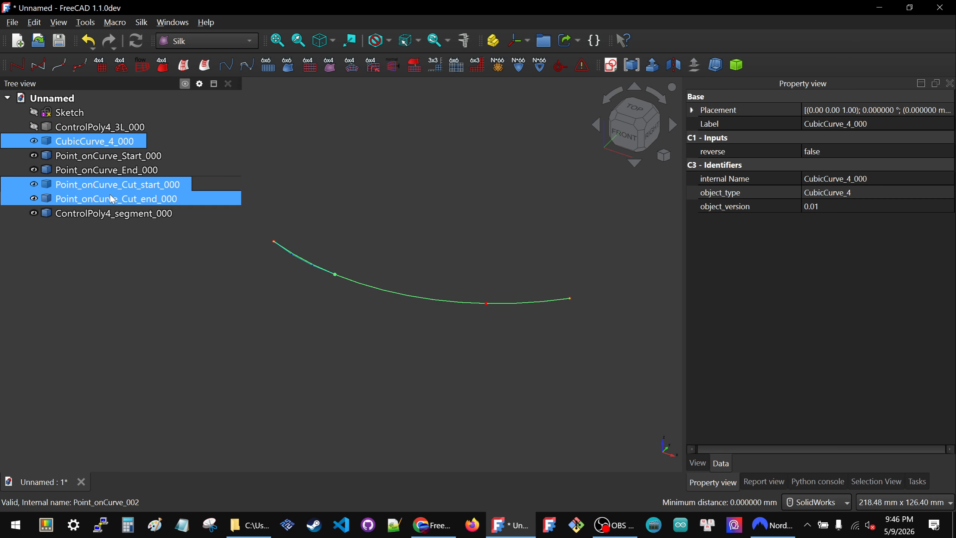
left_click(80, 65)
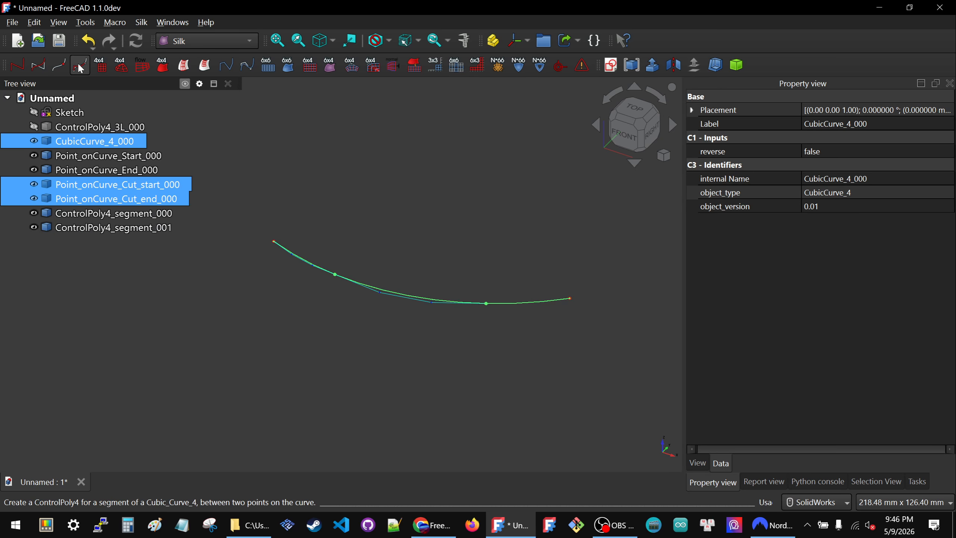
left_click(455, 246)
Step: Create a ControlPoly4 segment of CubicCurve_4_000 between Point_onCurve_Cut_end_000 and Point_onCurve_End_000
left_click(94, 141)
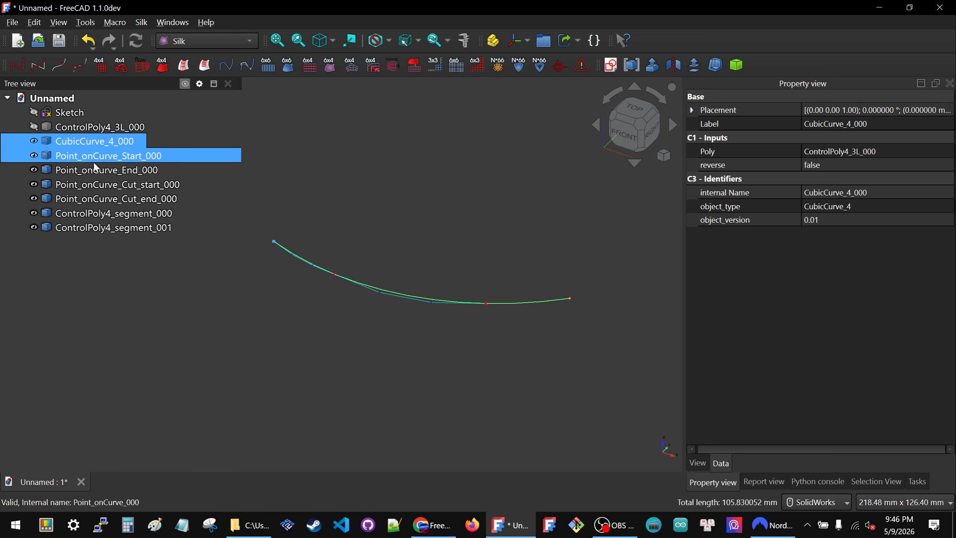
left_click(93, 197, "ctrl")
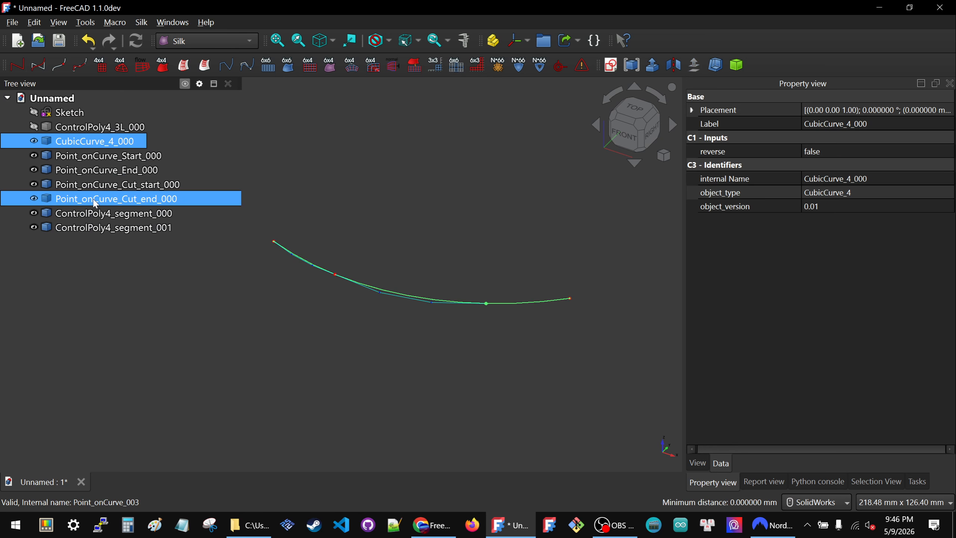
left_click(100, 170, "ctrl")
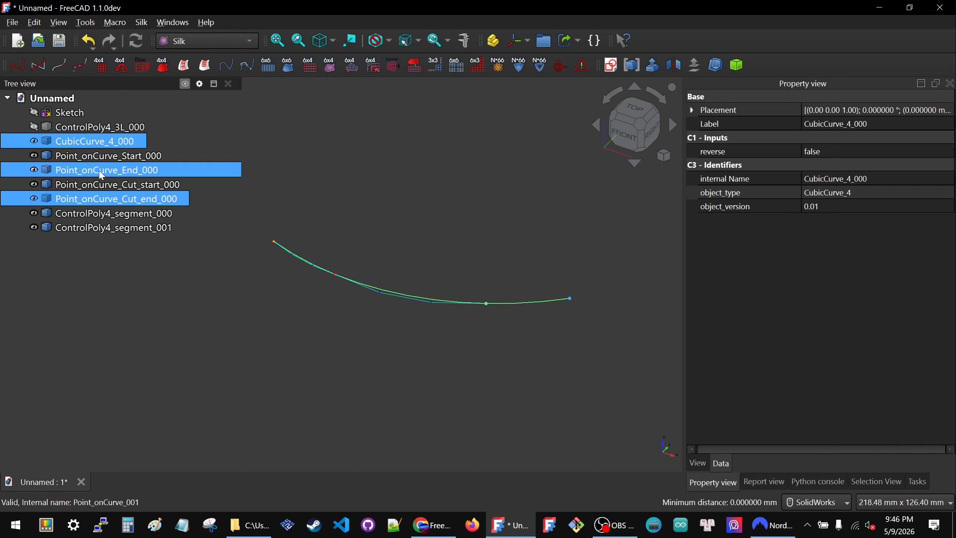
left_click(80, 67)
left_click(423, 220)
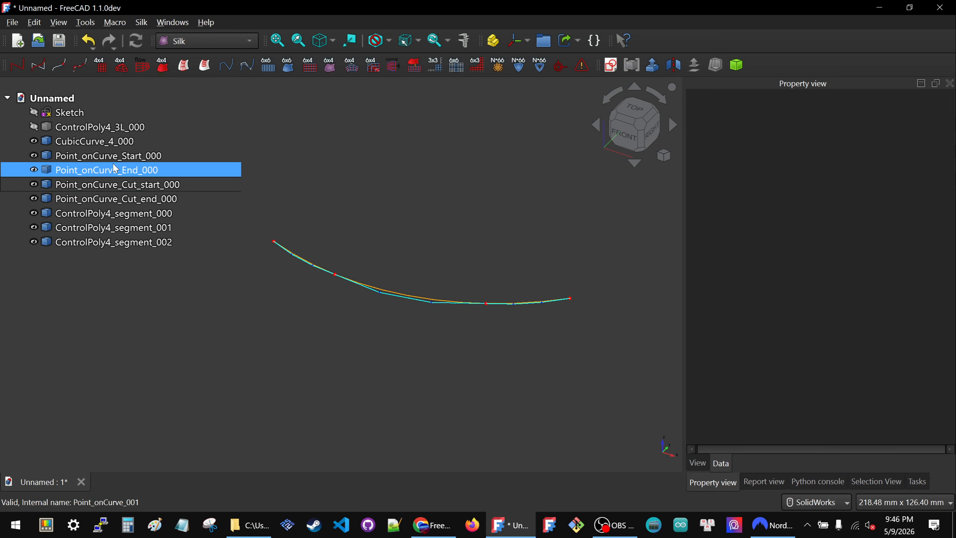
Step: Hide CubicCurve_4_000 so that only the segment control polygons and points remain displayed
left_click(101, 142)
key("space")
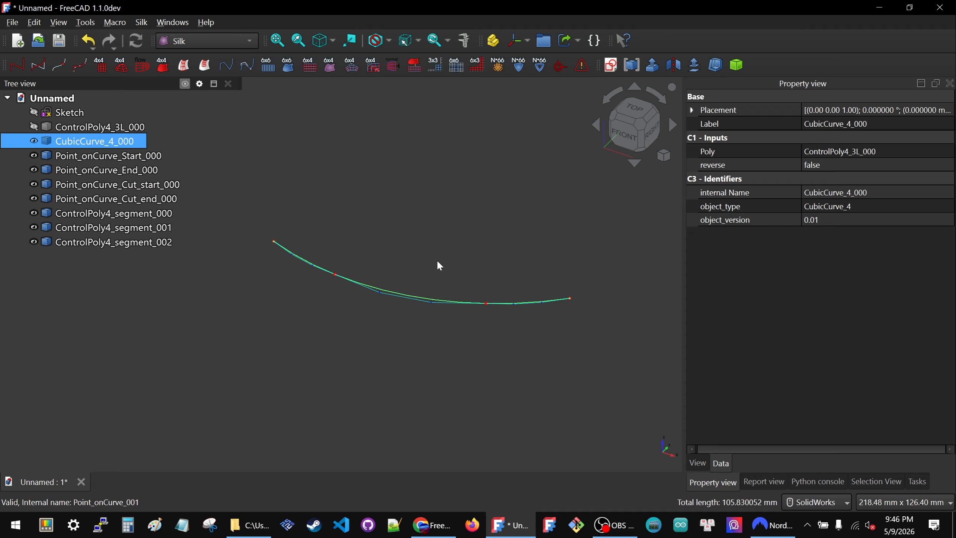
left_click(316, 208)
Step: Create a separate CubicCurve_4 from each of ControlPoly4_segment_000, ControlPoly4_segment_001 and ControlPoly4_segment_002
left_click(127, 214)
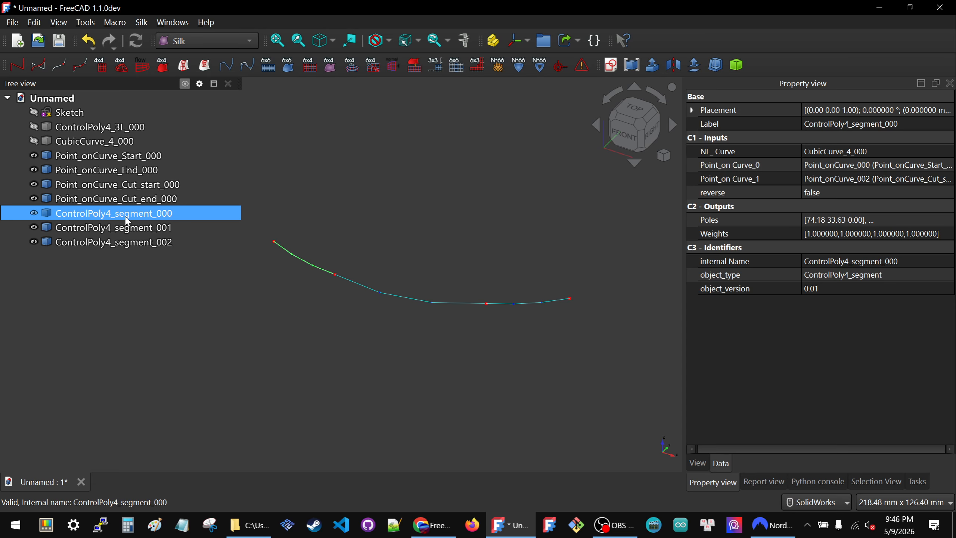
left_click(42, 65)
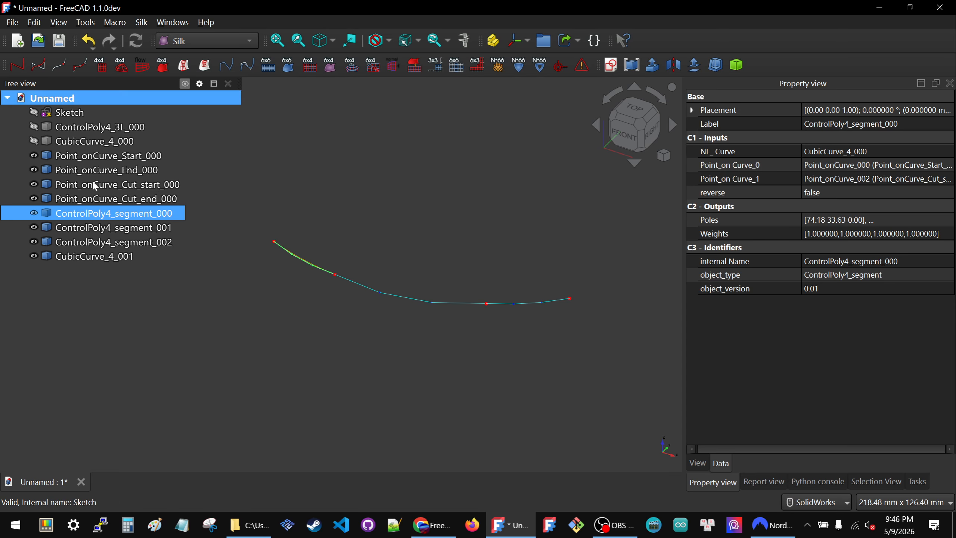
left_click(96, 228)
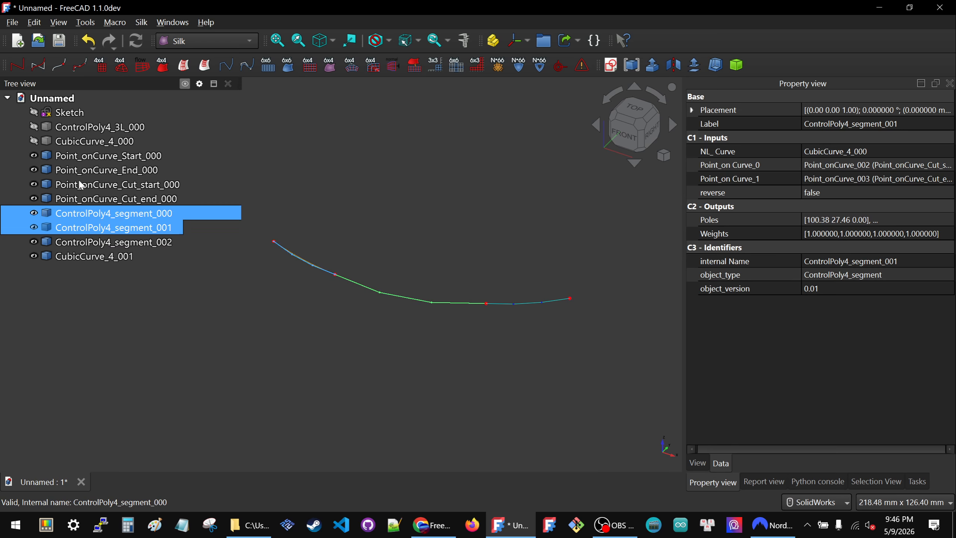
left_click(43, 65)
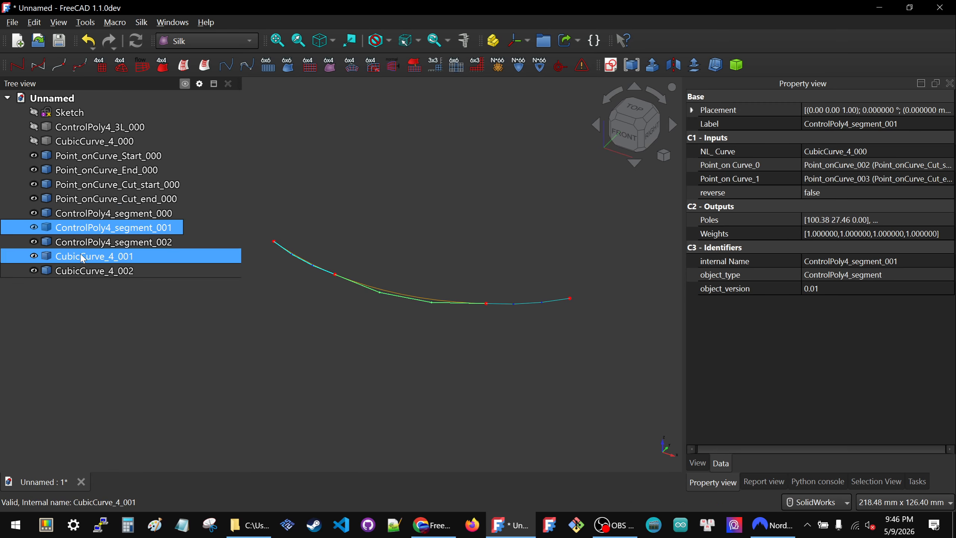
left_click(83, 249)
left_click(42, 67)
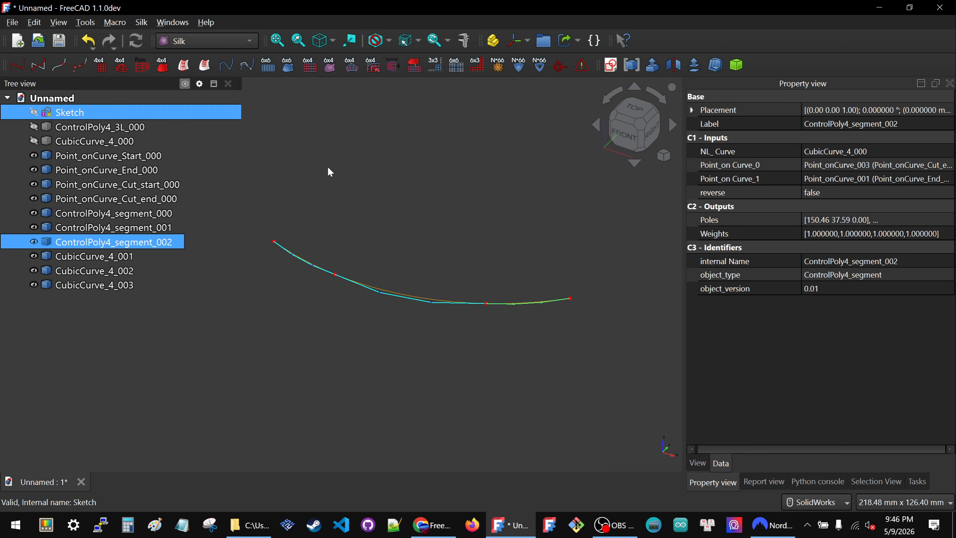
left_click(452, 213)
Step: Hide the ControlPoly4 segment polygons, leaving the three new cubic curves displayed
left_click(156, 213)
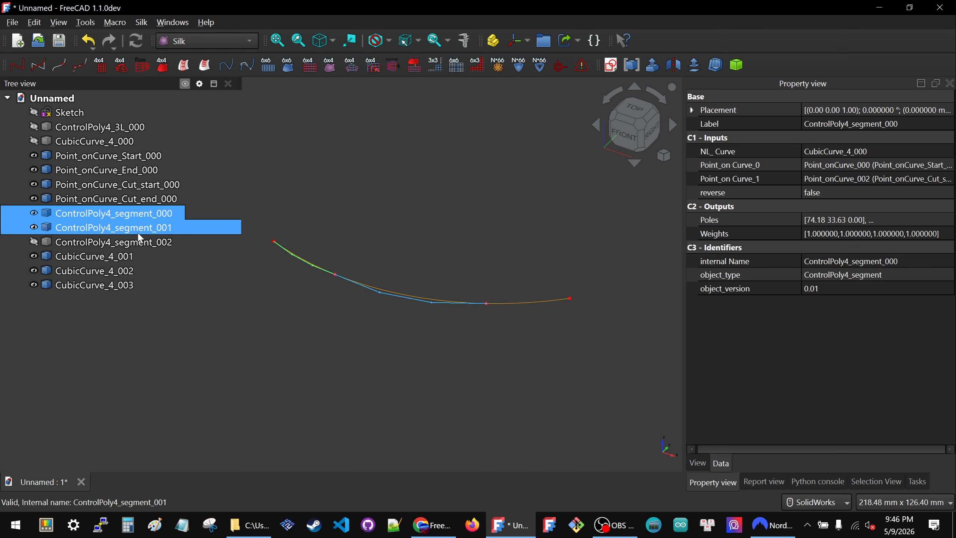
left_click(138, 227, "ctrl")
key("space")
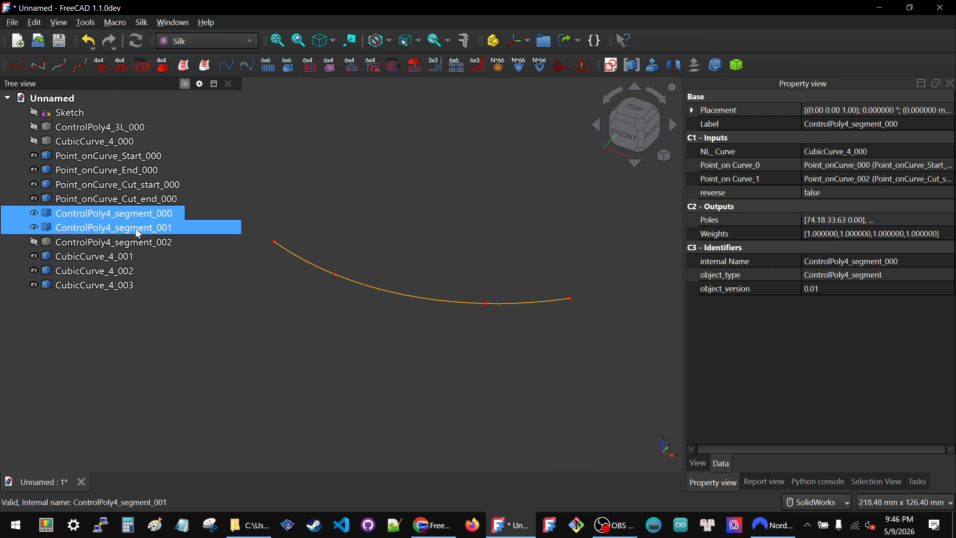
left_click(483, 217)
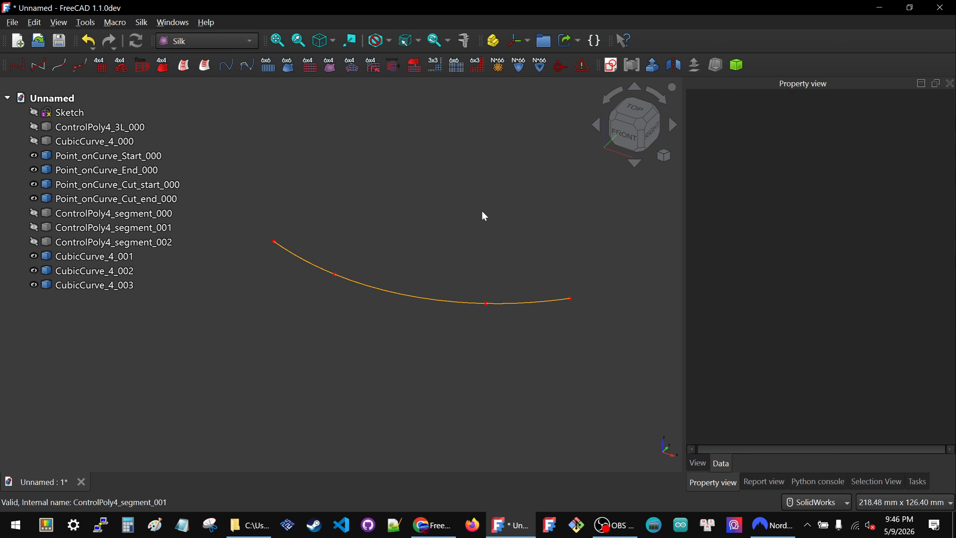
Step: Examine the three cubic curve segments individually and compare them with the original CubicCurve_4_000
left_click(398, 293)
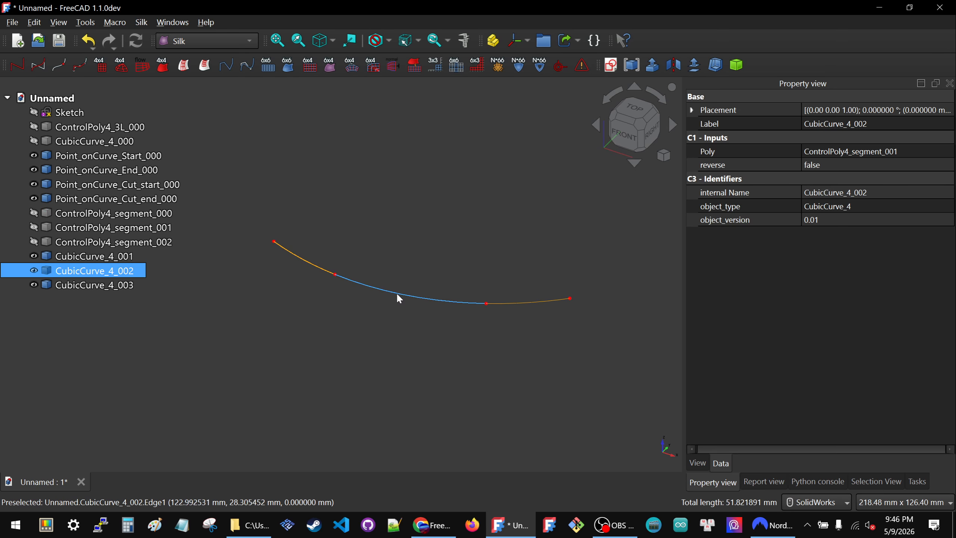
left_click(301, 263)
left_click(501, 303)
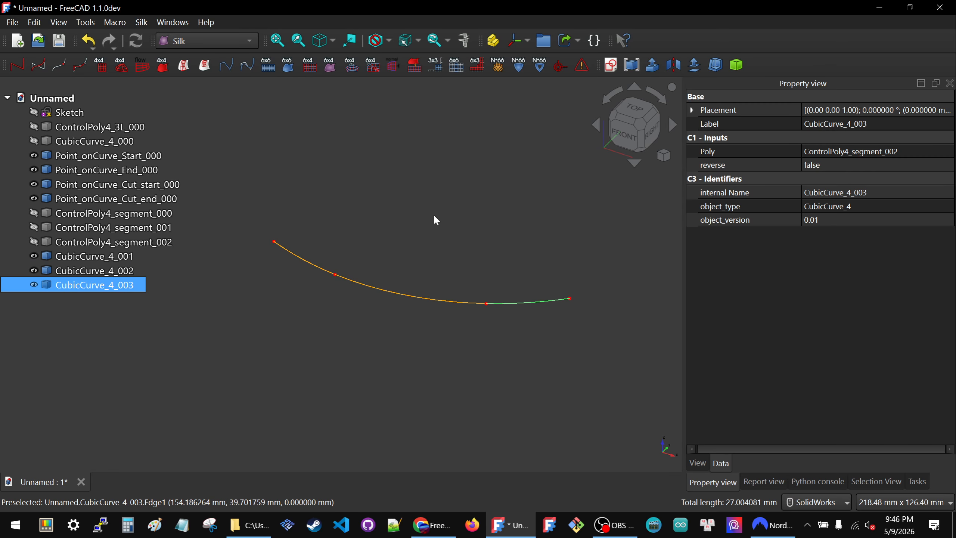
left_click(403, 243)
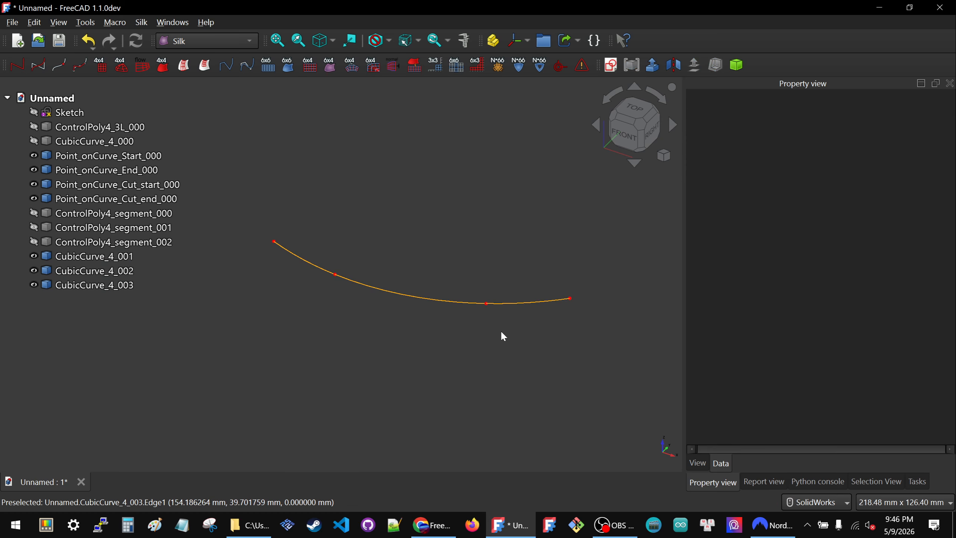
left_click(83, 143)
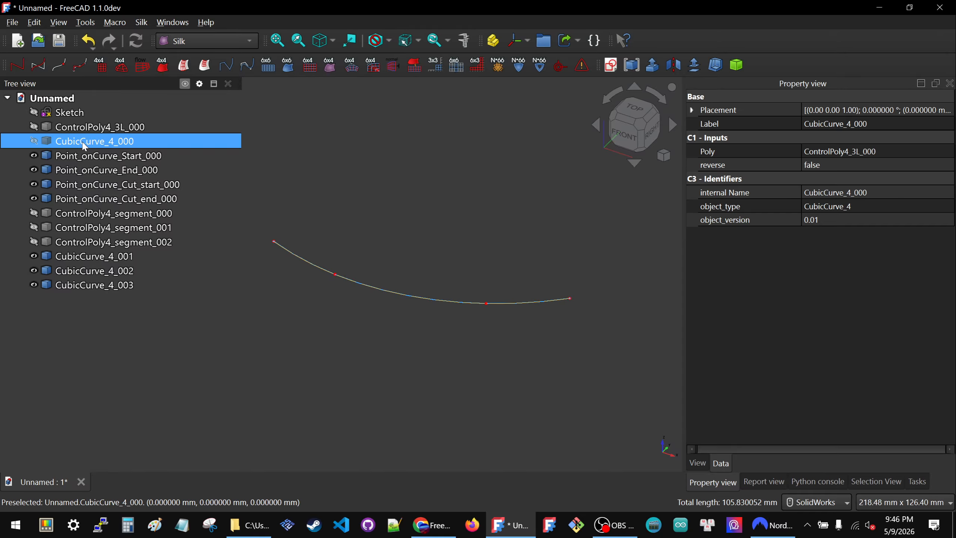
left_click(404, 228)
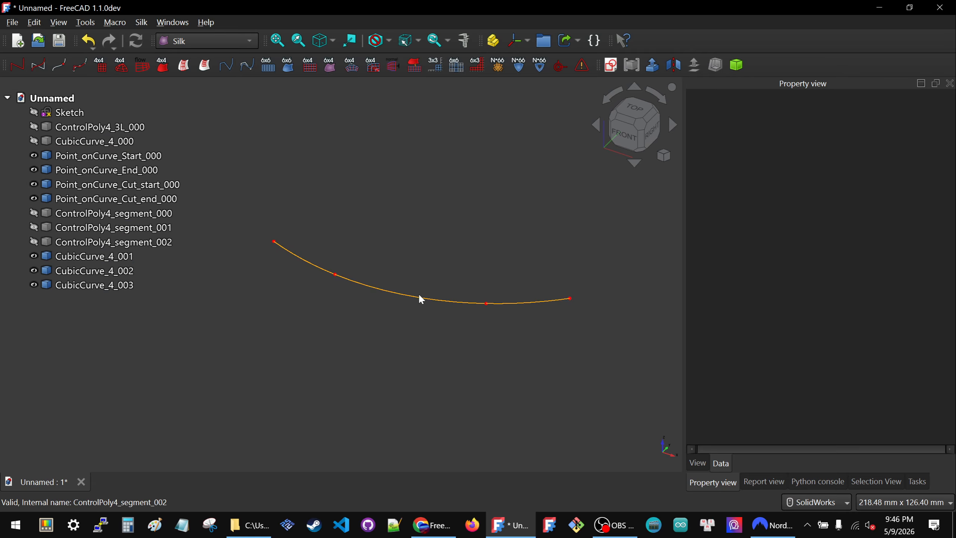
left_click(293, 251)
left_click(533, 300)
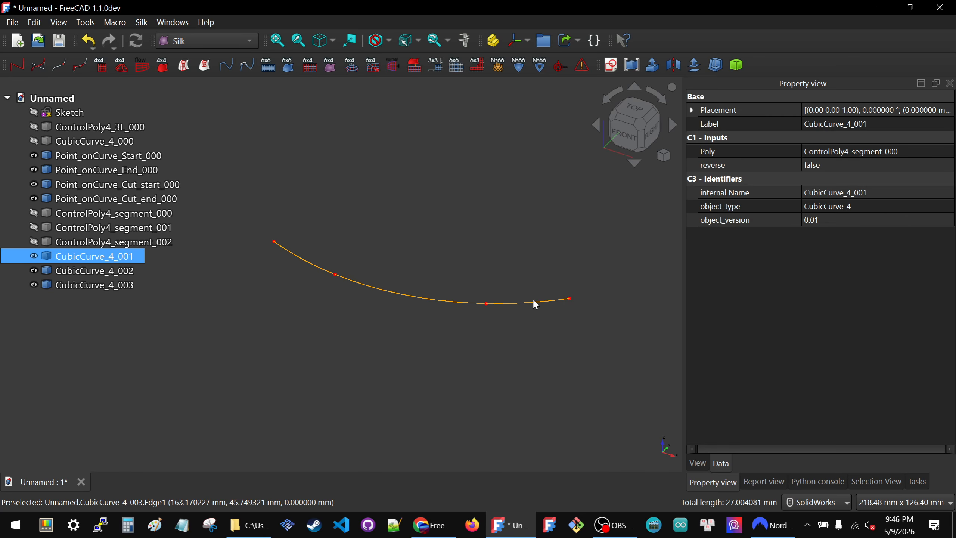
Step: Set the line color of the two outer curves, CubicCurve_4_001 and CubicCurve_4_003, to orange-red #ff5500
left_click(307, 260)
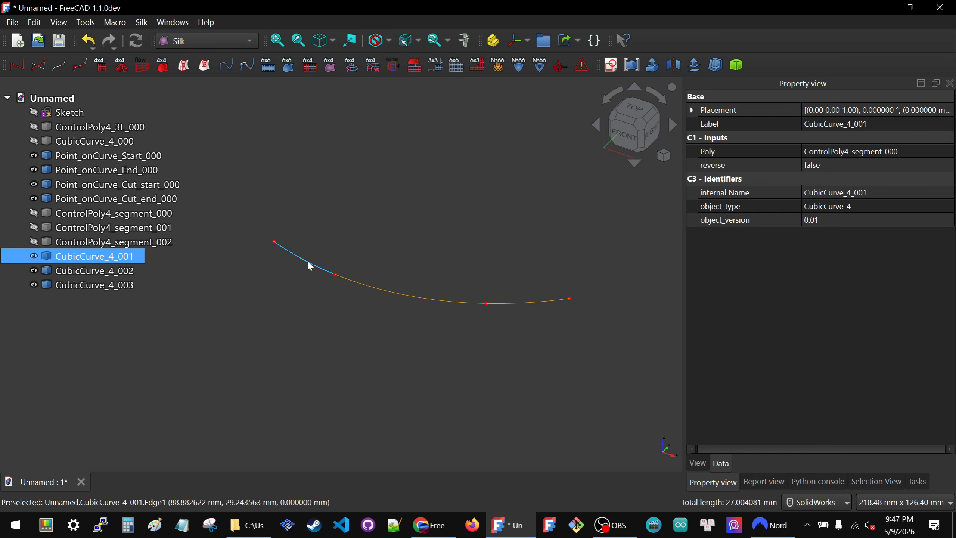
left_click(529, 302, "ctrl")
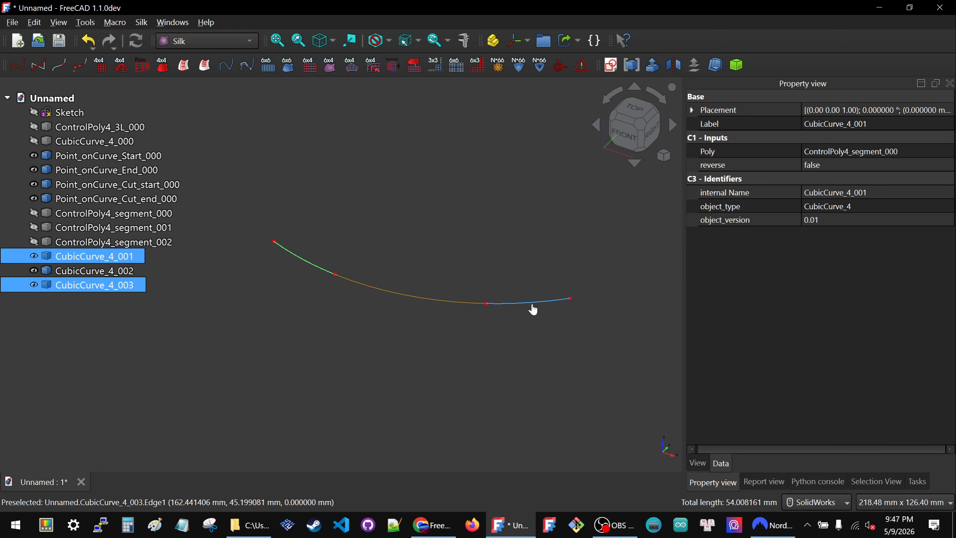
left_click(698, 462)
left_click(866, 253)
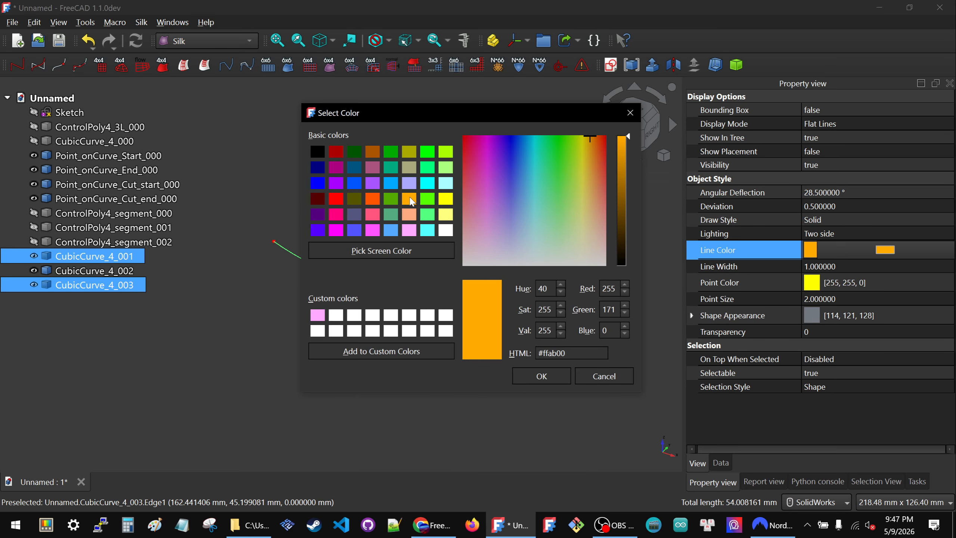
left_click(375, 202)
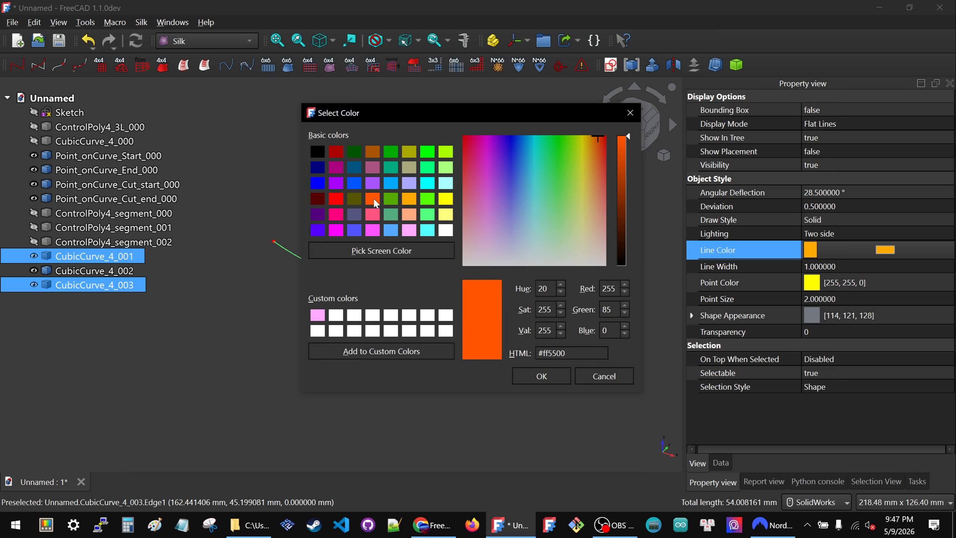
left_click(549, 377)
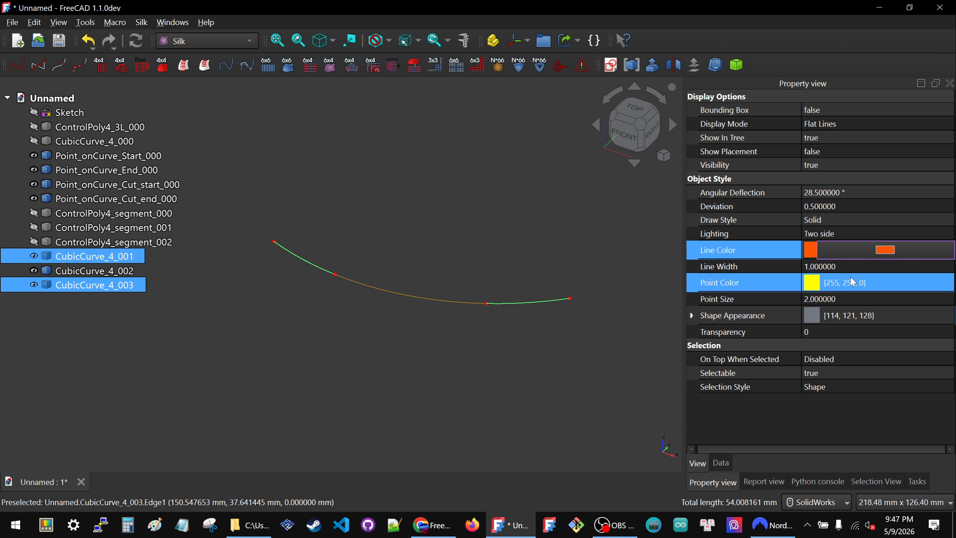
left_click(404, 262)
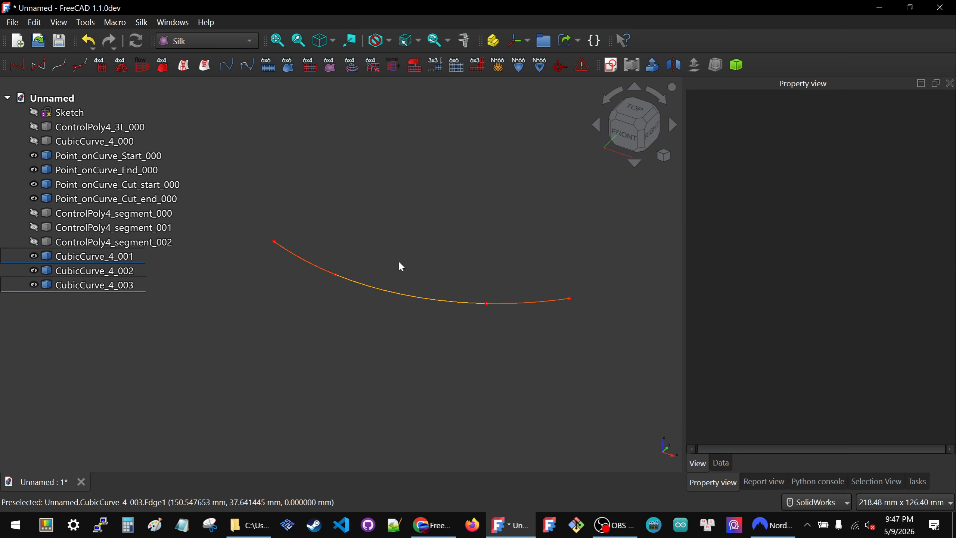
Step: Set the line width of the middle curve, CubicCurve_4_002, to 2
left_click(383, 286)
left_click(894, 256)
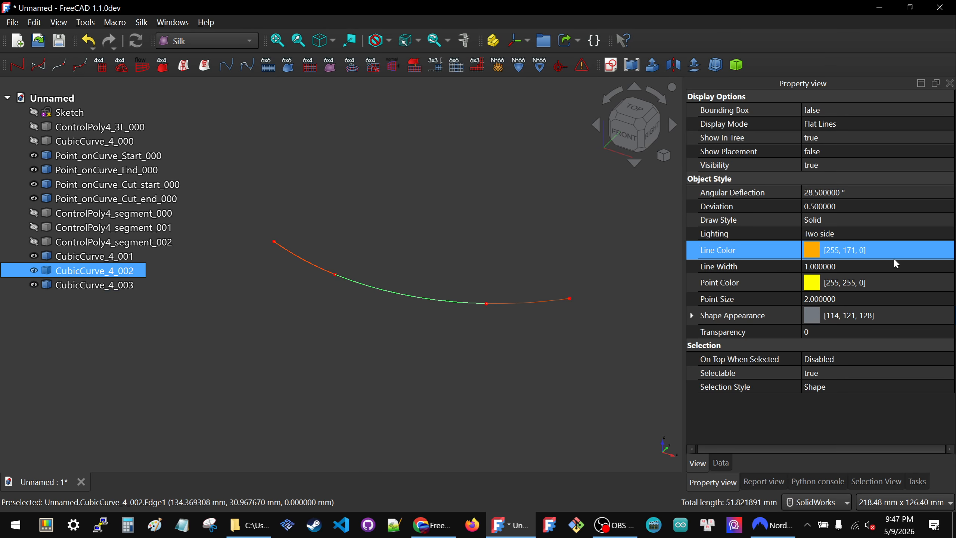
left_click(856, 272)
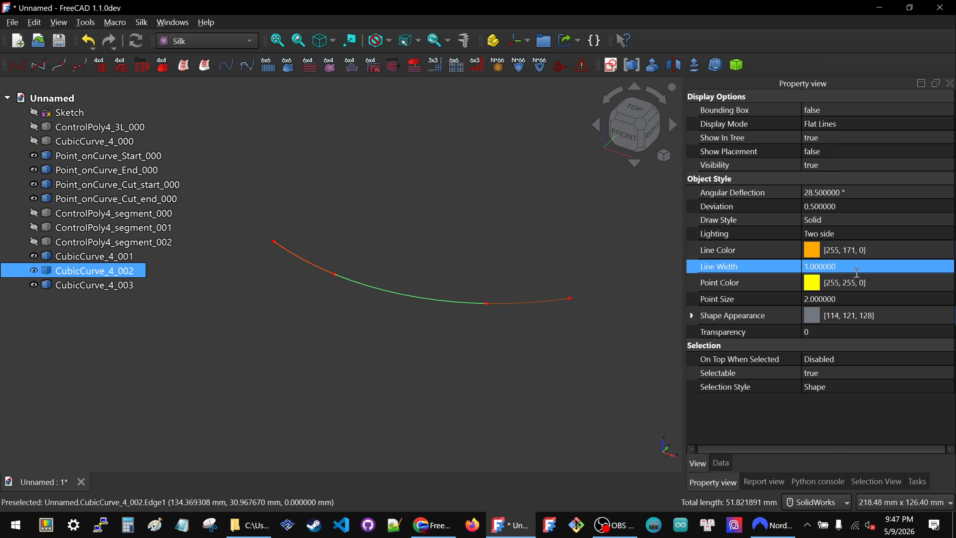
type("2")
key("Return")
left_click(423, 266)
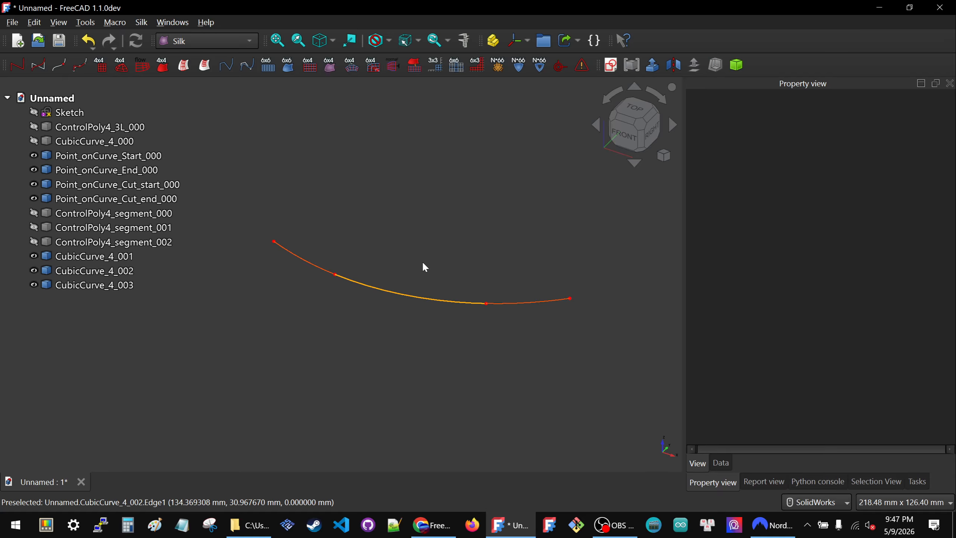
Step: Edit the base sketch by moving the control polyline upward and swinging its far-right endpoint downward, and close the sketch
double_click(69, 113)
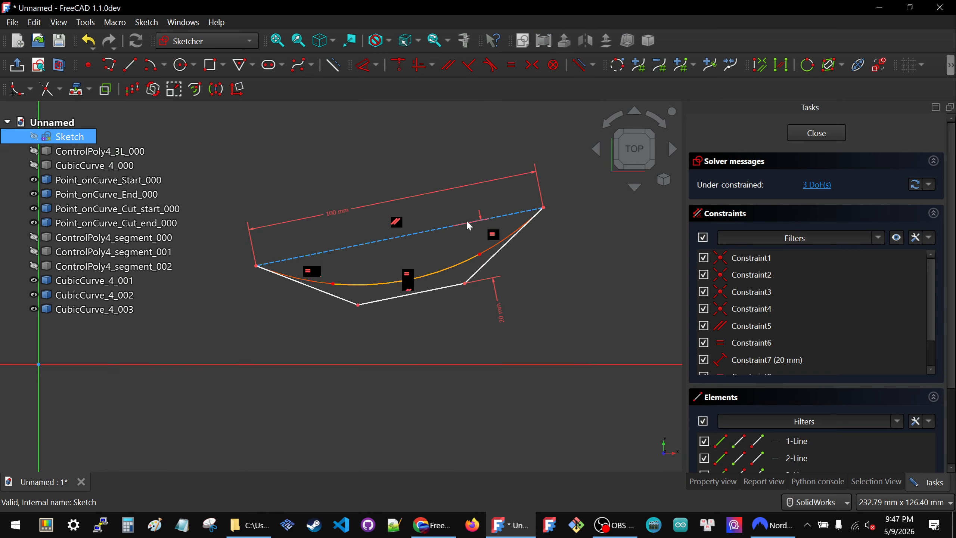
mouse_move(441, 287)
left_mouse_down()
mouse_move(524, 321)
mouse_move(433, 238)
left_mouse_up()
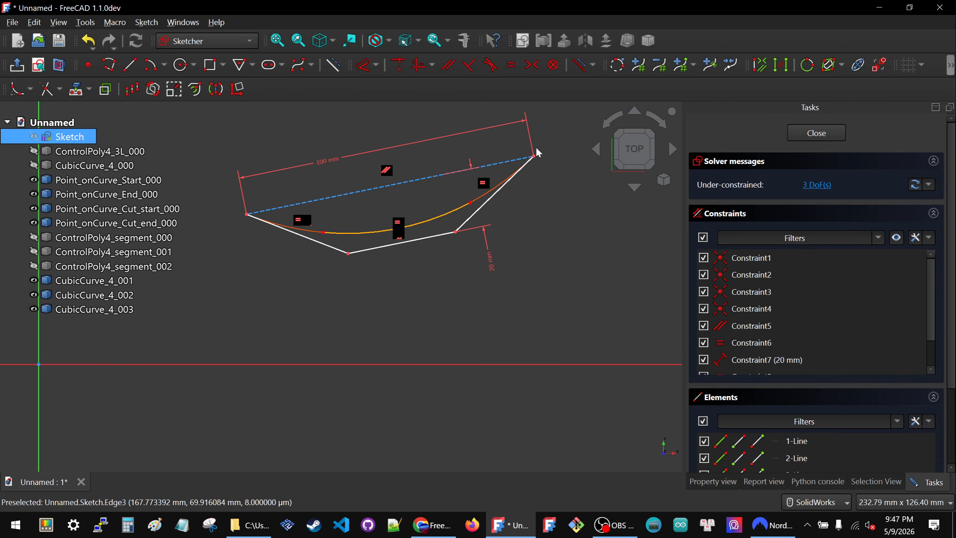
left_click_drag(536, 161, 546, 260)
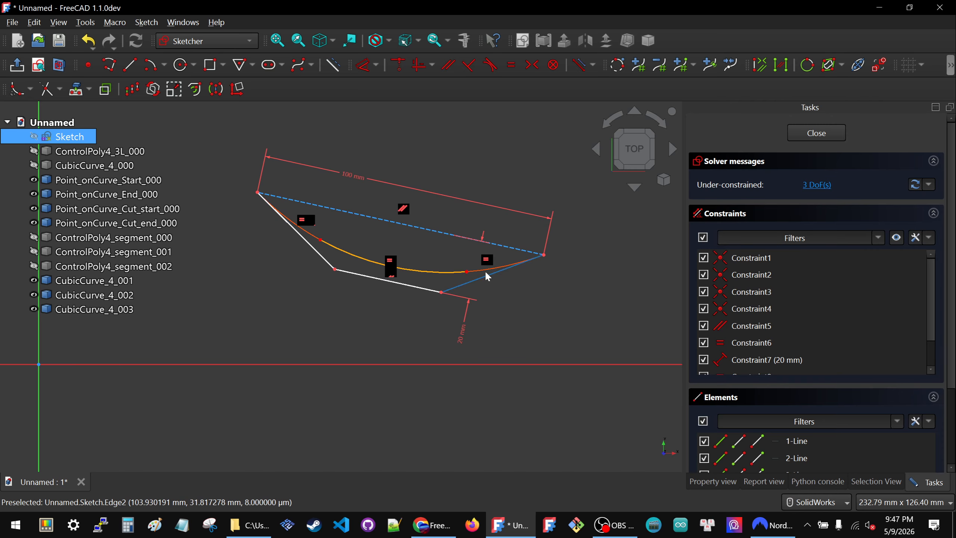
left_click(825, 138)
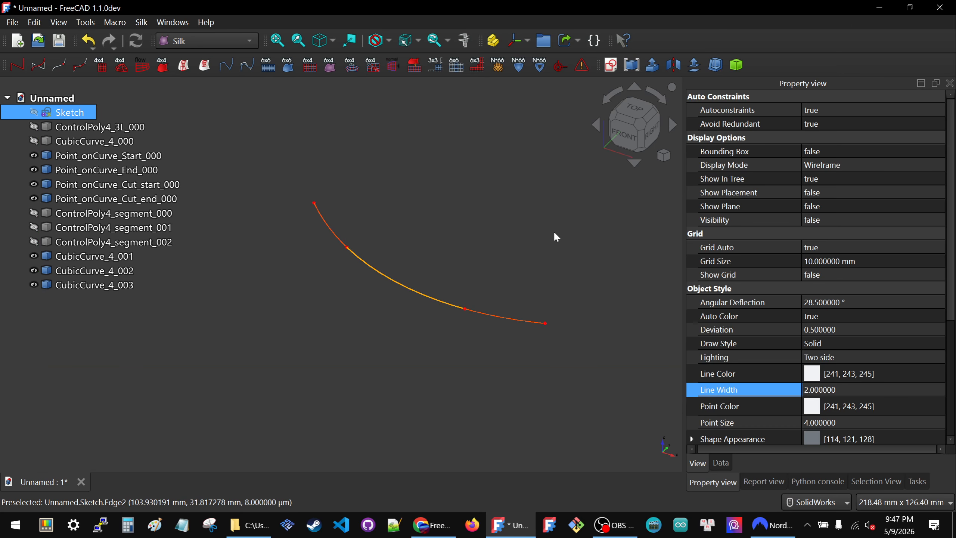
Step: Examine where the two cut points and the start and end points lie along the segmented curve
scroll(538, 263, "down", 3)
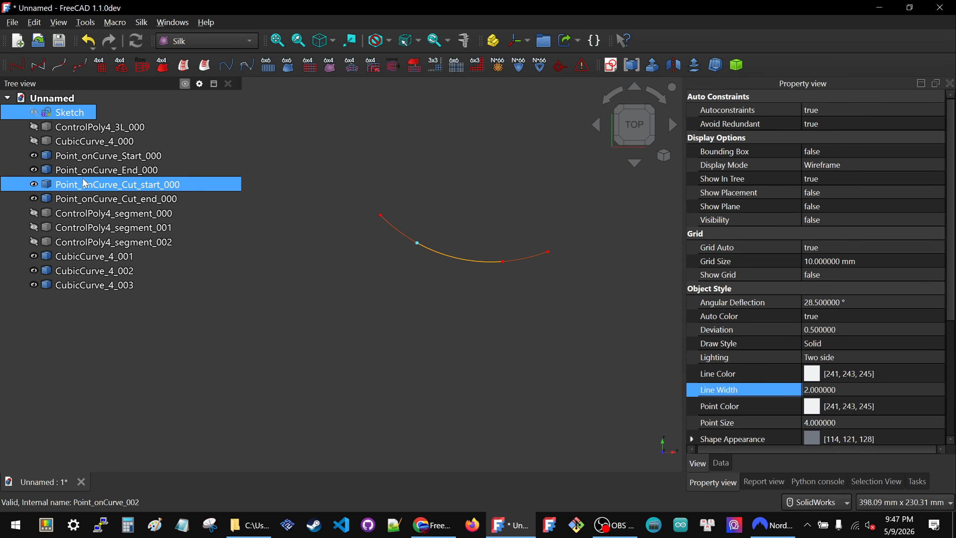
left_click(120, 185)
left_click(118, 198)
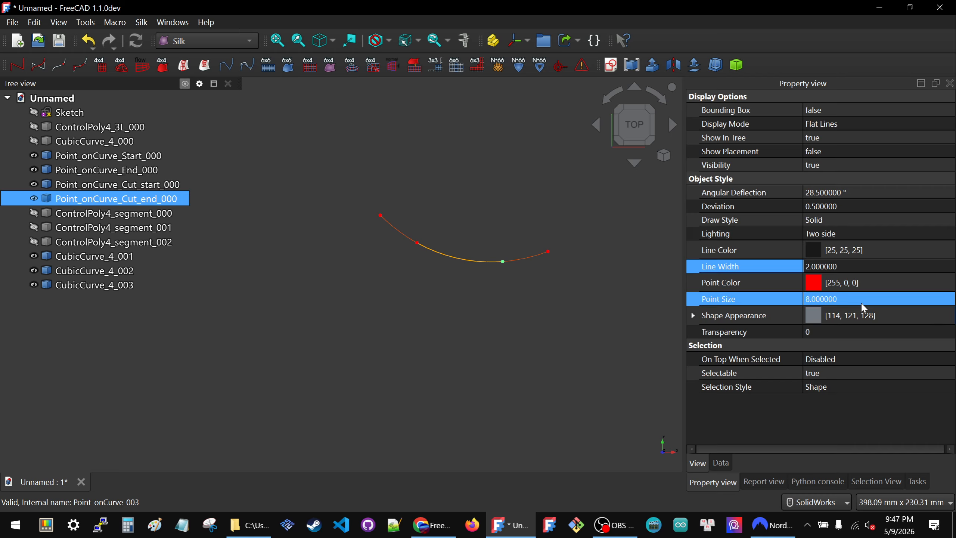
left_click(419, 173)
left_click(137, 155)
left_click(125, 170, "ctrl")
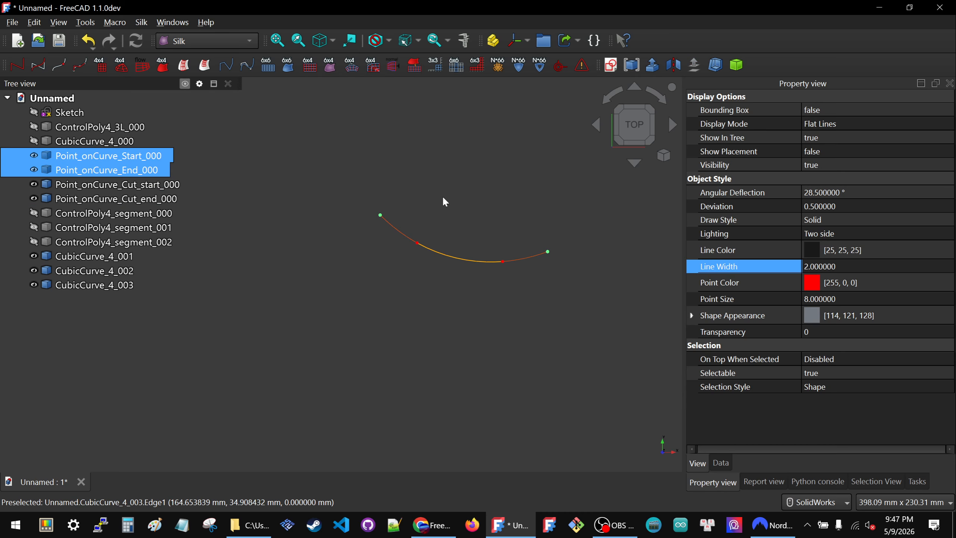
left_click(477, 206)
Step: Show the base Sketch so its control polyline appears with the curve segments
left_click(98, 116)
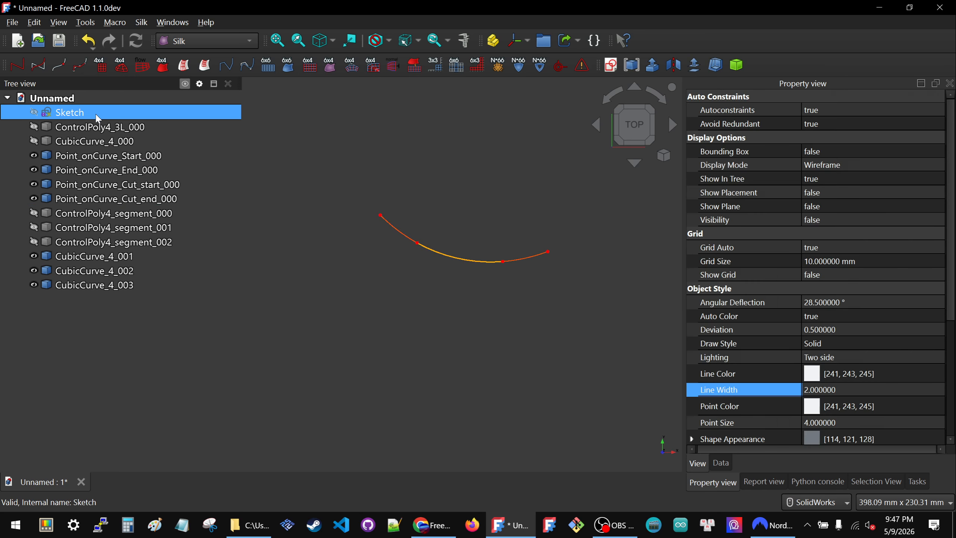
key("space")
left_click(529, 200)
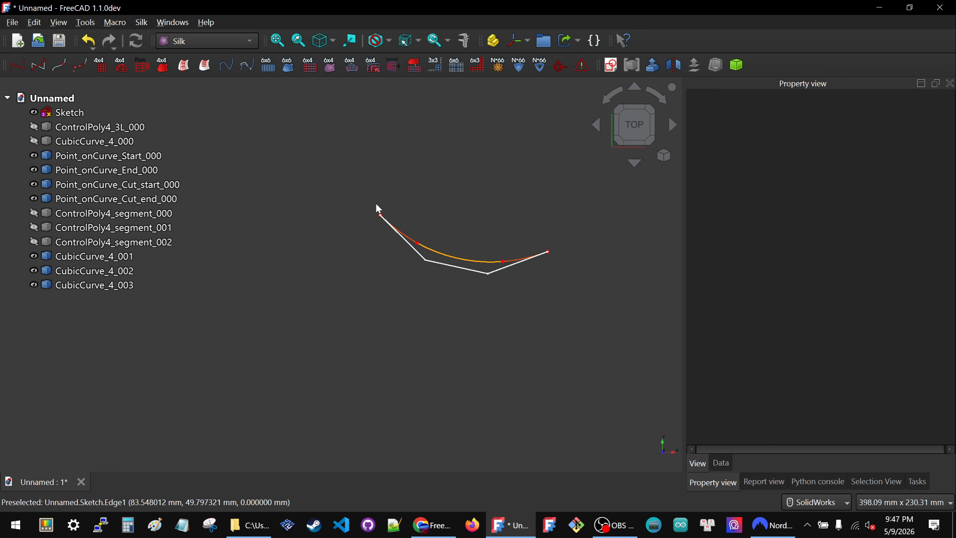
Step: Set the point size of Point_onCurve_Start_000 and Point_onCurve_End_000 to 15
left_click(114, 157)
left_click(116, 165, "ctrl")
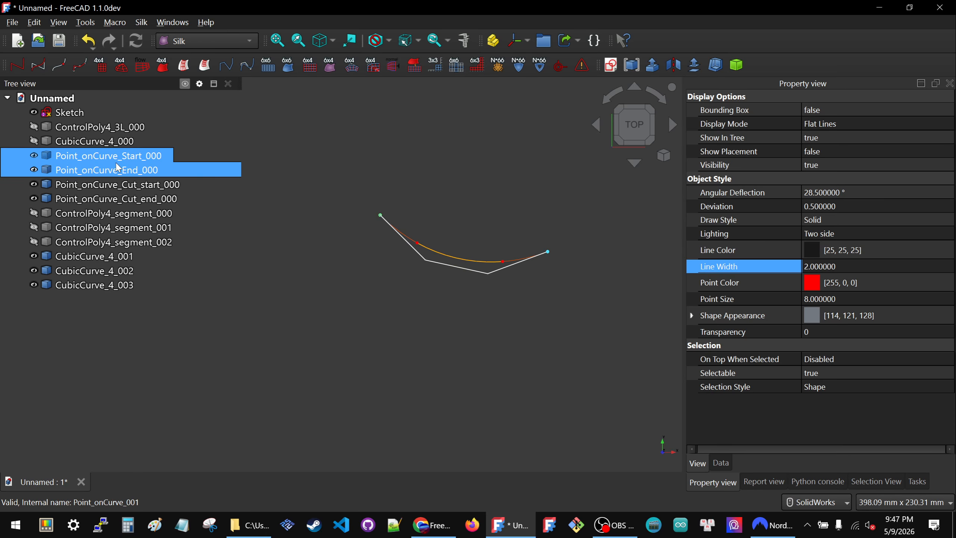
left_click(902, 302)
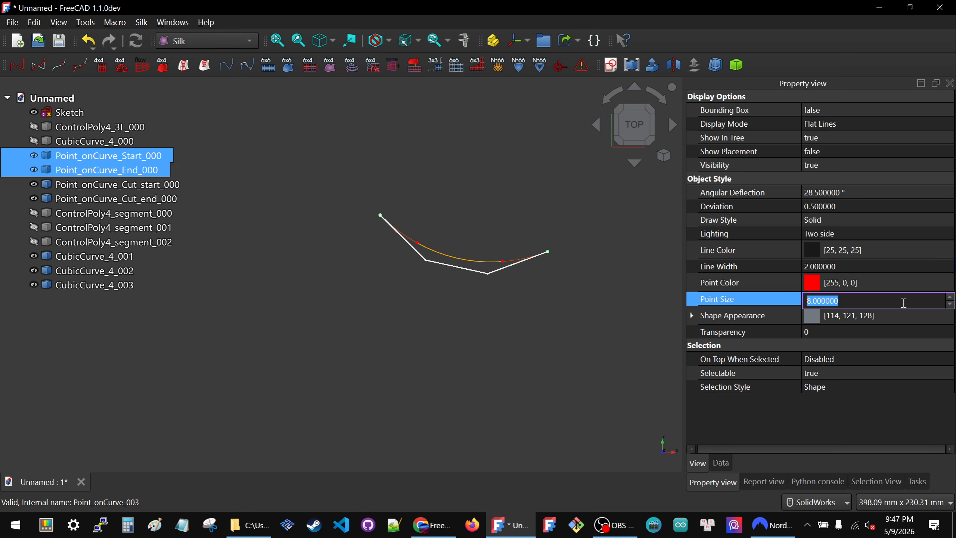
type("15")
key("Return")
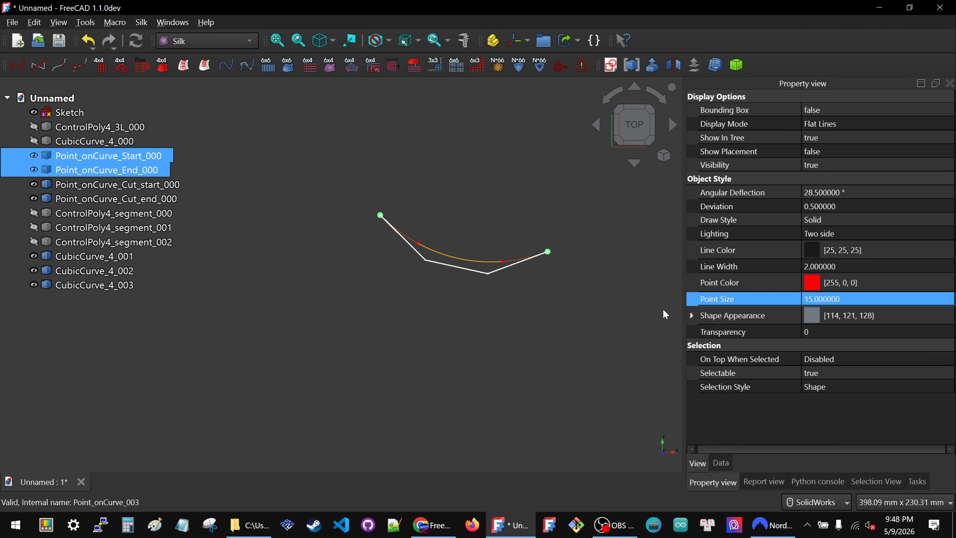
left_click(459, 223)
scroll(516, 238, "up", 3)
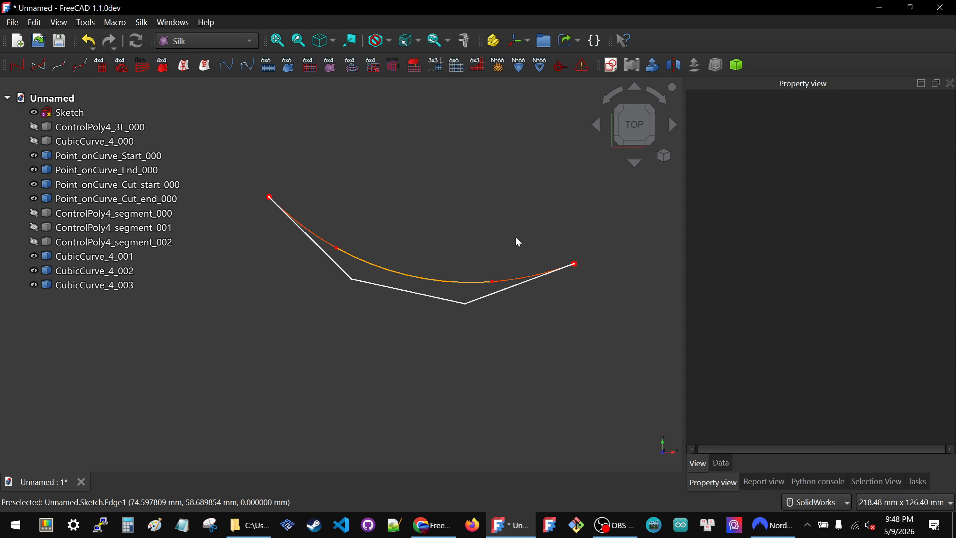
scroll(520, 242, "down", 2)
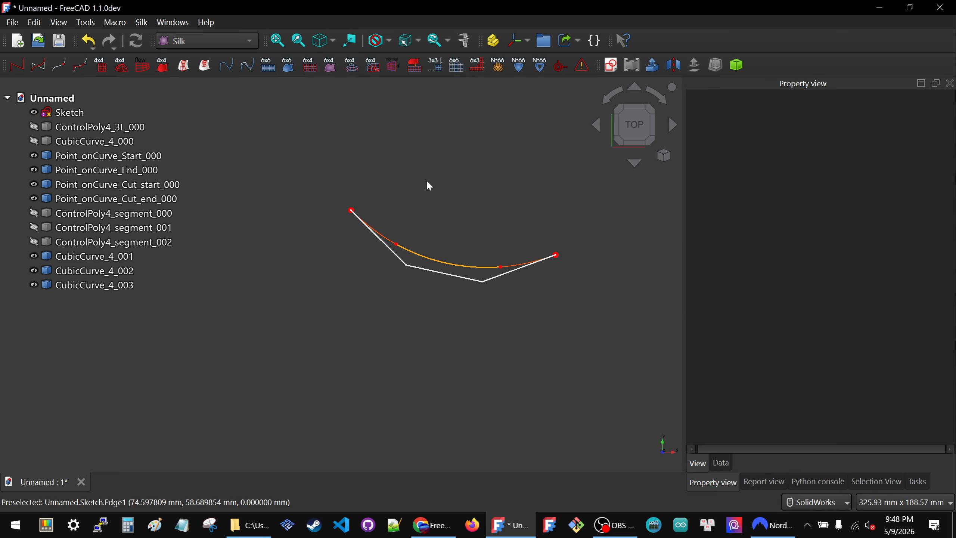
Step: Set the point color of Point_onCurve_Start_000 to black #000000
left_click(152, 157)
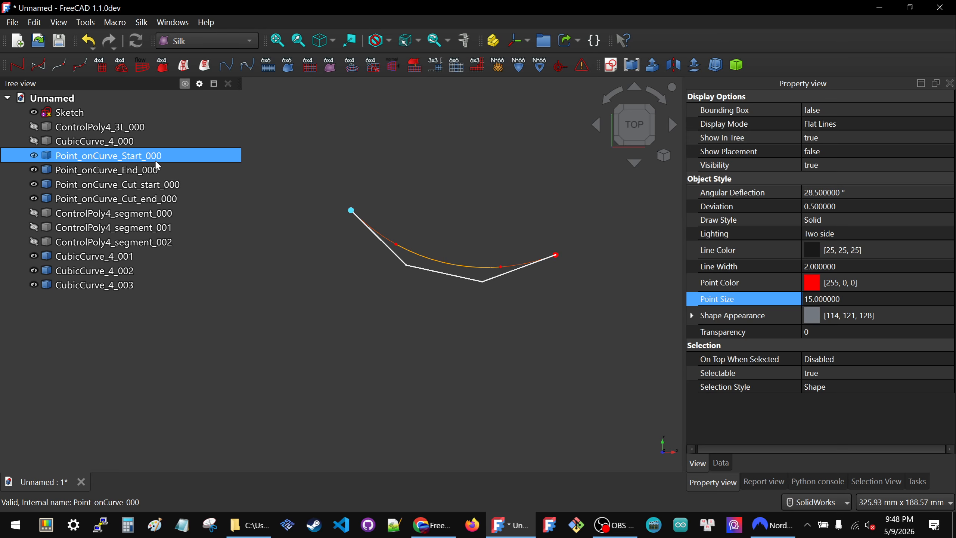
left_click(810, 282)
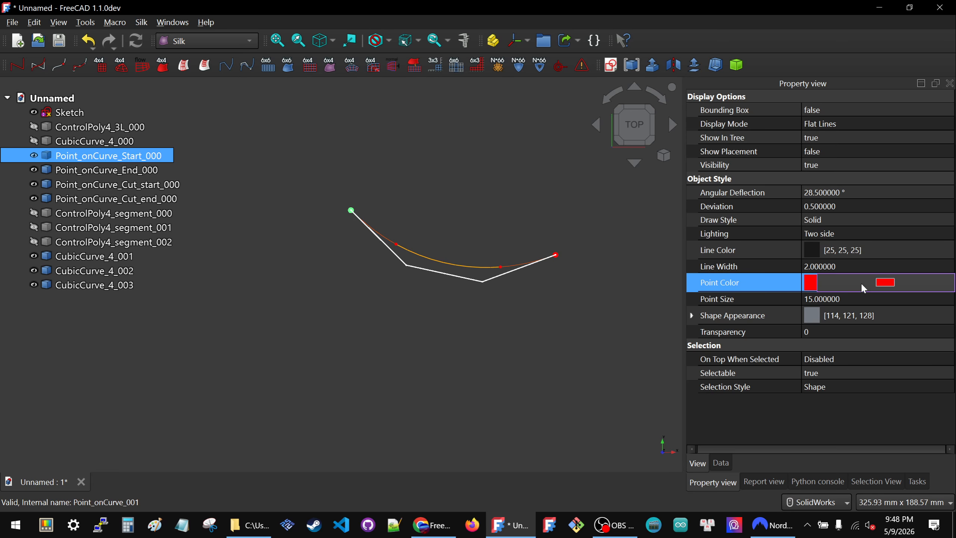
left_click(885, 283)
left_click(317, 154)
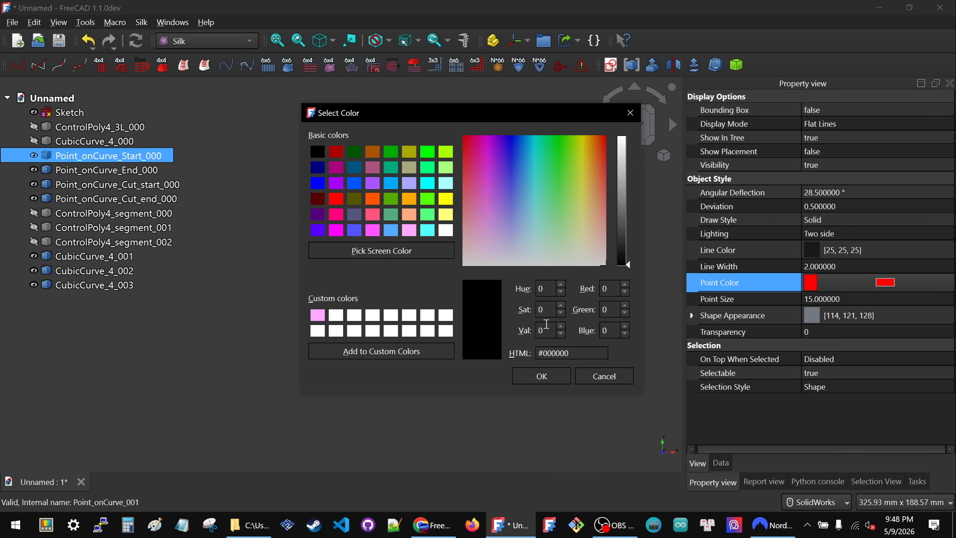
left_click(541, 376)
left_click(286, 225)
Step: Set the point color of Point_onCurve_End_000 to light gray #aaaaaa
left_click(106, 170)
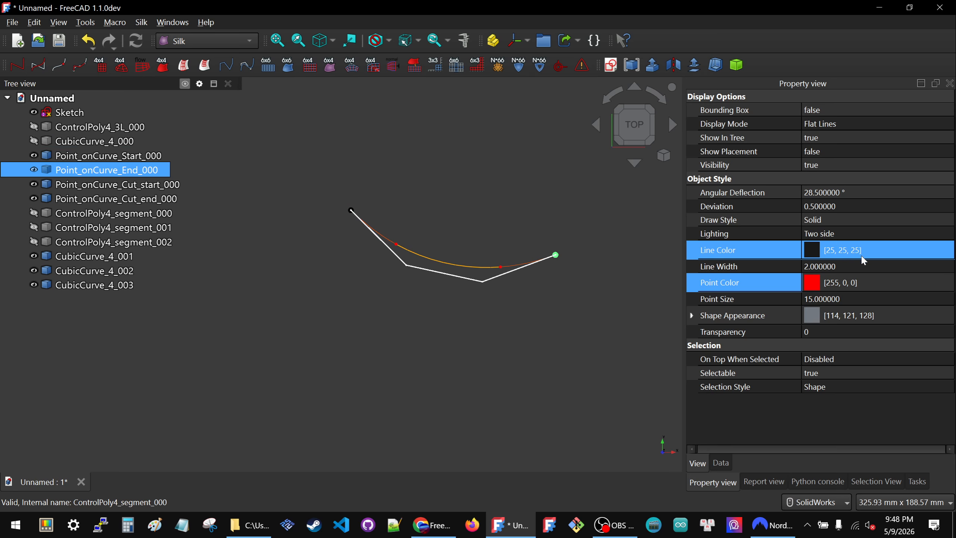
left_click(853, 283)
left_click(885, 282)
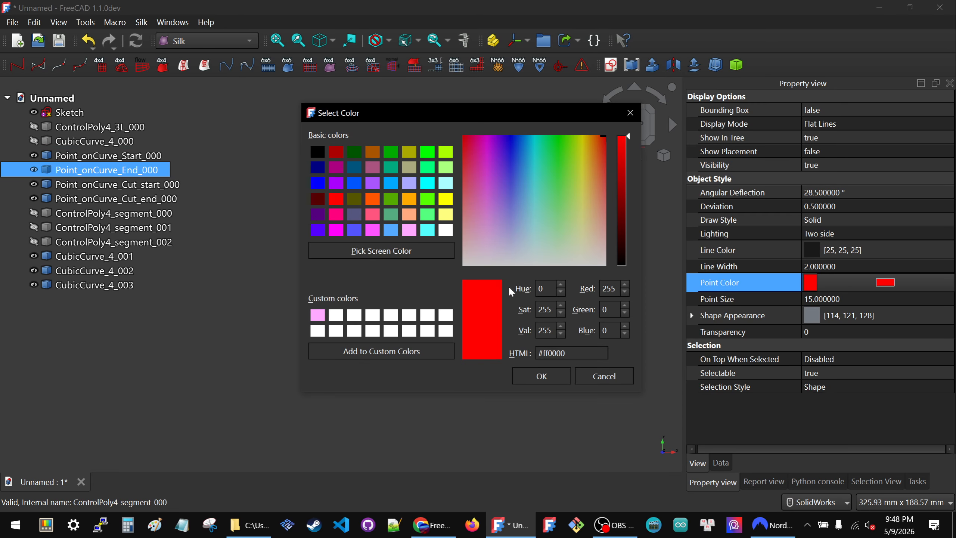
left_click(318, 152)
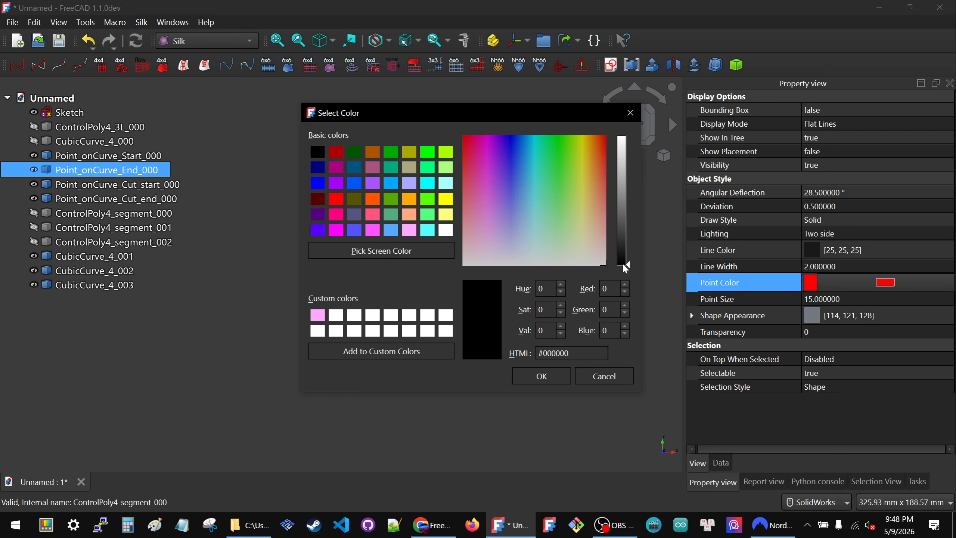
left_click_drag(624, 263, 635, 178)
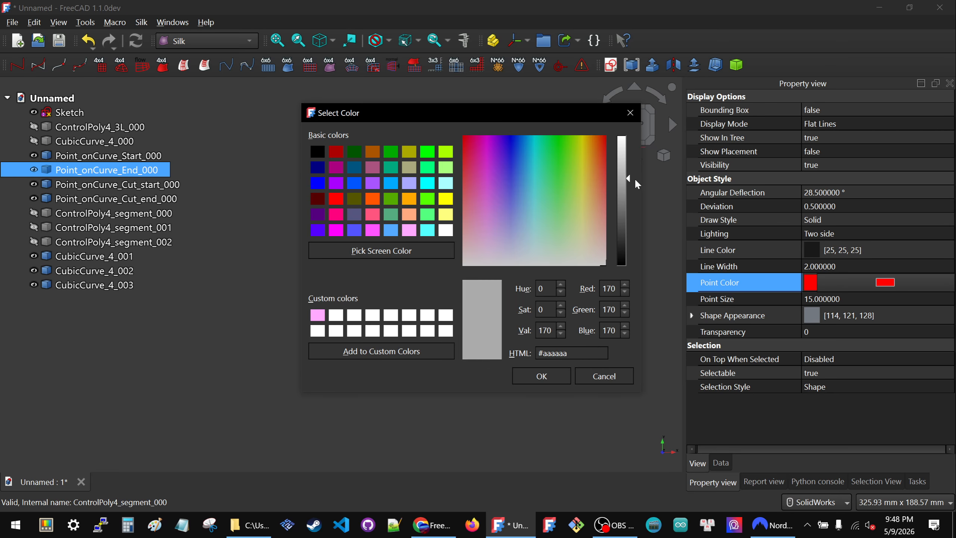
left_click(542, 376)
left_click(493, 322)
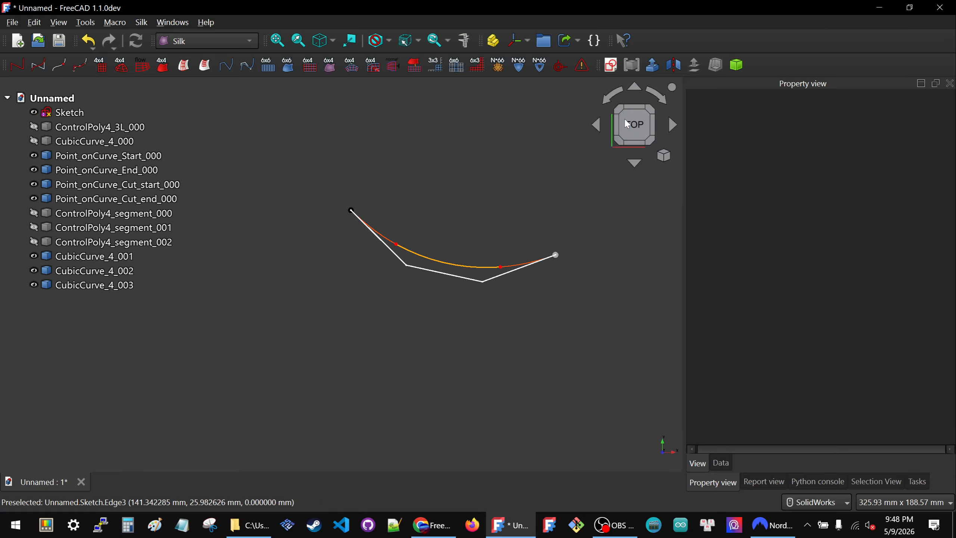
Step: Check the two cut points against the end point, hiding Point_onCurve_End_000 and showing it again
scroll(410, 237, "down", 2)
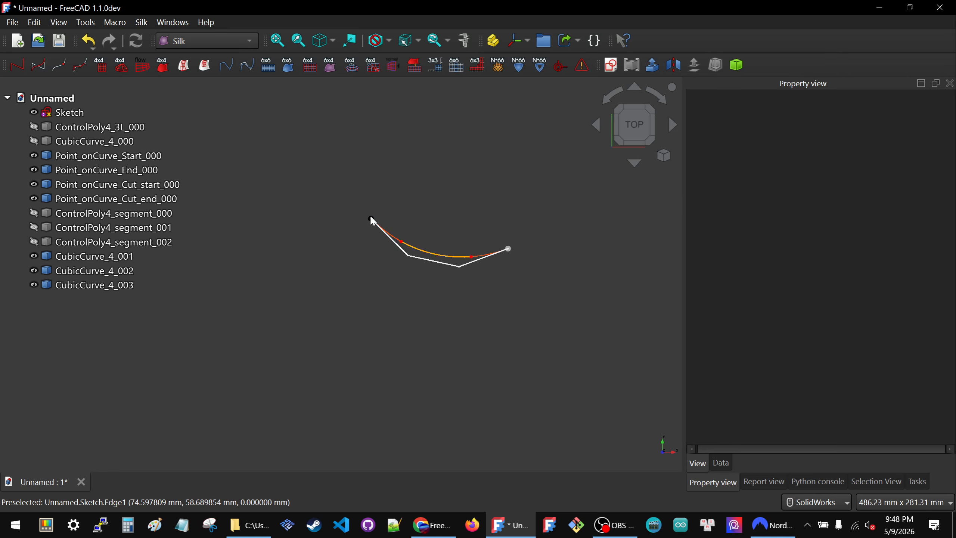
left_click(88, 202)
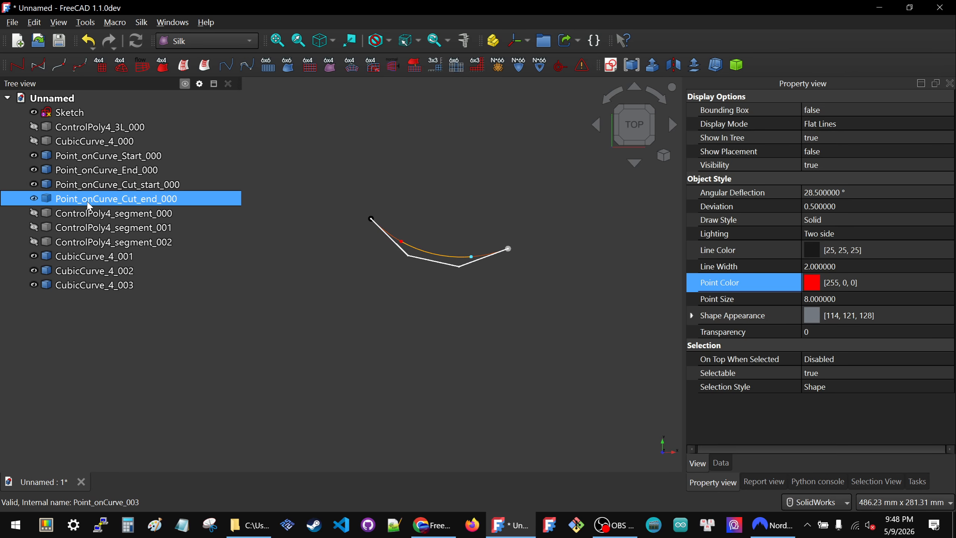
left_click(94, 171)
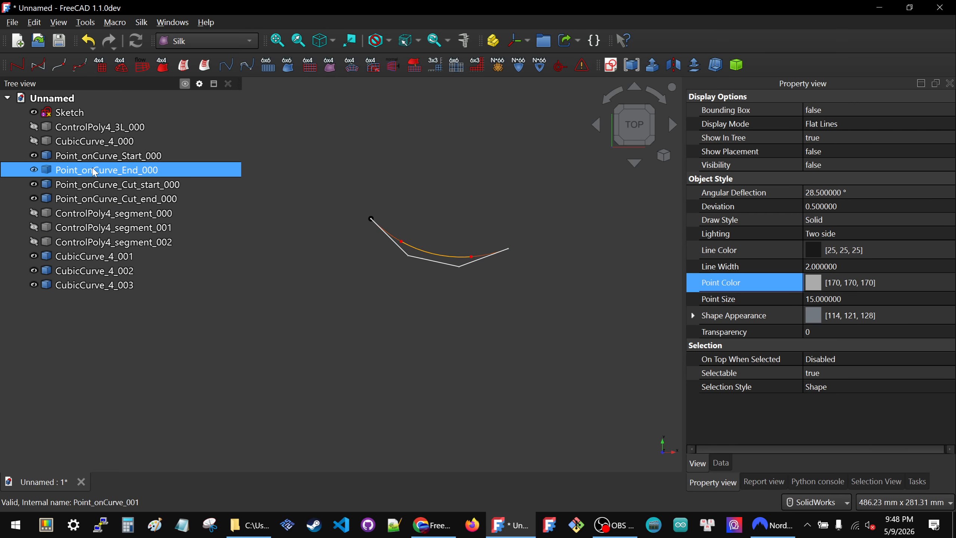
left_click(542, 232)
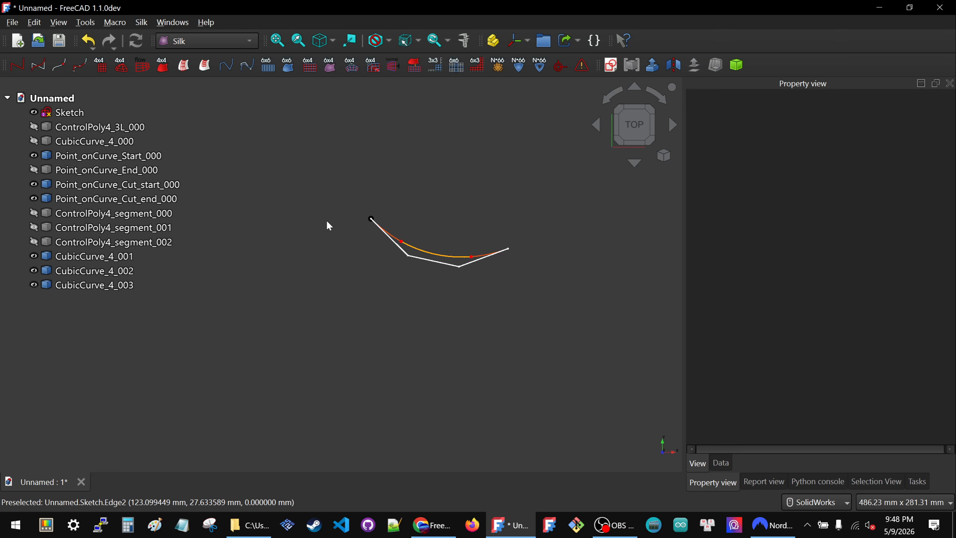
left_click(63, 169)
key("space")
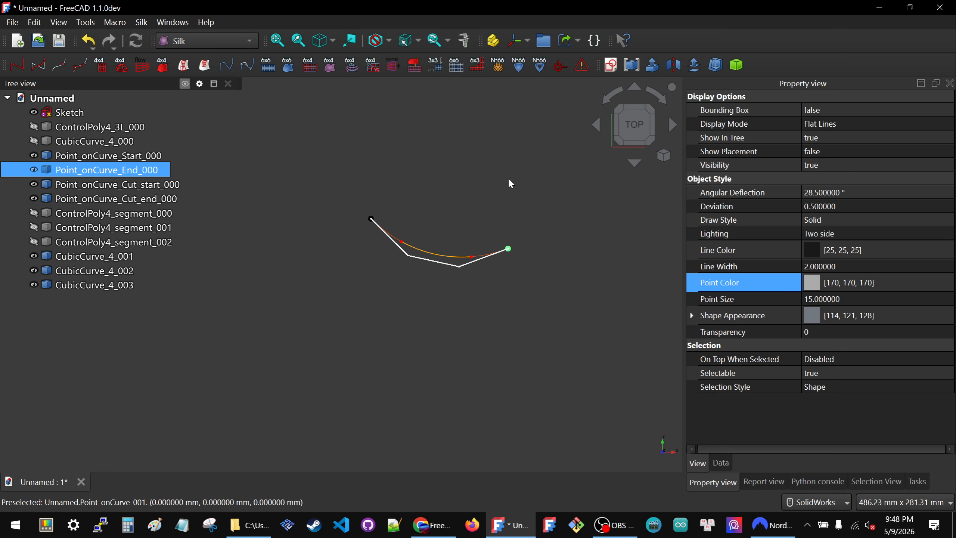
left_click(509, 180)
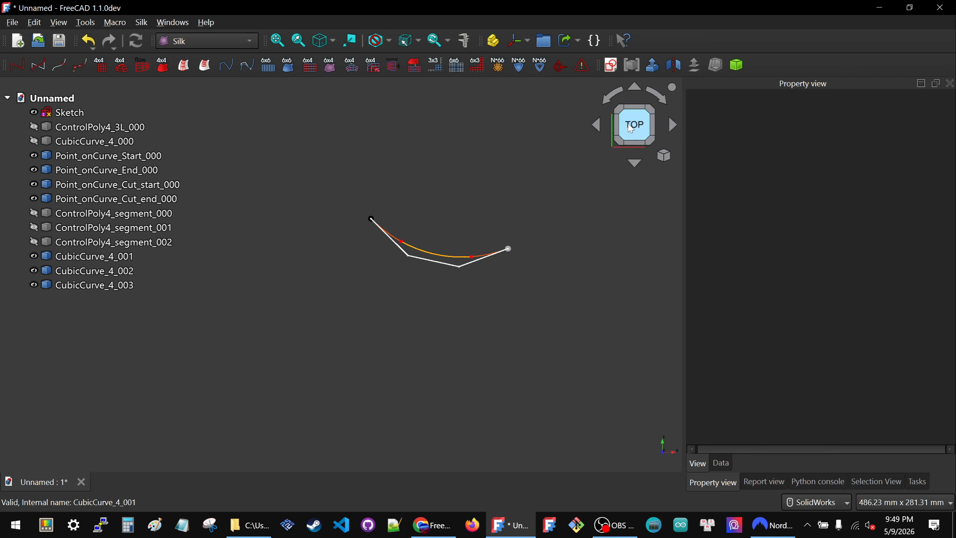
Step: Create a new group in the document and rename it Curve_3seg_3L_000
left_click(543, 40)
left_click(72, 303)
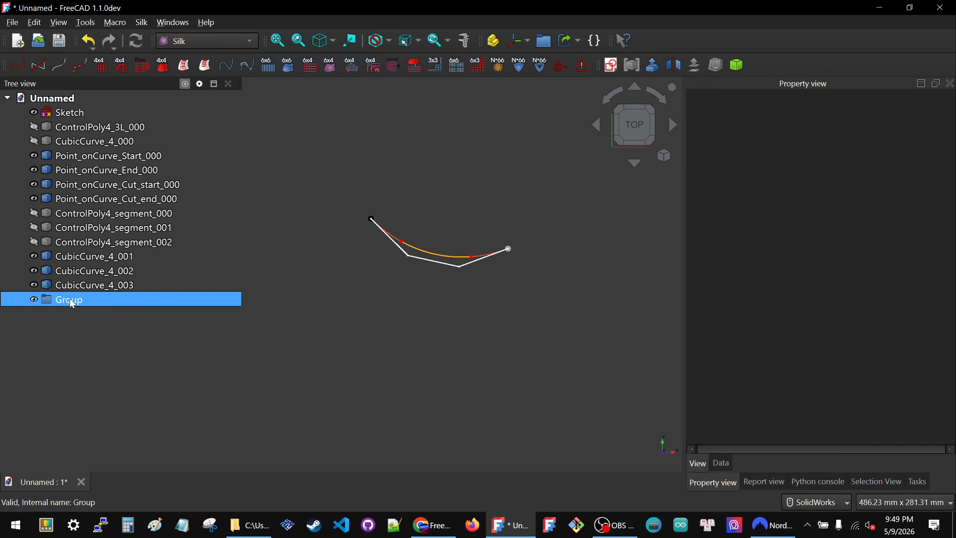
left_click(71, 299)
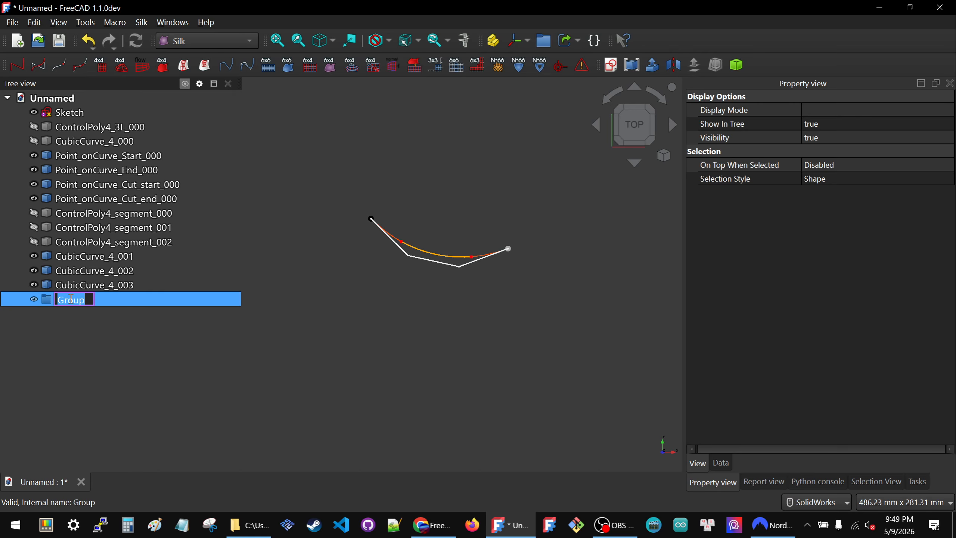
type("Curve_3seg")
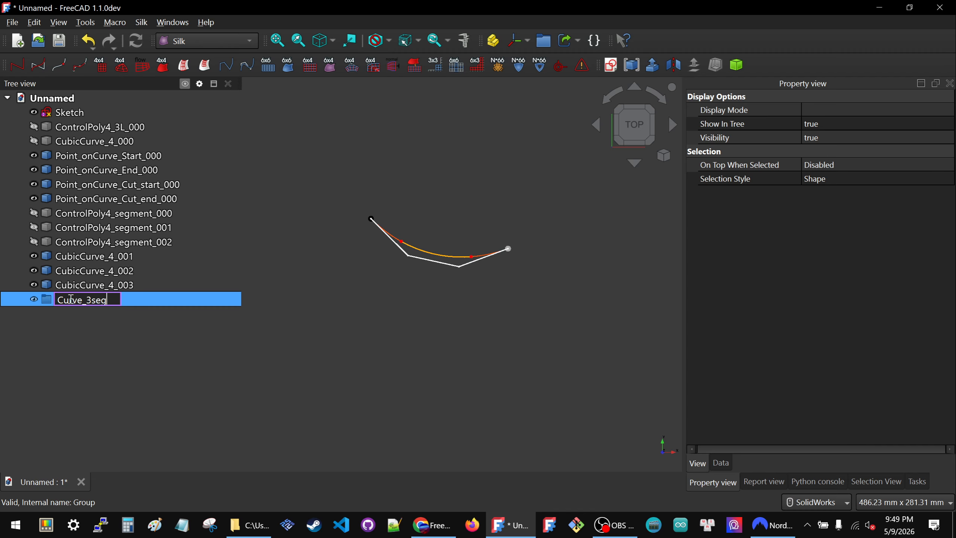
type("_3L")
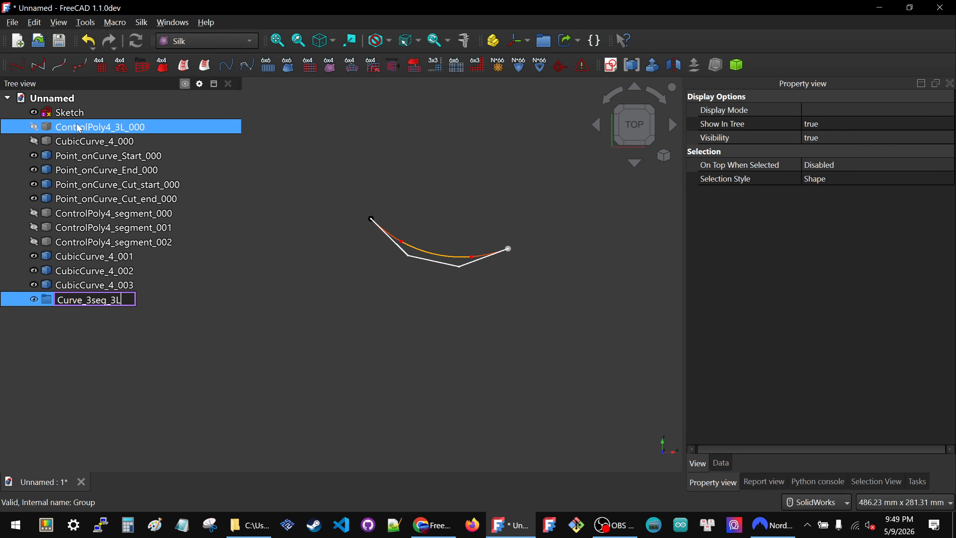
type("_000")
key("Return")
Step: Move all objects from Sketch through CubicCurve_4_003 into the Curve_3seg_3L_000 group and expand the group
left_click(69, 114)
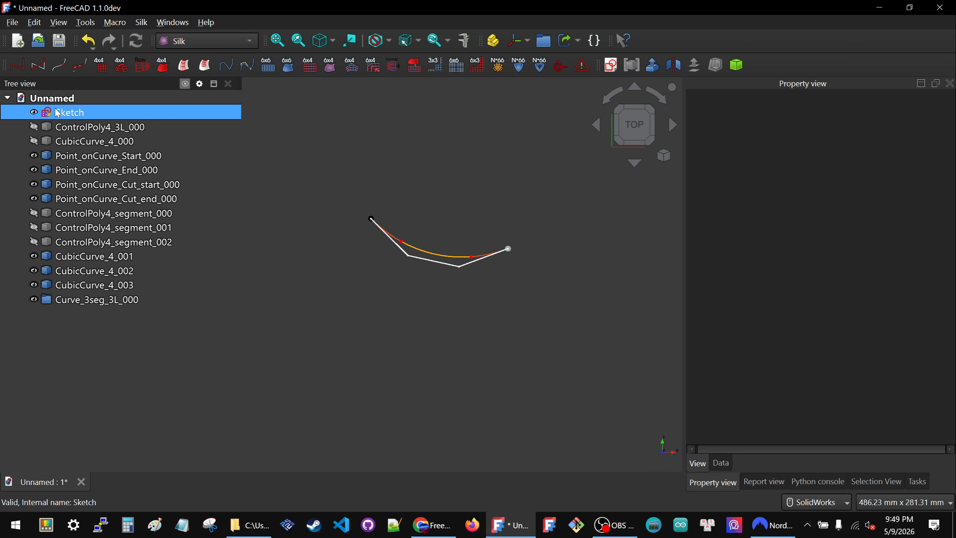
left_click(99, 288, "shift")
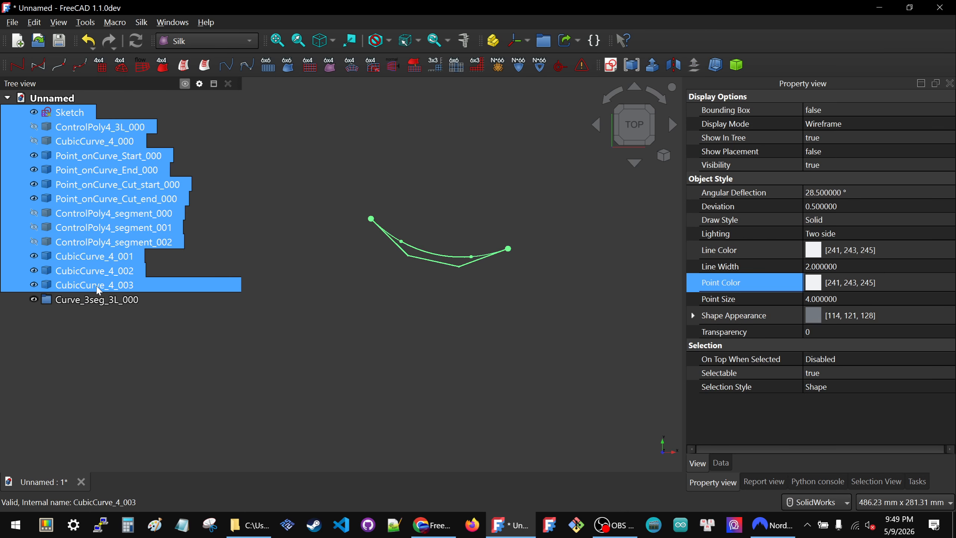
left_click_drag(99, 288, 96, 301)
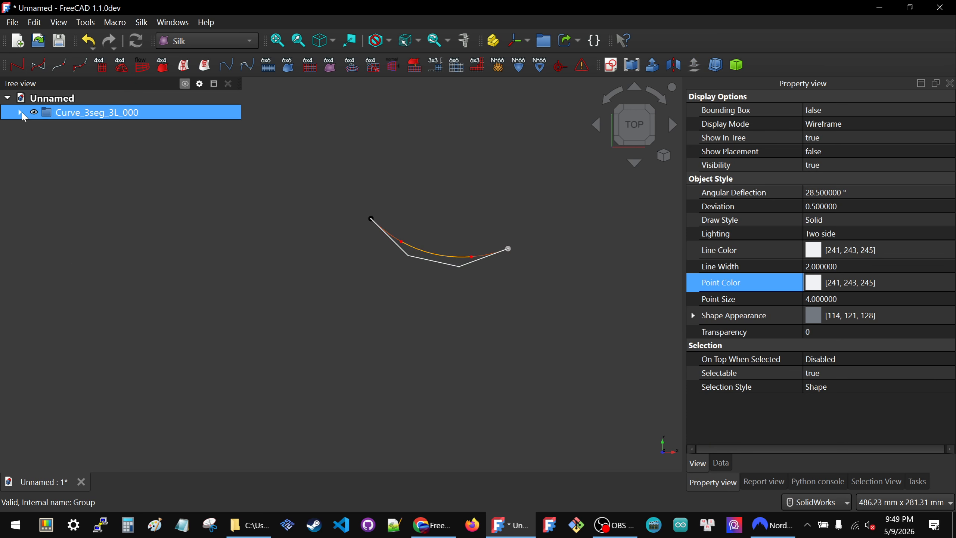
left_click(21, 113)
left_click(272, 218)
Step: Review the grouped objects in order, from the sketch and control polygon through the points, segments and cubic curves
left_click(97, 128)
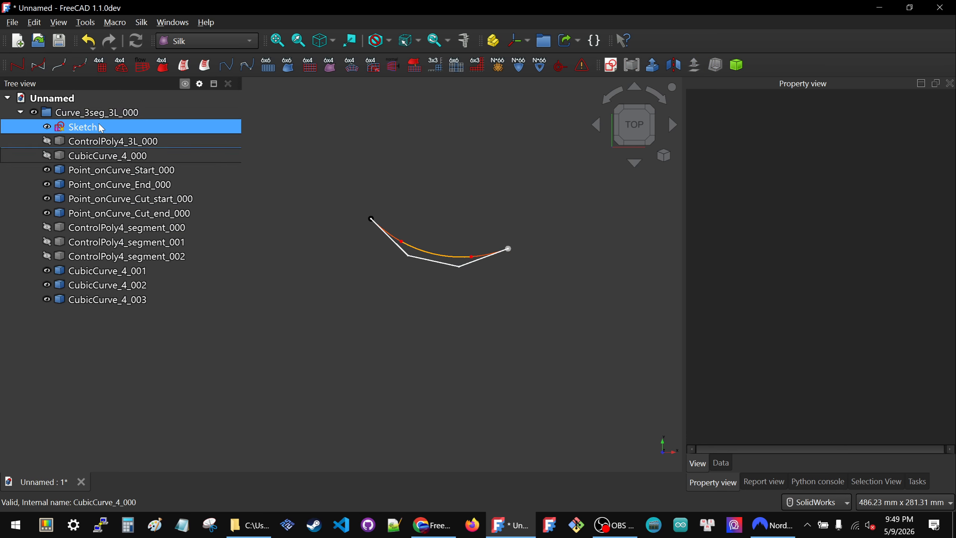
left_click(86, 142)
left_click(88, 133)
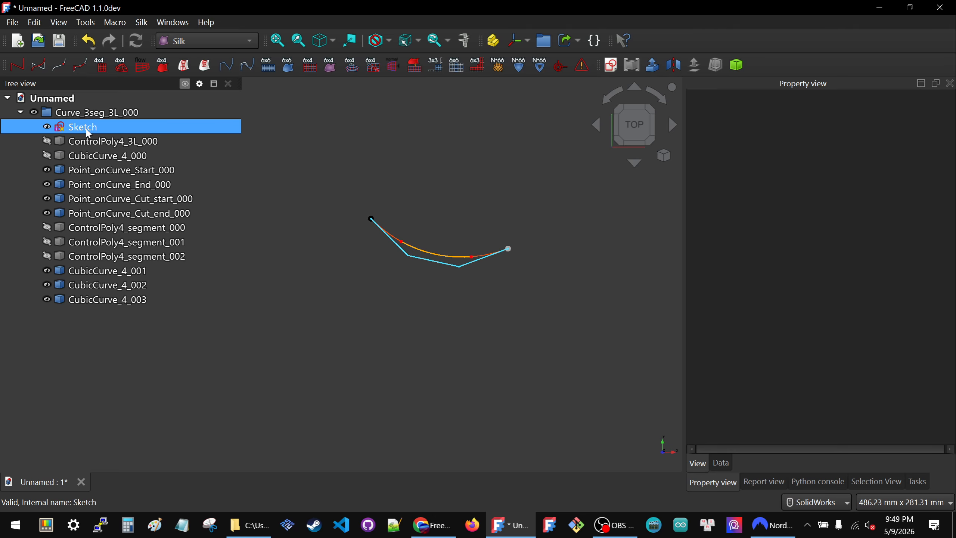
left_click(90, 142)
left_click(92, 156)
left_click(94, 170)
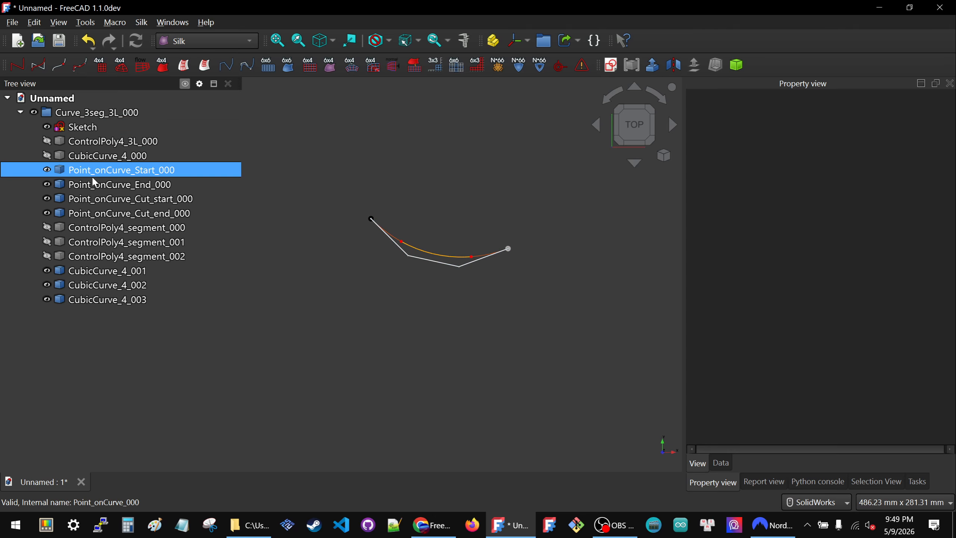
left_click(93, 212)
left_click(92, 226)
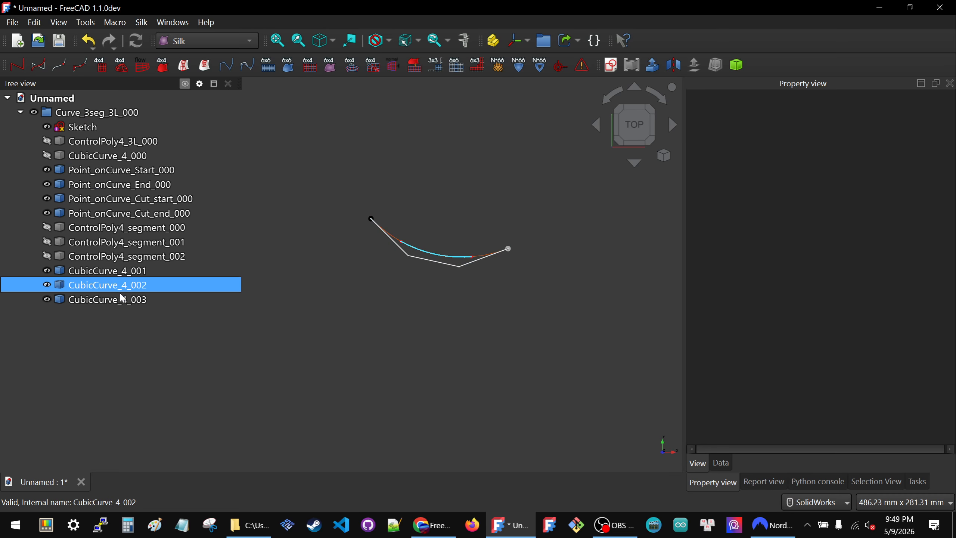
Step: Rename the sketch in the Curve_3seg_3L_000 group to Control_Sketch_3L_000, reusing the group's name as the base
left_click(85, 130)
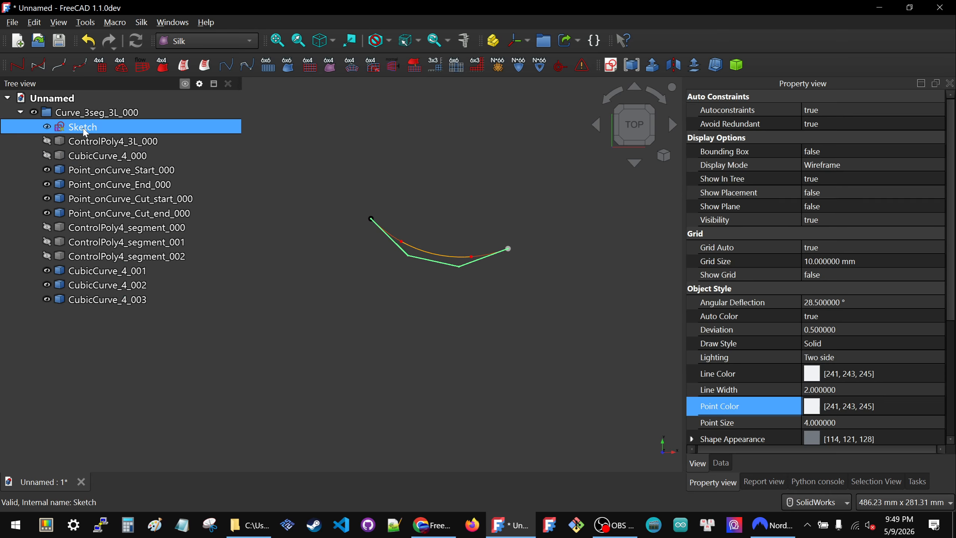
left_click(87, 113)
left_click(87, 113)
key("ctrl+c")
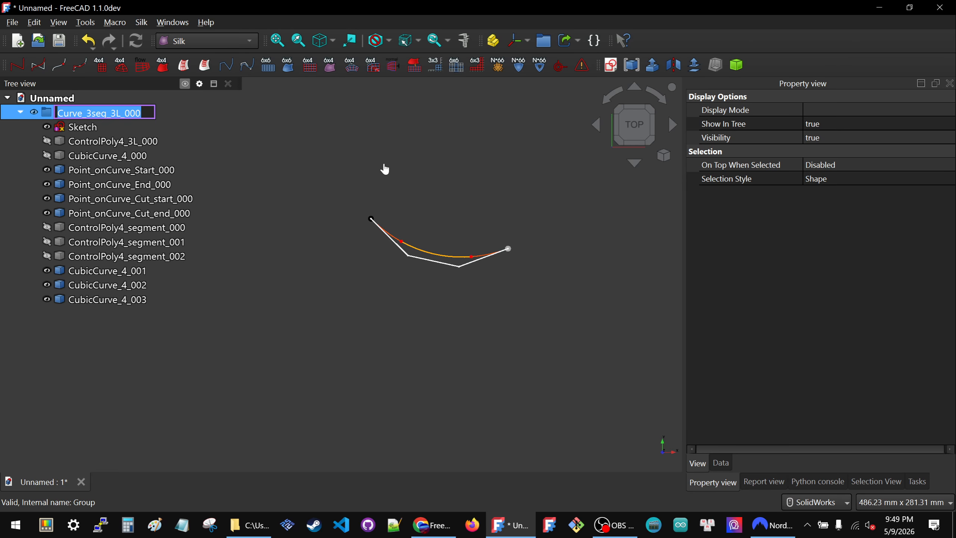
left_click(104, 130)
left_click(104, 131)
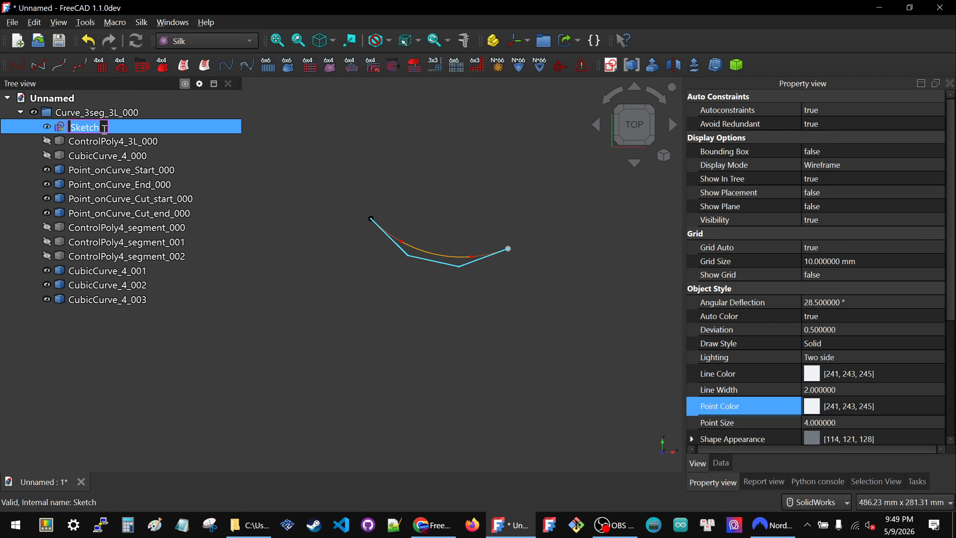
key("ctrl+v")
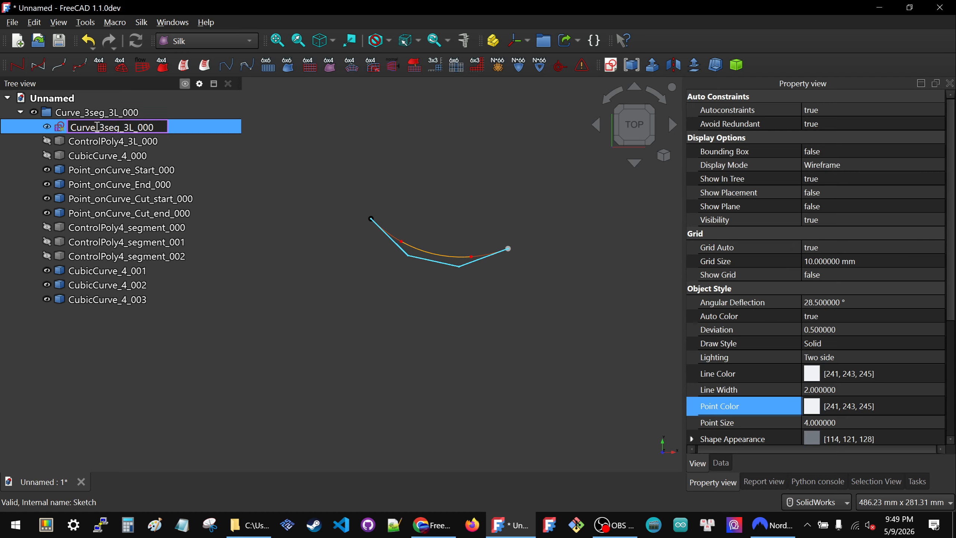
left_click_drag(96, 127, 69, 127)
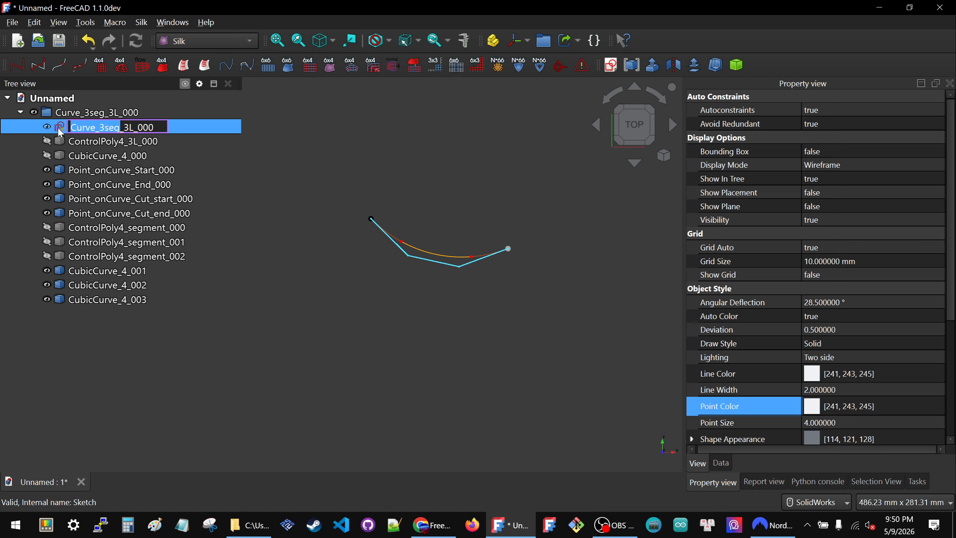
type("Control")
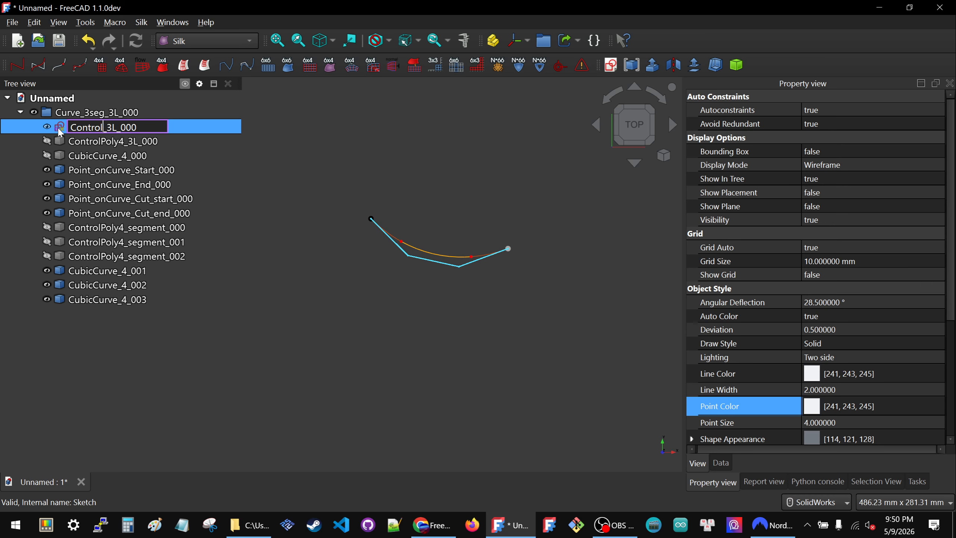
type("_Sketch")
left_click(434, 139)
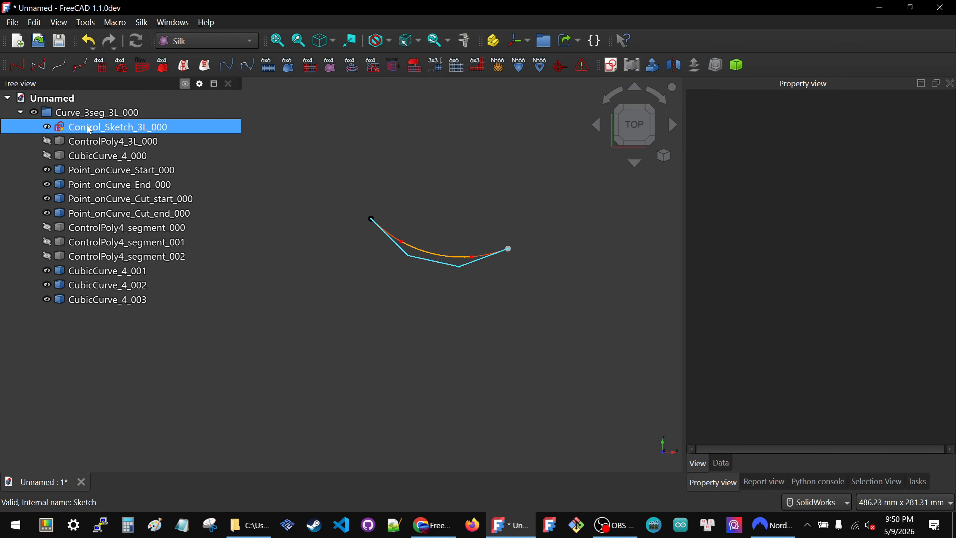
left_click(93, 141)
left_click(95, 156)
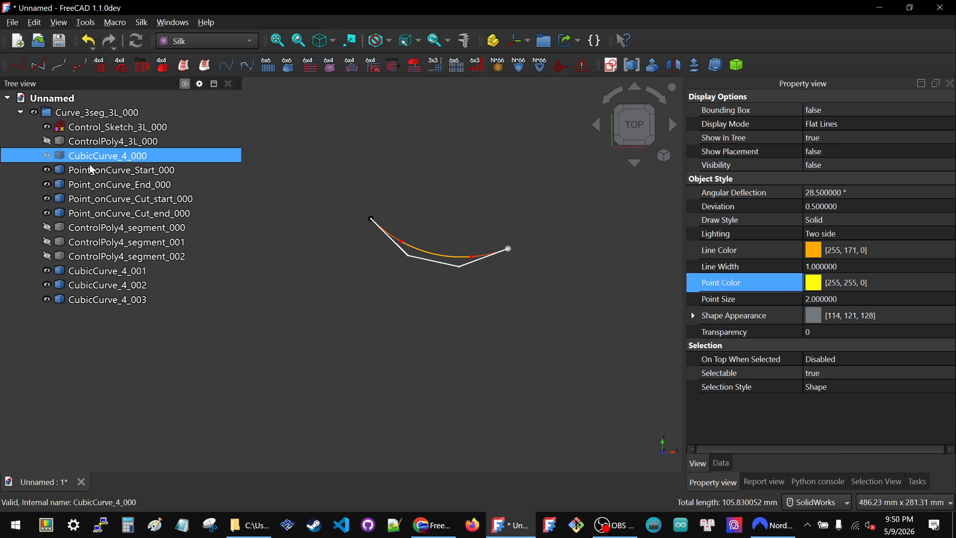
left_click(264, 253)
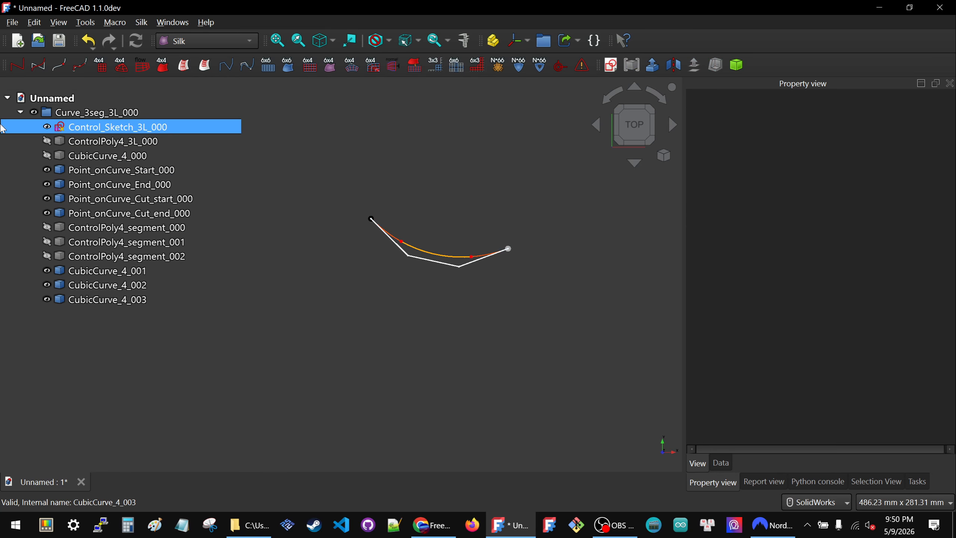
Step: Collapse the Curve_3seg_3L_000 group and duplicate it with all of its dependent objects
left_click(19, 113)
left_click(66, 113)
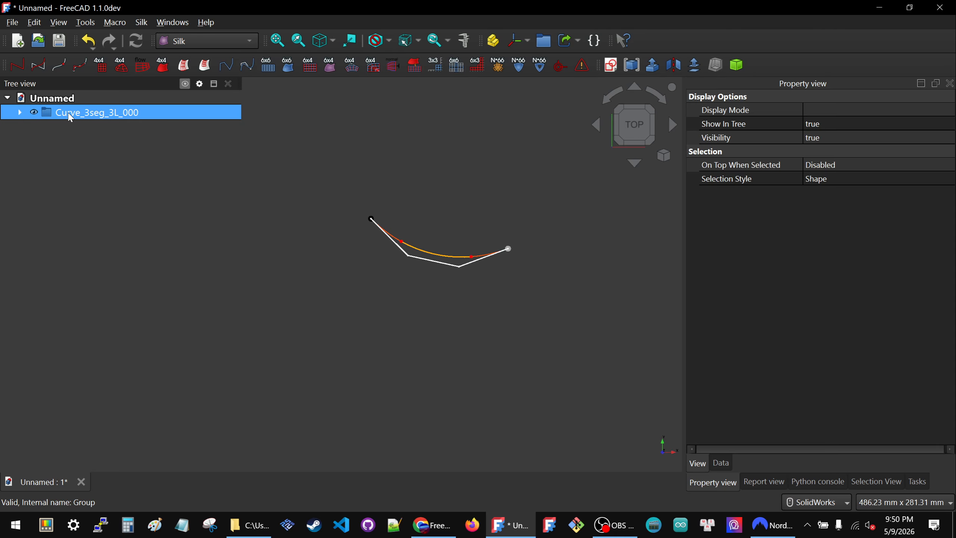
key("ctrl+e")
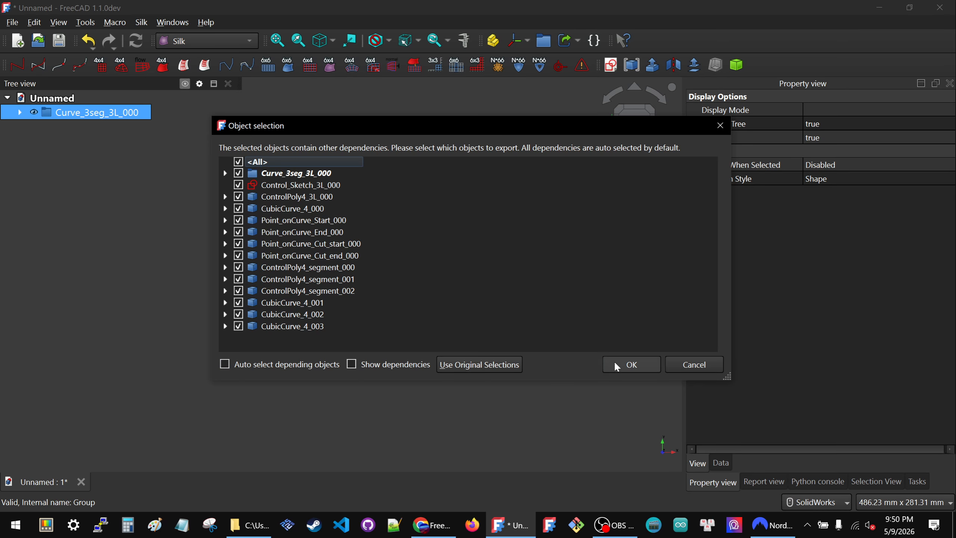
left_click(631, 364)
left_click(282, 215)
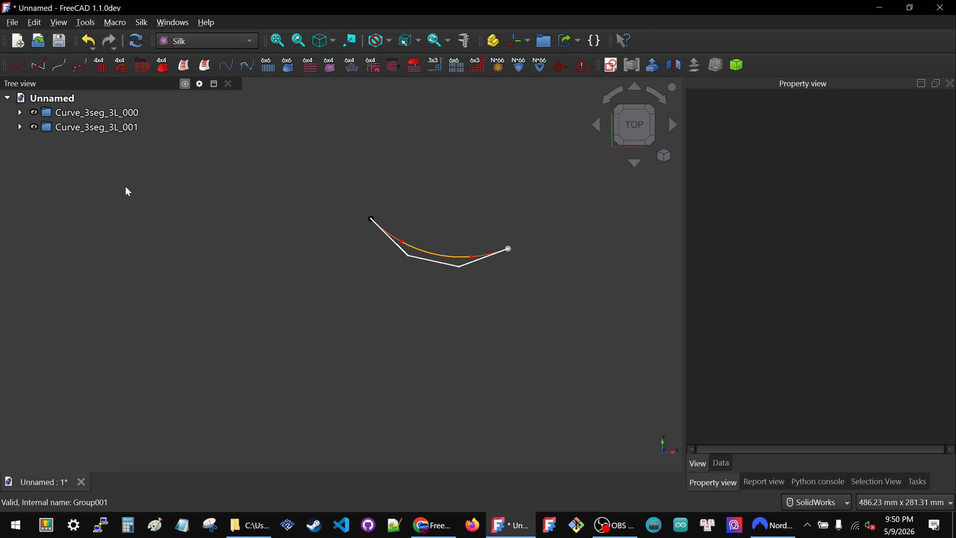
Step: Open Control_Sketch_3L_001 in the duplicated group for editing and move its control polygon to the right of the original curve
left_click(20, 127)
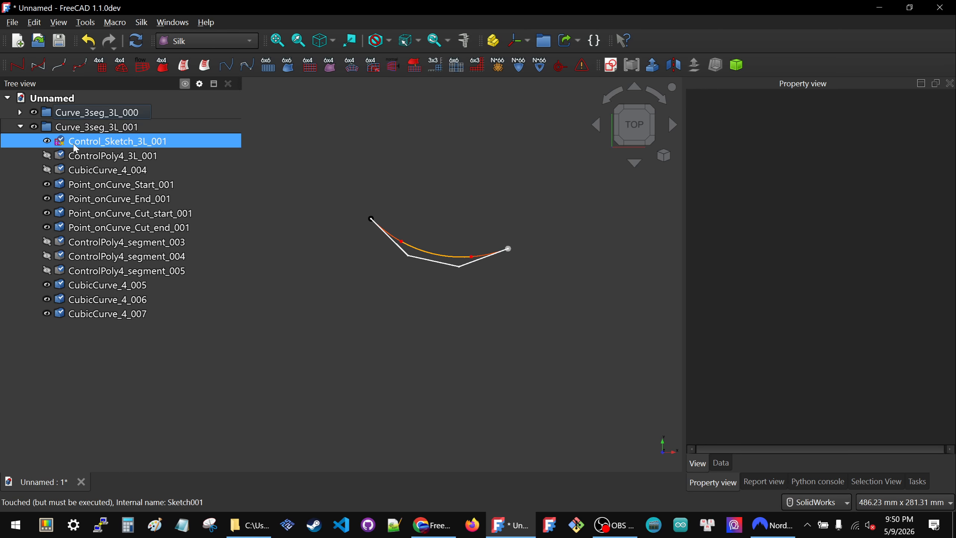
double_click(75, 143)
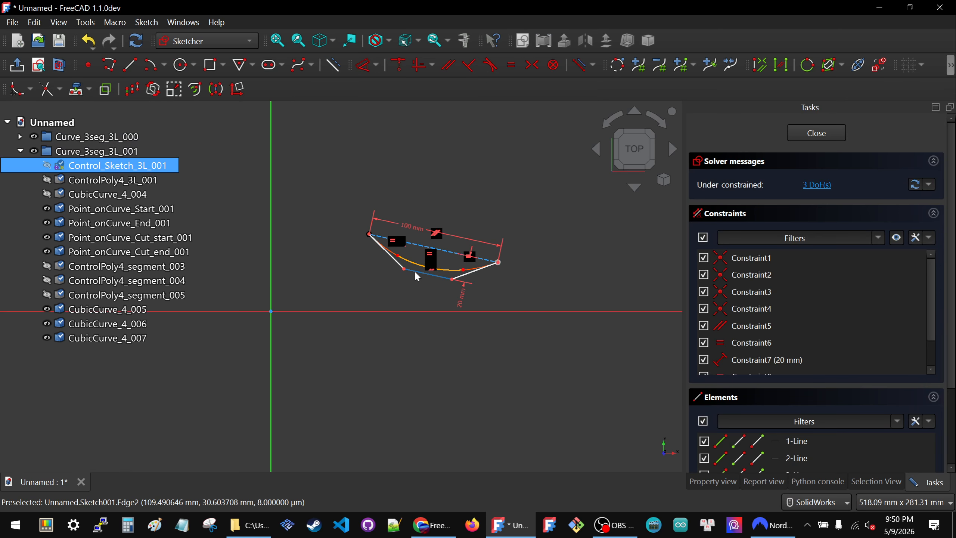
left_click_drag(416, 273, 439, 201)
scroll(431, 245, "down", 4)
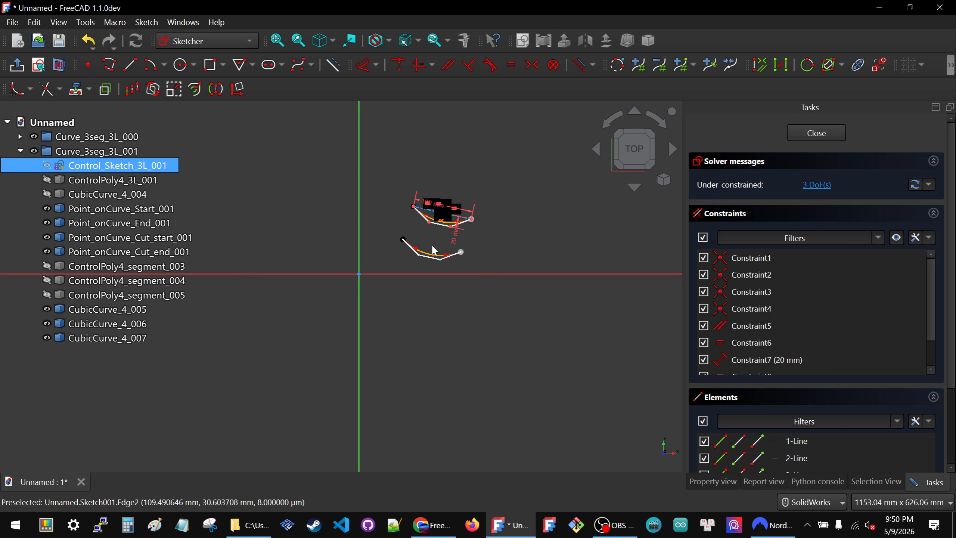
scroll(493, 216, "up", 3)
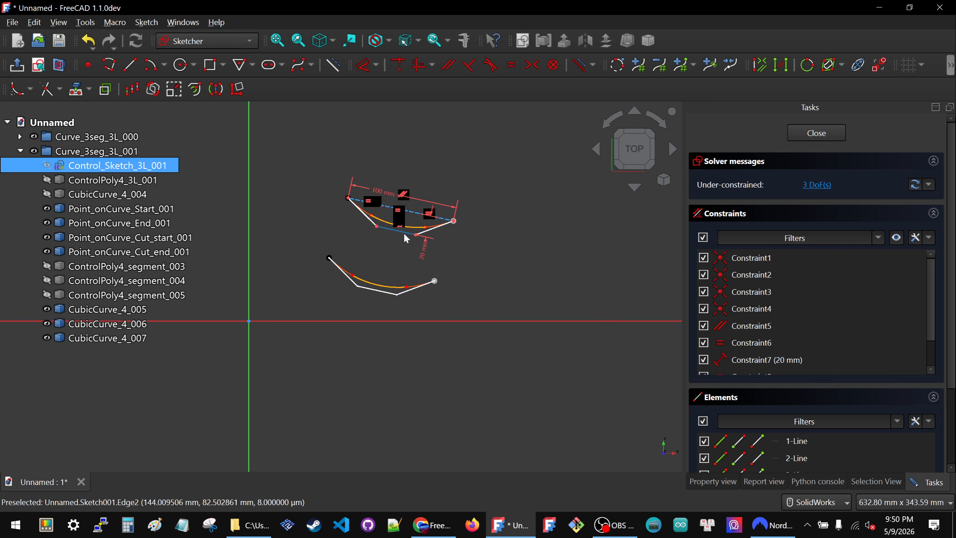
left_click_drag(402, 230, 560, 296)
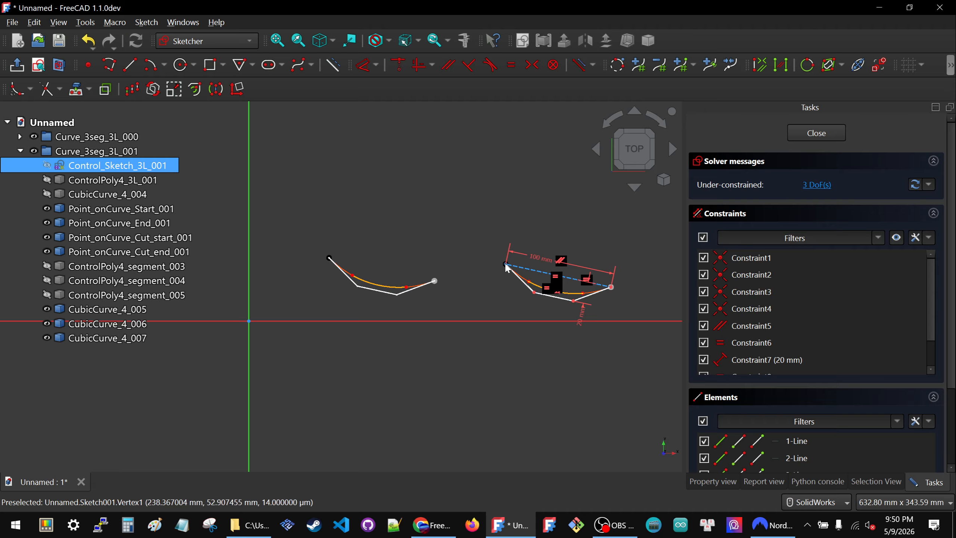
Step: Rotate the copied control polygon to rise steeply, place its start point just beyond the original curve's end point, and close the sketch
left_click_drag(505, 266, 438, 286)
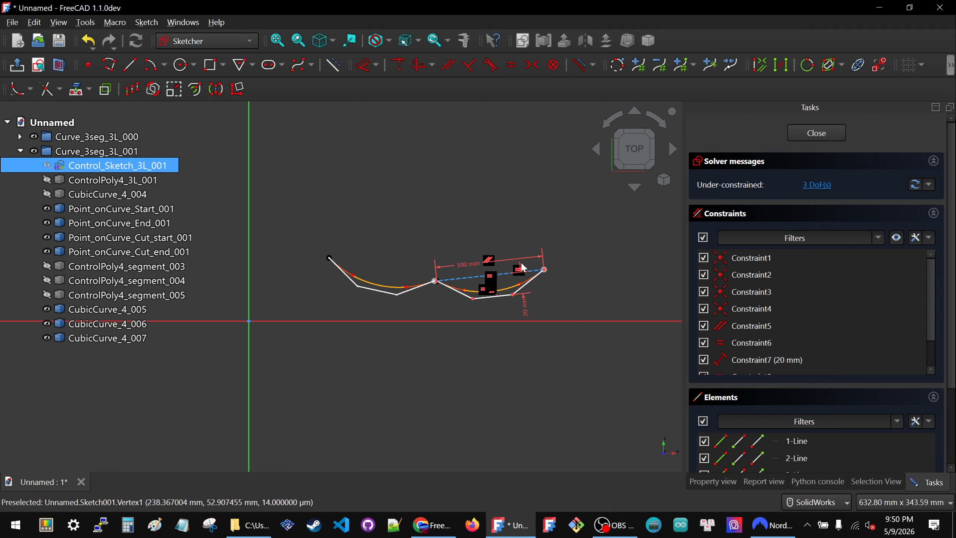
left_click_drag(544, 270, 482, 173)
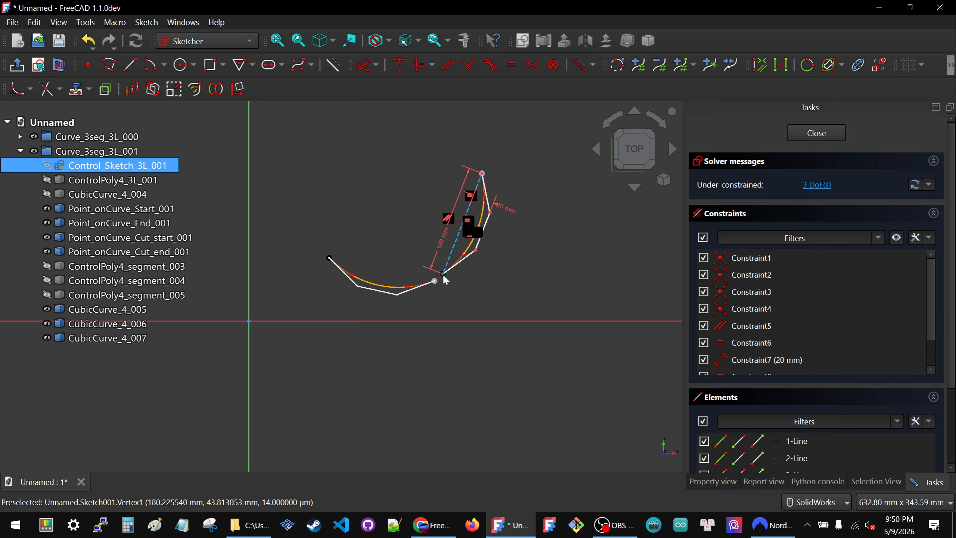
mouse_move(444, 275)
left_mouse_down()
mouse_move(437, 283)
mouse_move(466, 290)
mouse_move(444, 241)
mouse_move(459, 242)
left_mouse_up()
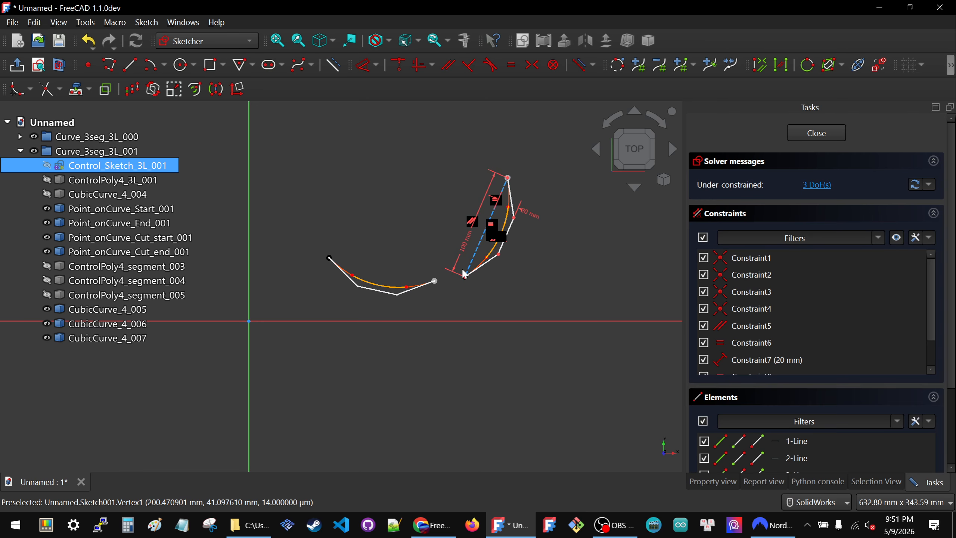
left_click_drag(477, 260, 450, 234)
scroll(449, 237, "up", 3)
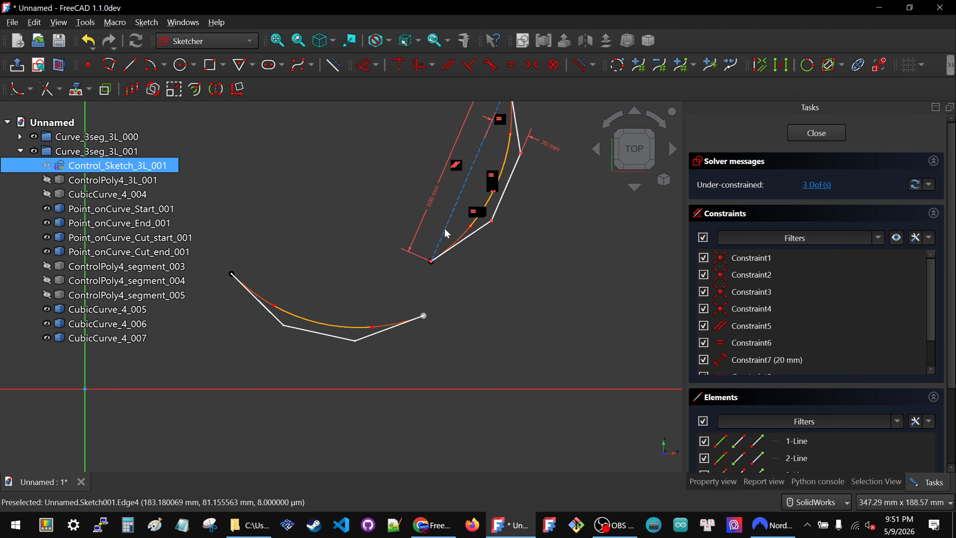
left_click_drag(431, 265, 446, 331)
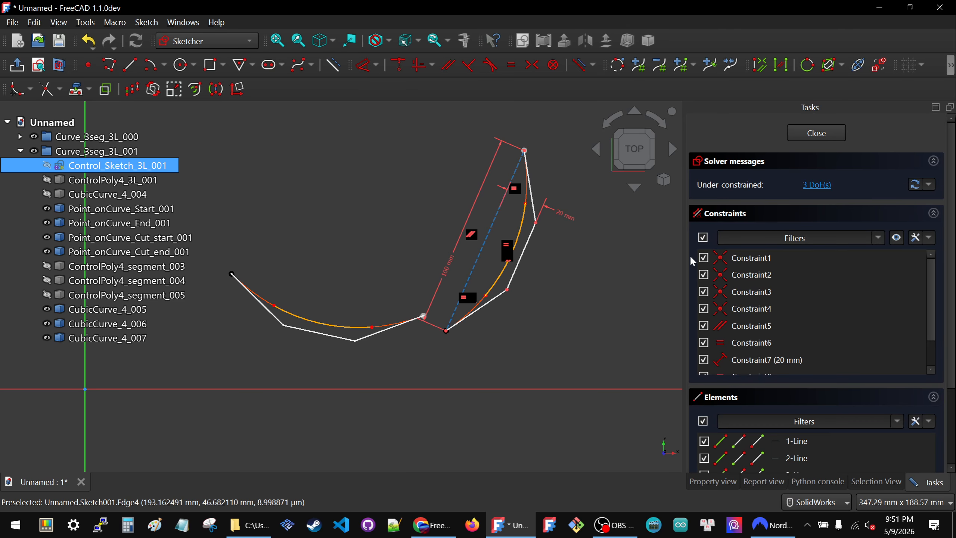
left_click(825, 136)
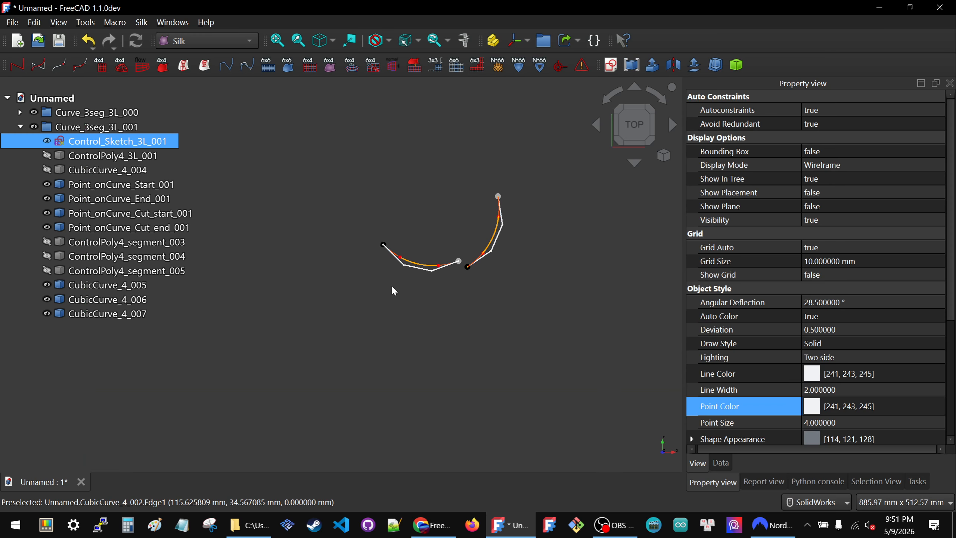